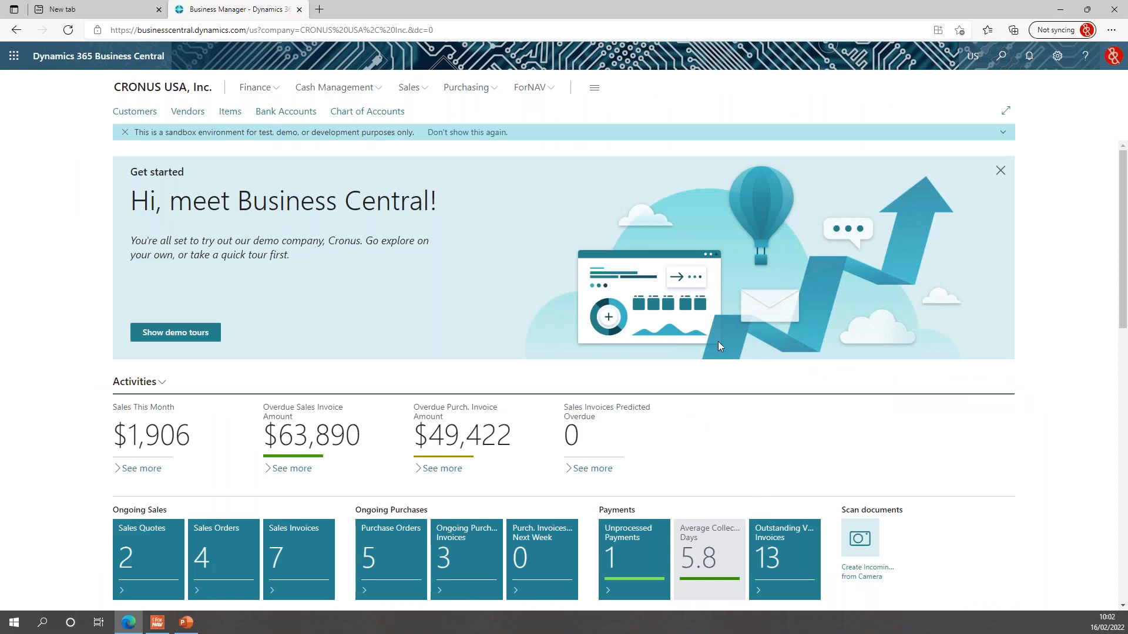
# Search Tell Me for 'rep sel sal' and open the Report Selection - Sales page.
pyautogui.click(1008, 58)
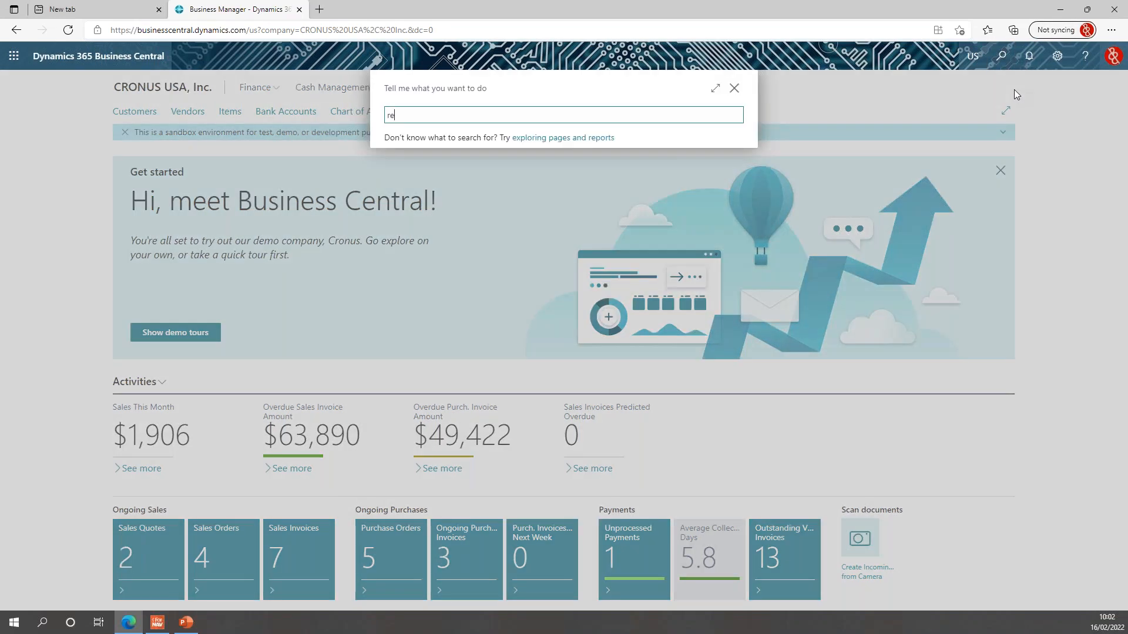
pyautogui.write('rep ')
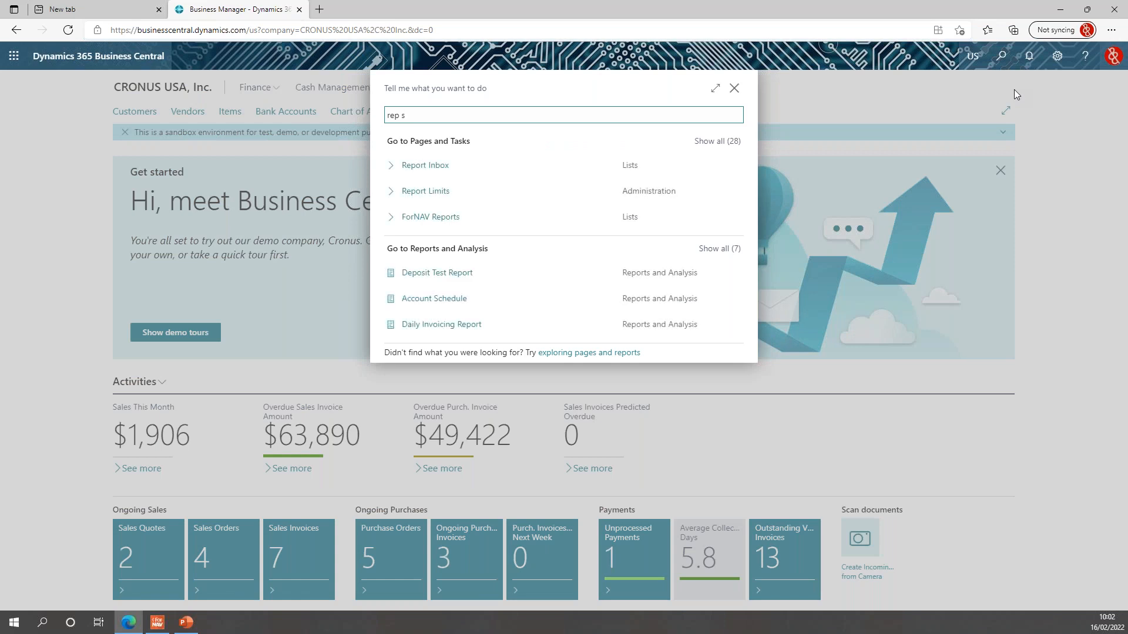
pyautogui.write('sel sal')
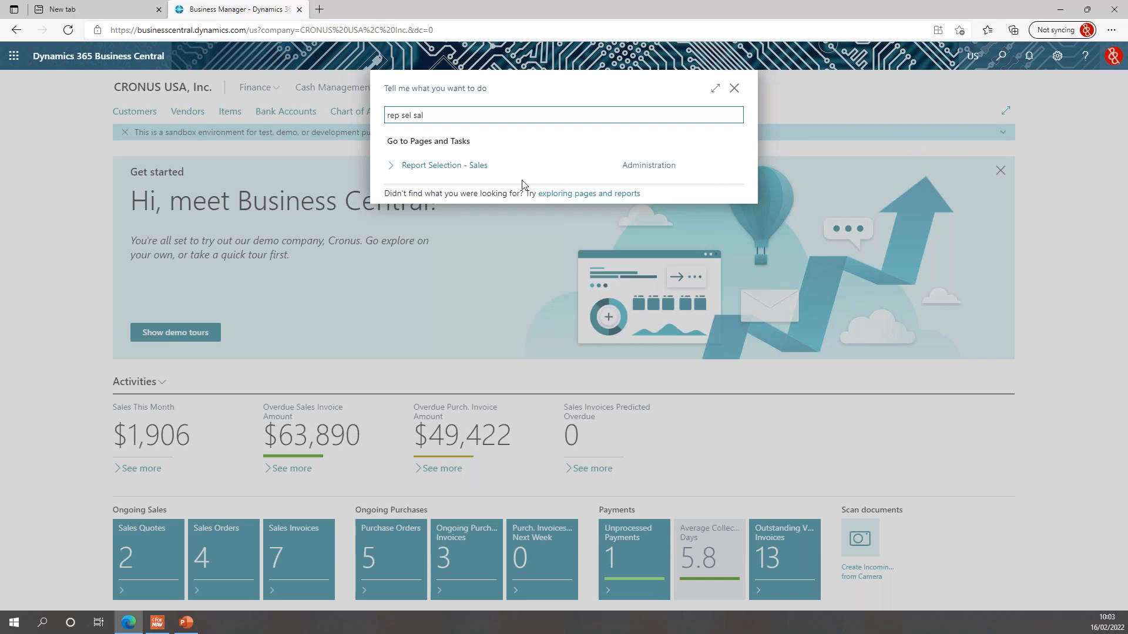
pyautogui.click(418, 170)
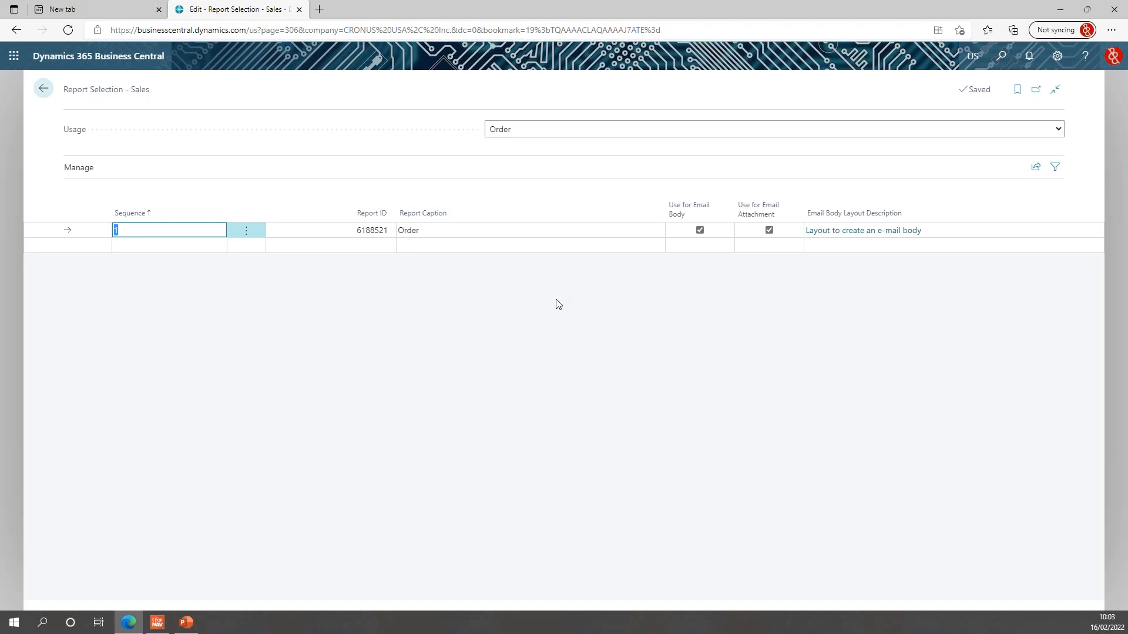
# Show the Custom Report Layouts for report 6188521 Order, listing 'Layout to create an e-mail body'.
pyautogui.click(769, 229)
pyautogui.click(899, 232)
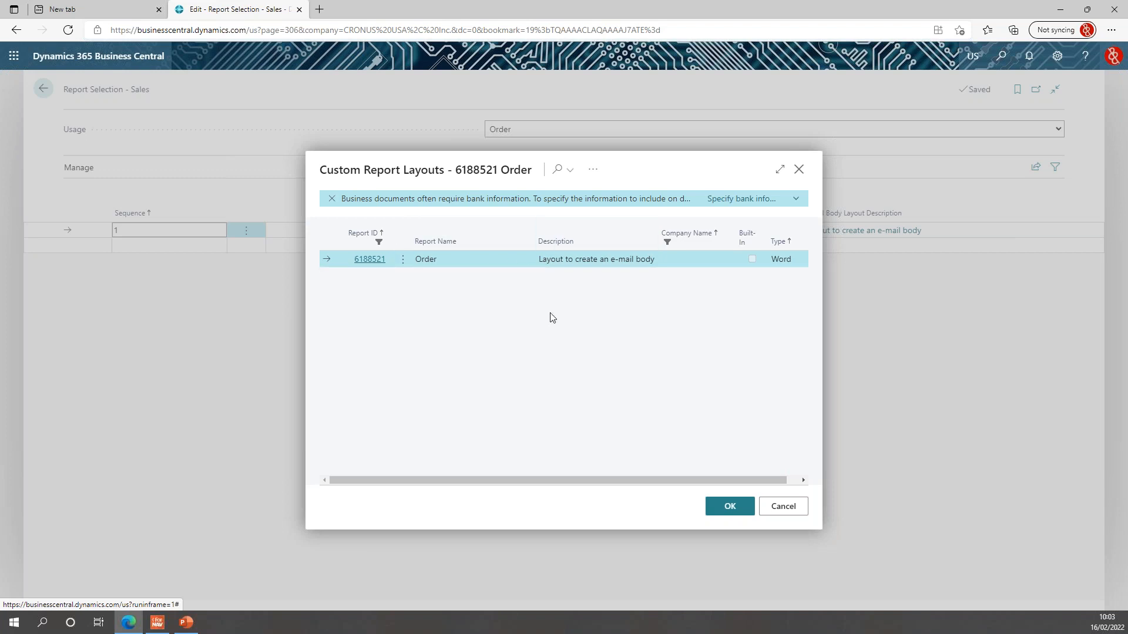
# Switch Usage to Invoice to confirm report 6188522 uses an e-mail body layout, then return home.
pyautogui.click(800, 172)
pyautogui.click(914, 130)
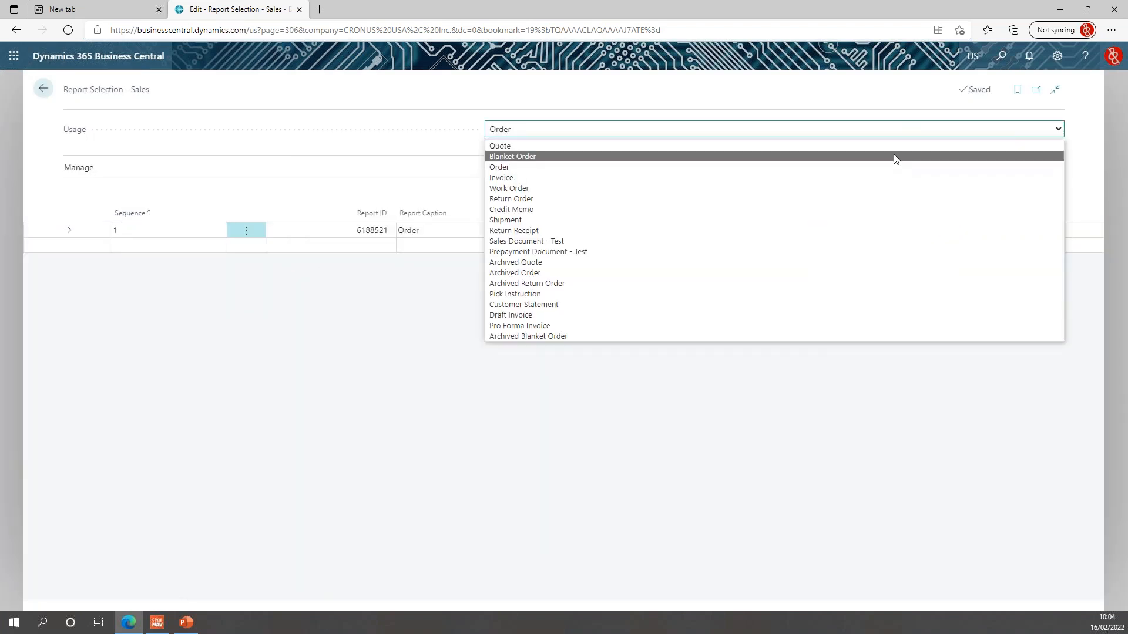
pyautogui.click(893, 178)
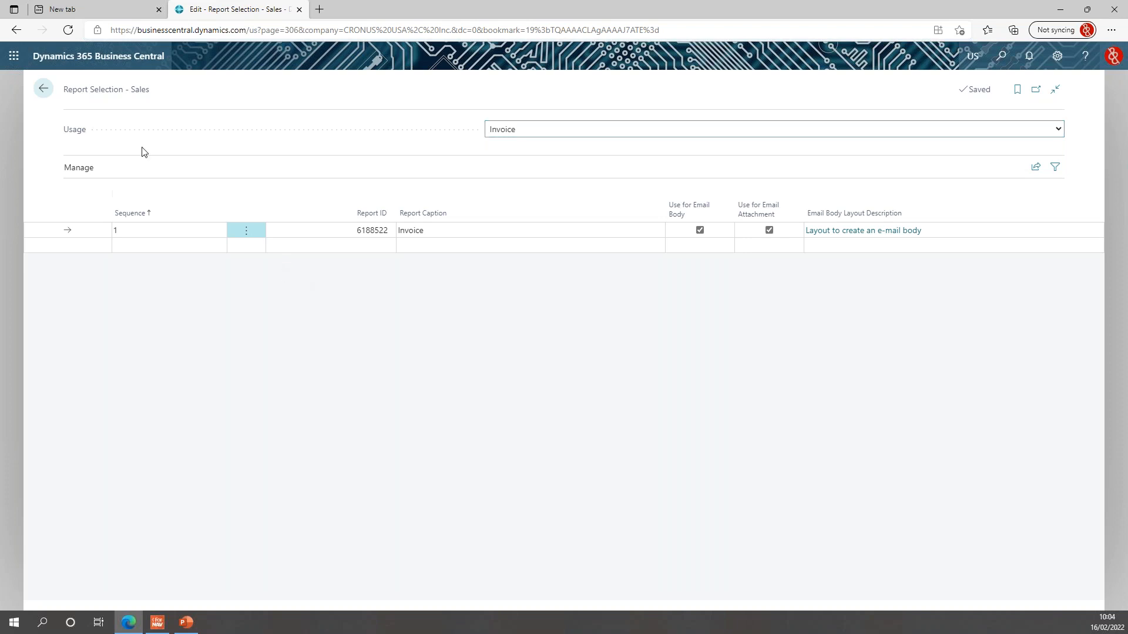
pyautogui.click(43, 89)
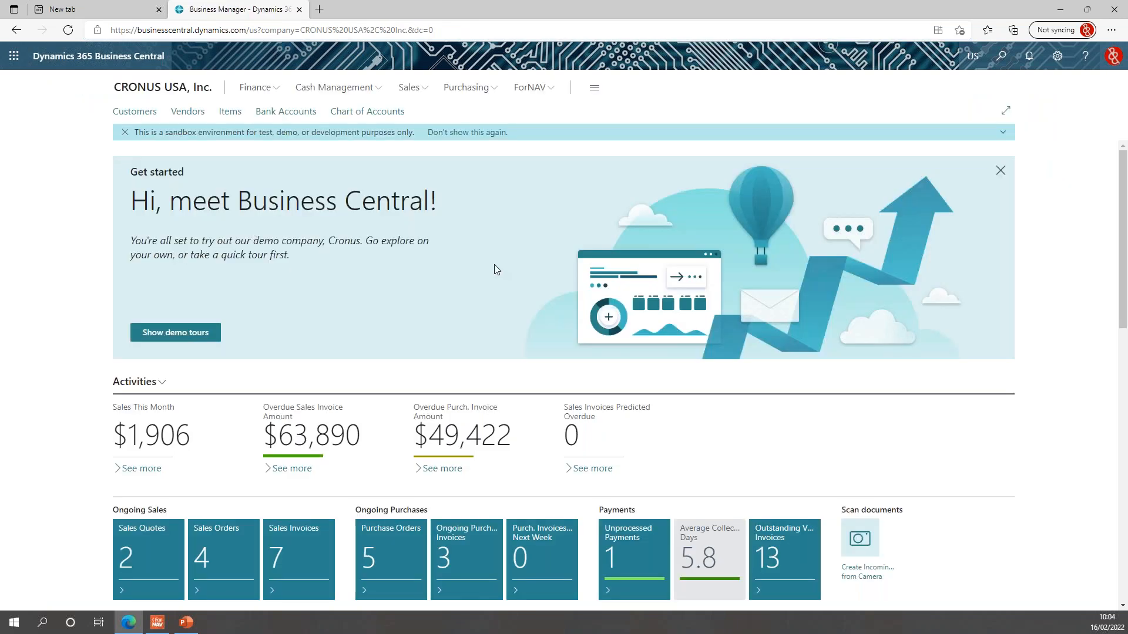
# Open customer 10000 Adatum Corporation from Sales > Customers and bring up its Document Layouts.
pyautogui.click(414, 94)
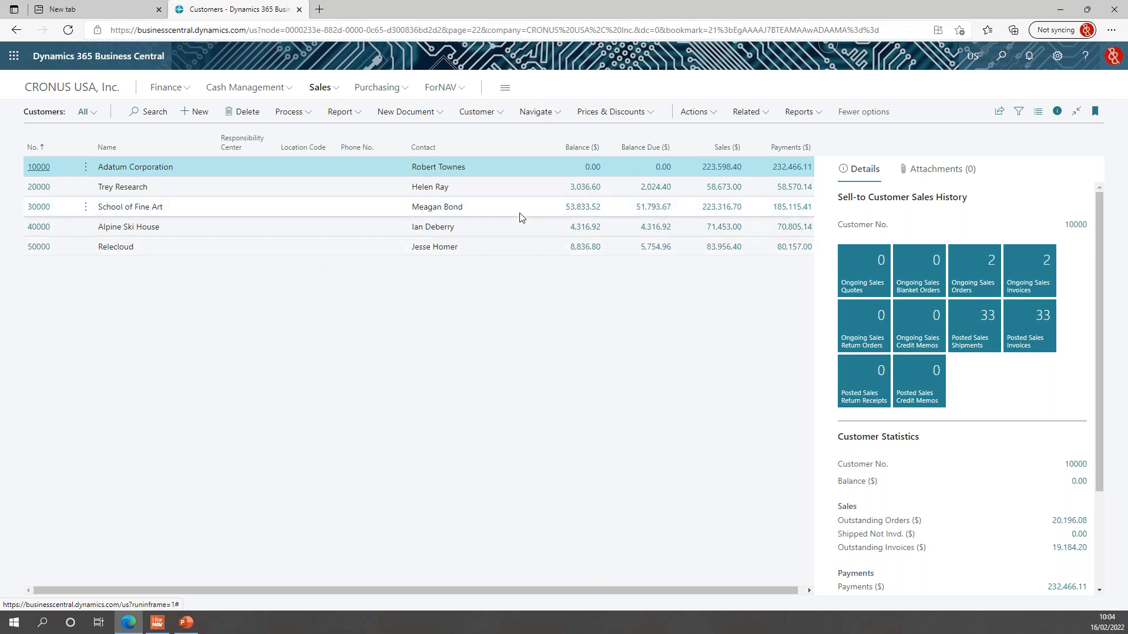
pyautogui.click(45, 170)
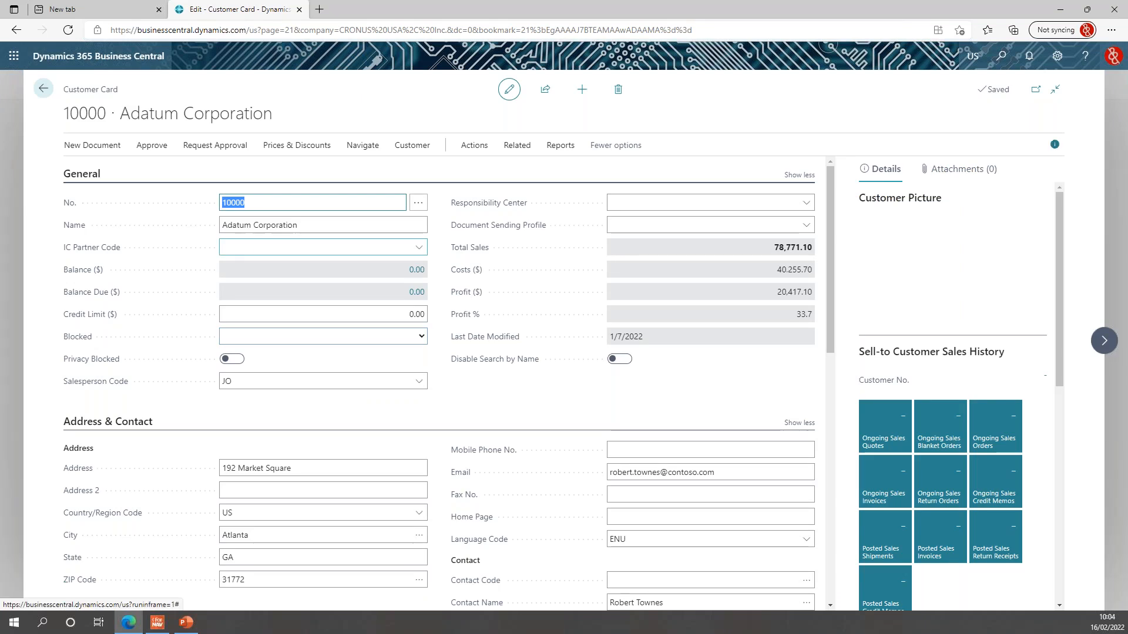
pyautogui.click(519, 147)
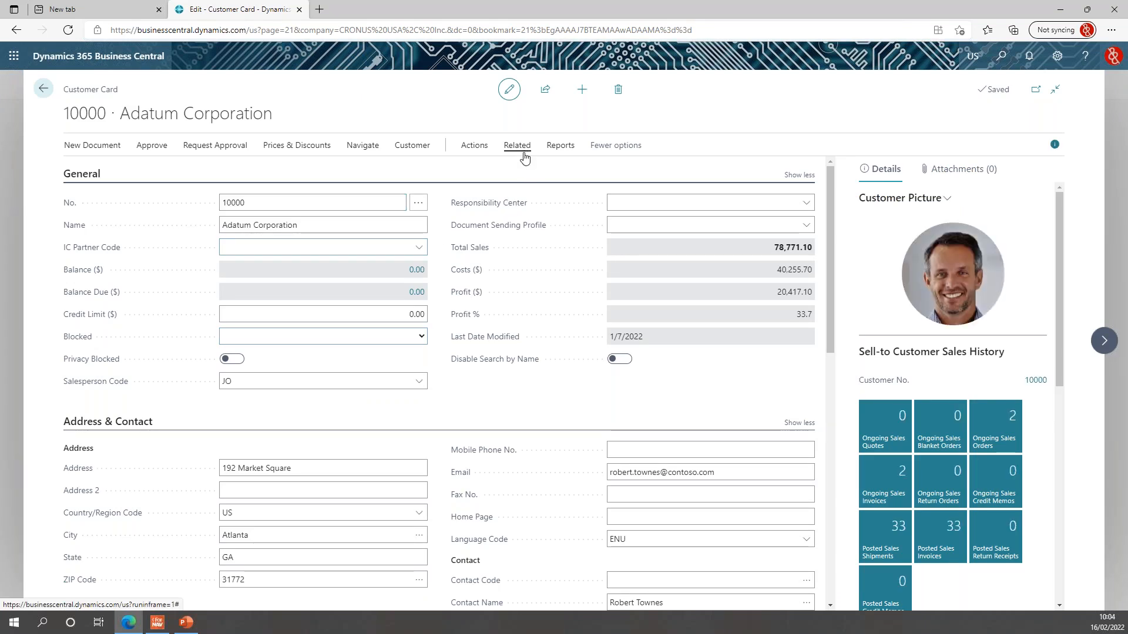
pyautogui.click(124, 171)
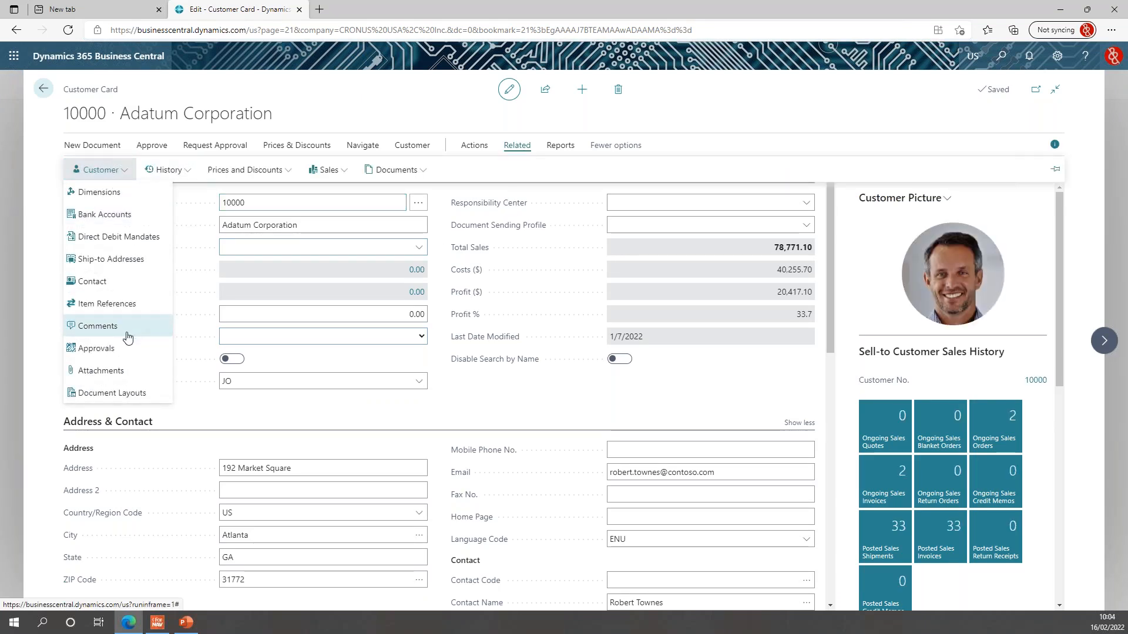
pyautogui.click(146, 395)
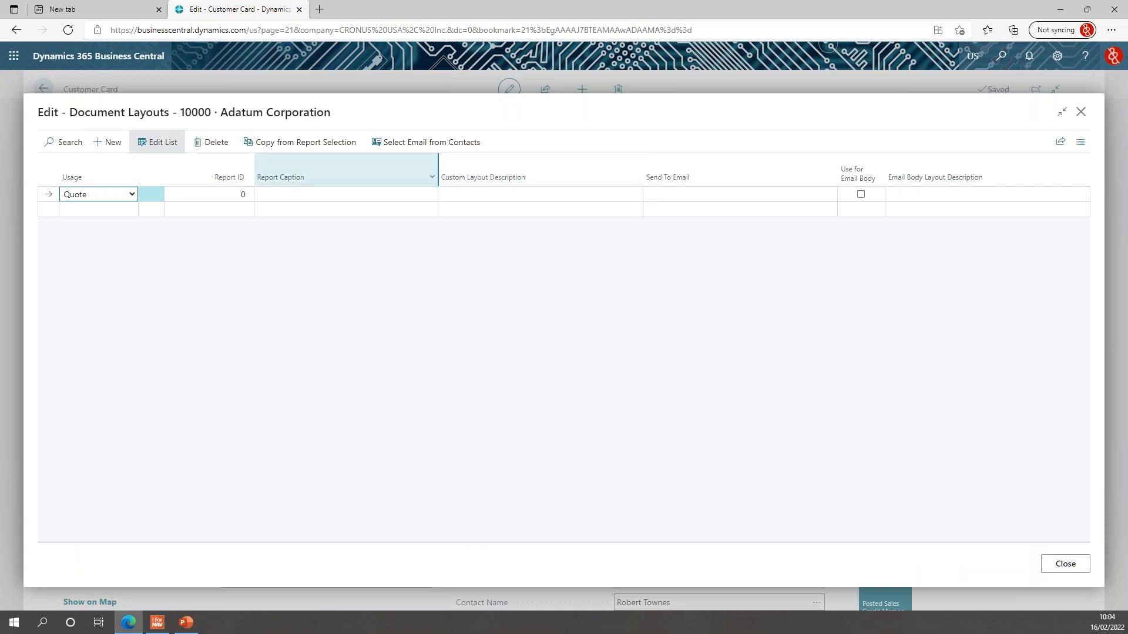
# Add a layout row with Usage Invoice and Report ID 6188522.
pyautogui.click(102, 200)
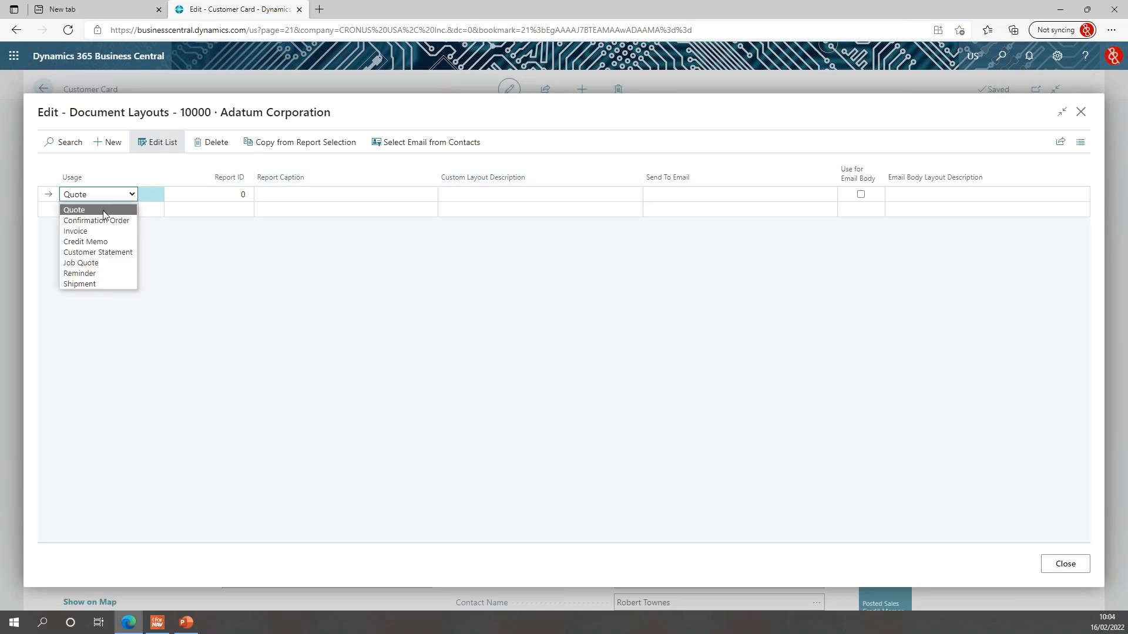
pyautogui.click(102, 230)
pyautogui.click(233, 194)
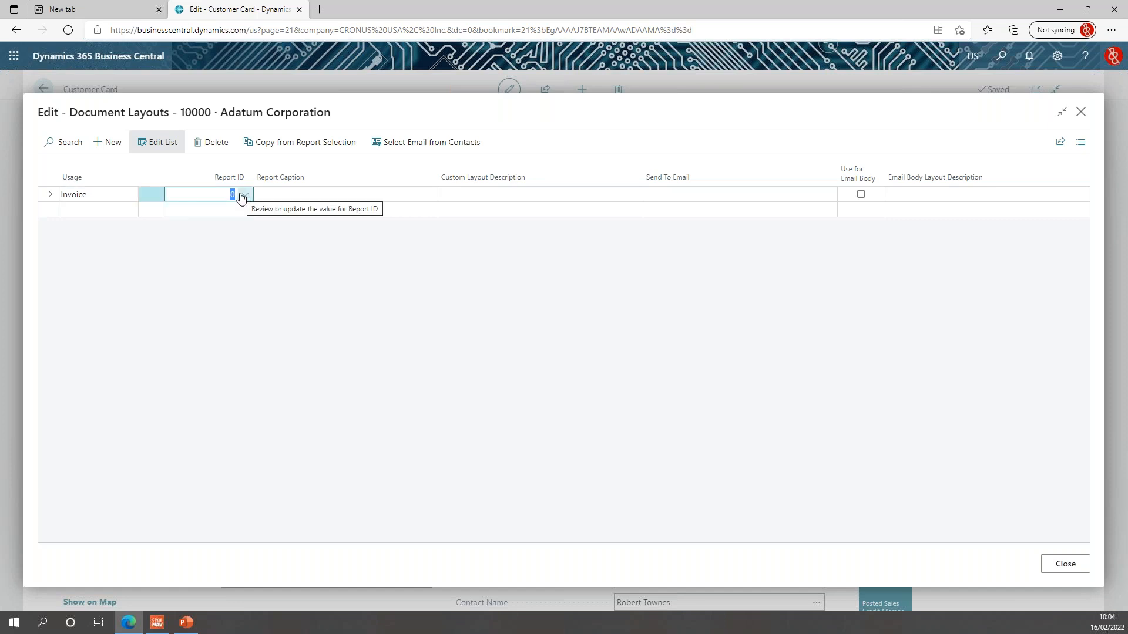
pyautogui.press('BackSpace')
pyautogui.write('invoice')
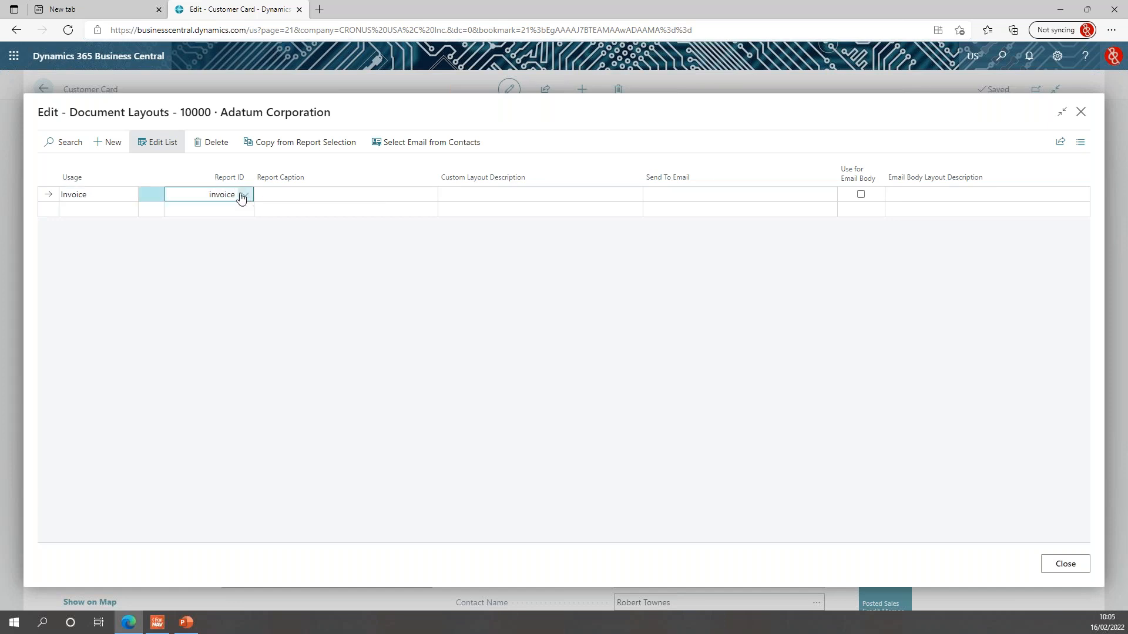
pyautogui.click(241, 196)
pyautogui.scroll(-10, 373, 273)
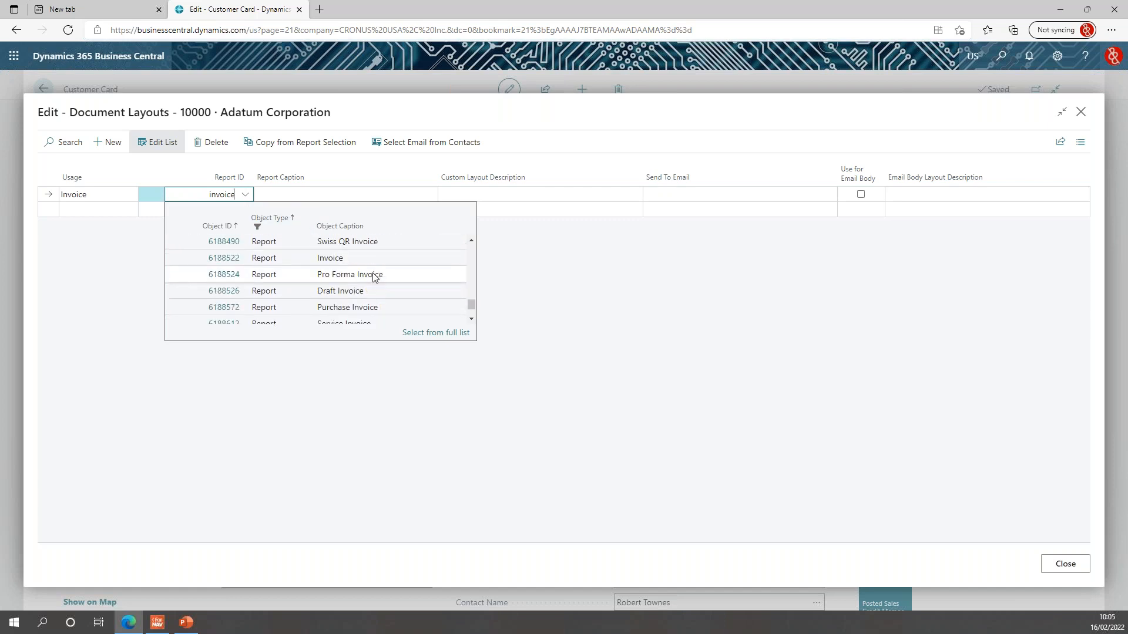
pyautogui.scroll(1, 382, 275)
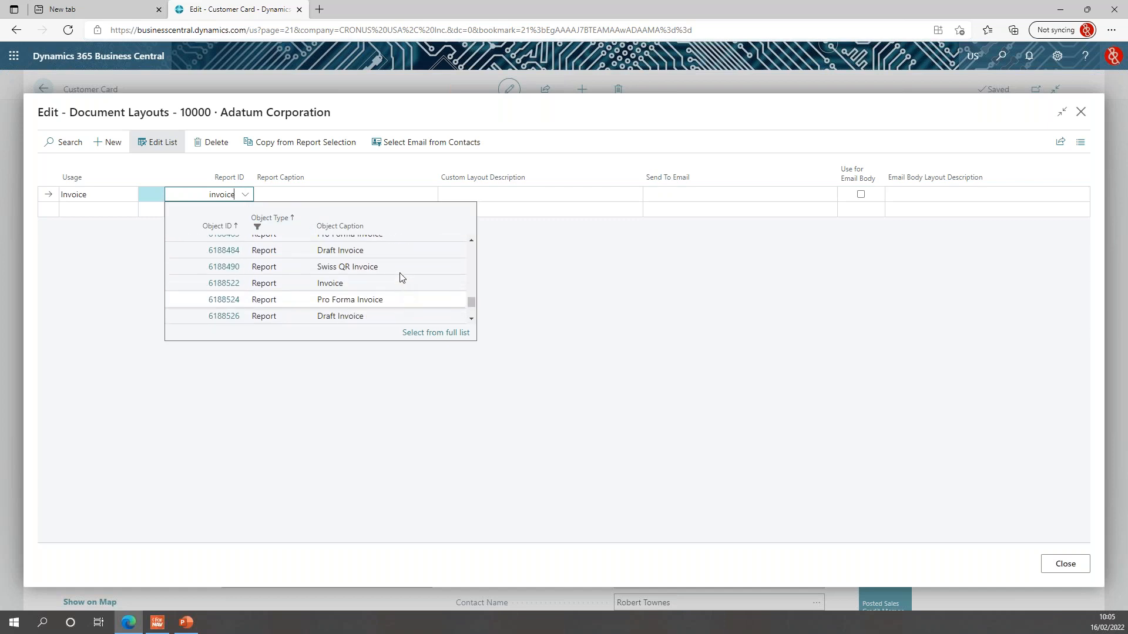
pyautogui.click(337, 286)
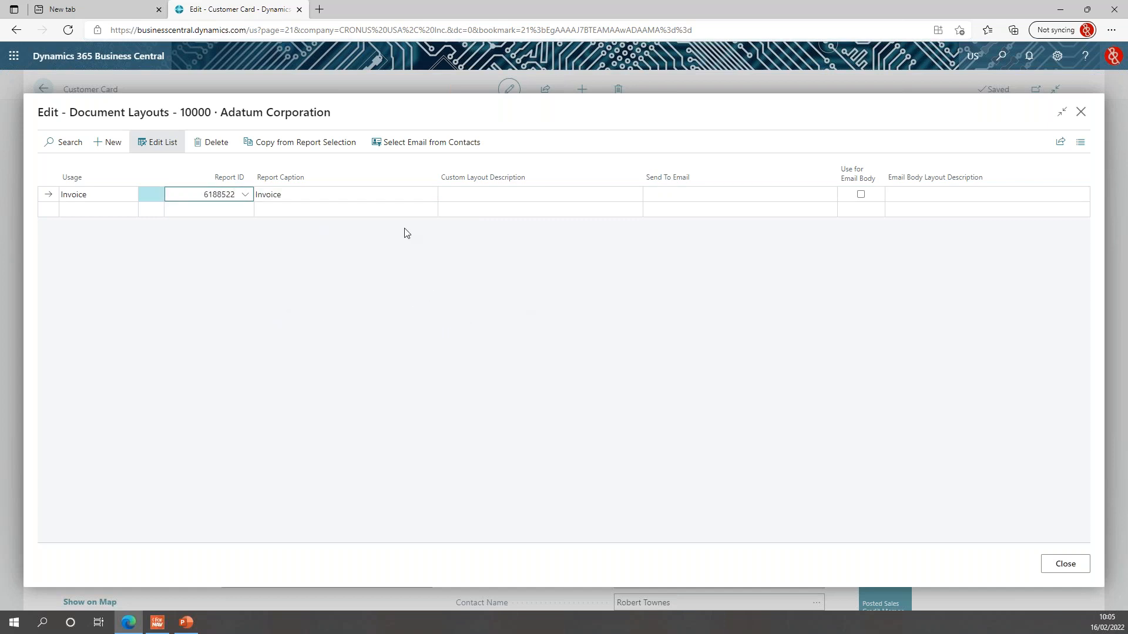
pyautogui.press('Tab')
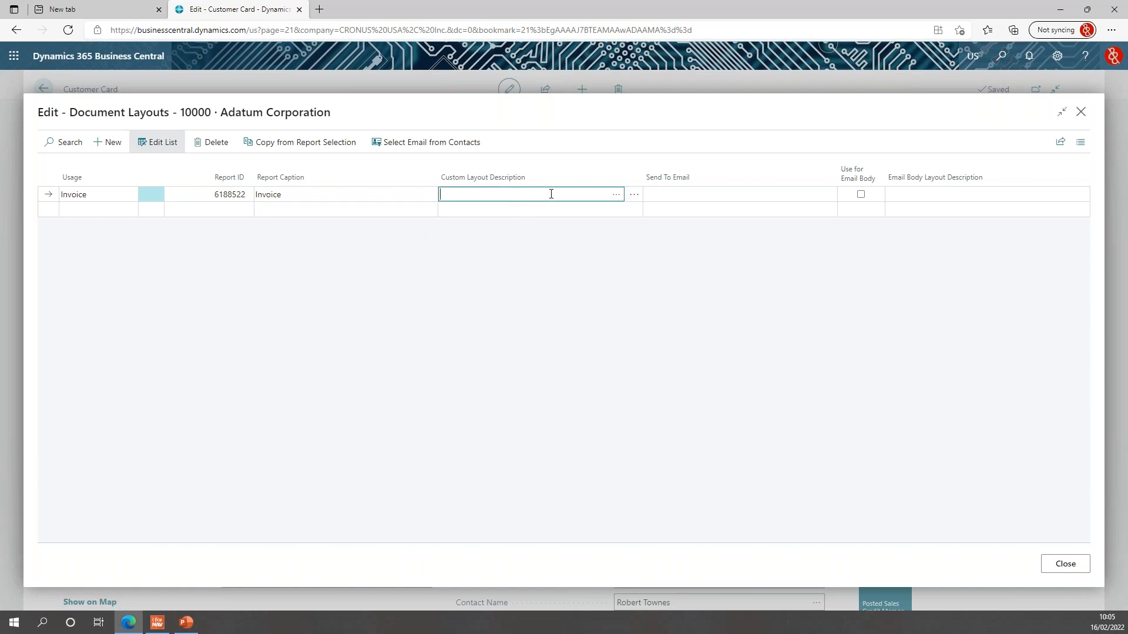
# Enter the customer's Send To Email address, assign 'Layout to create an e-mail body', and close.
pyautogui.click(680, 193)
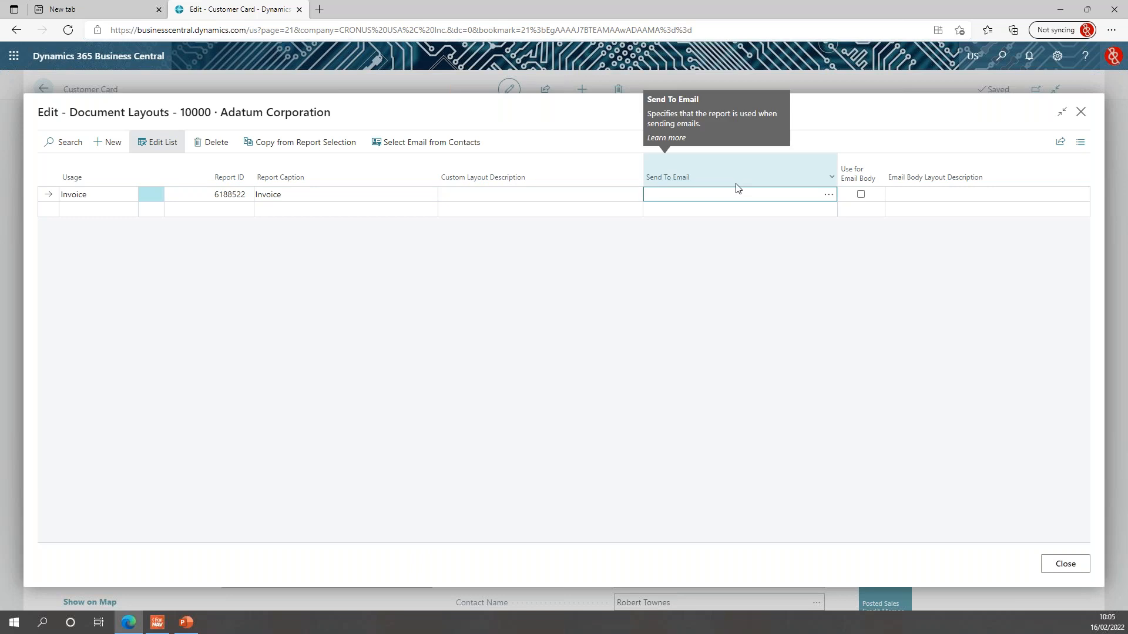
pyautogui.press('Tab')
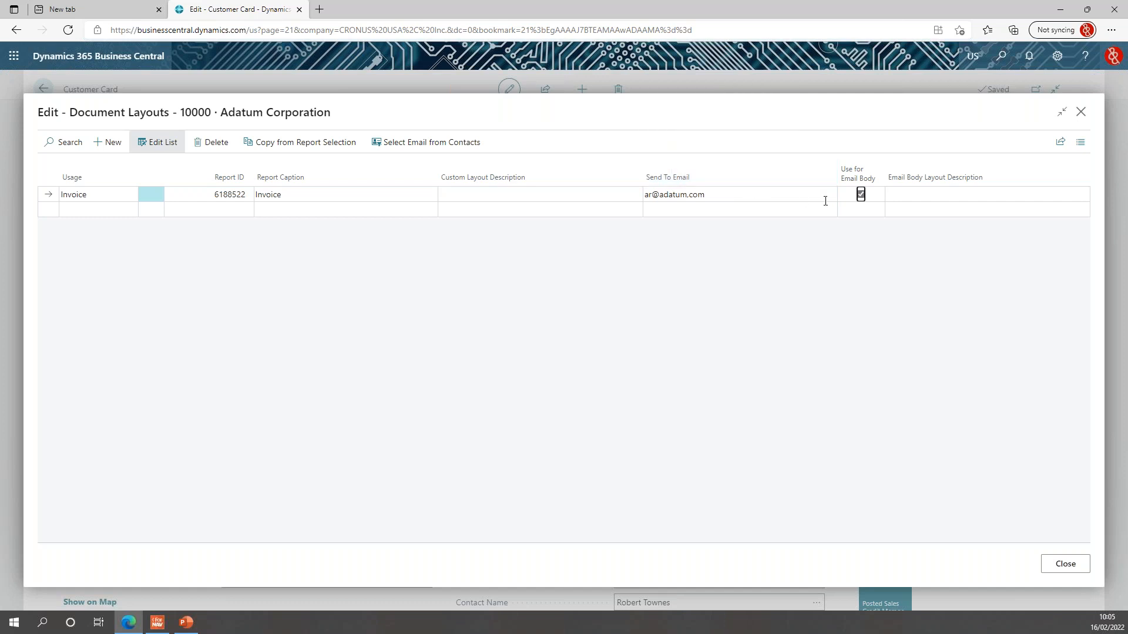
pyautogui.click(912, 201)
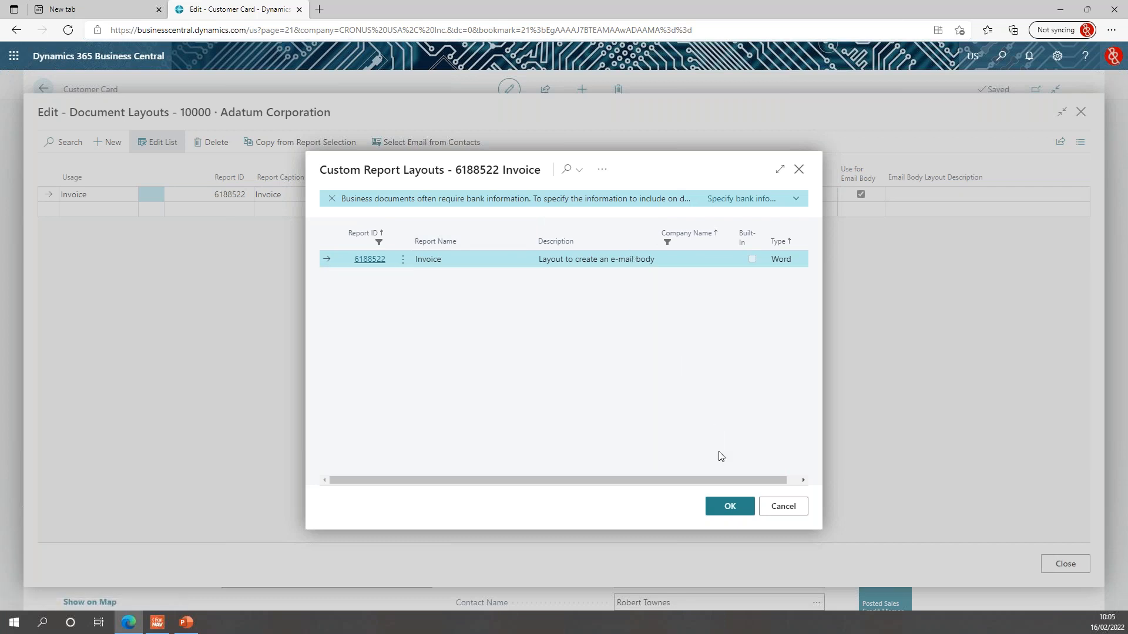
pyautogui.click(730, 506)
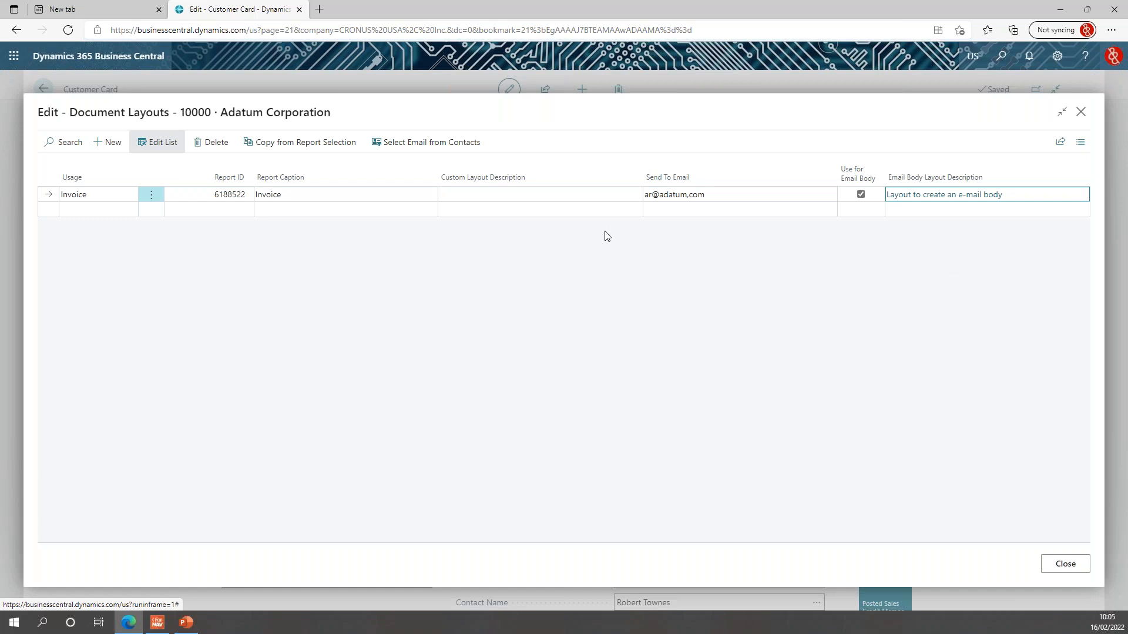
pyautogui.click(554, 291)
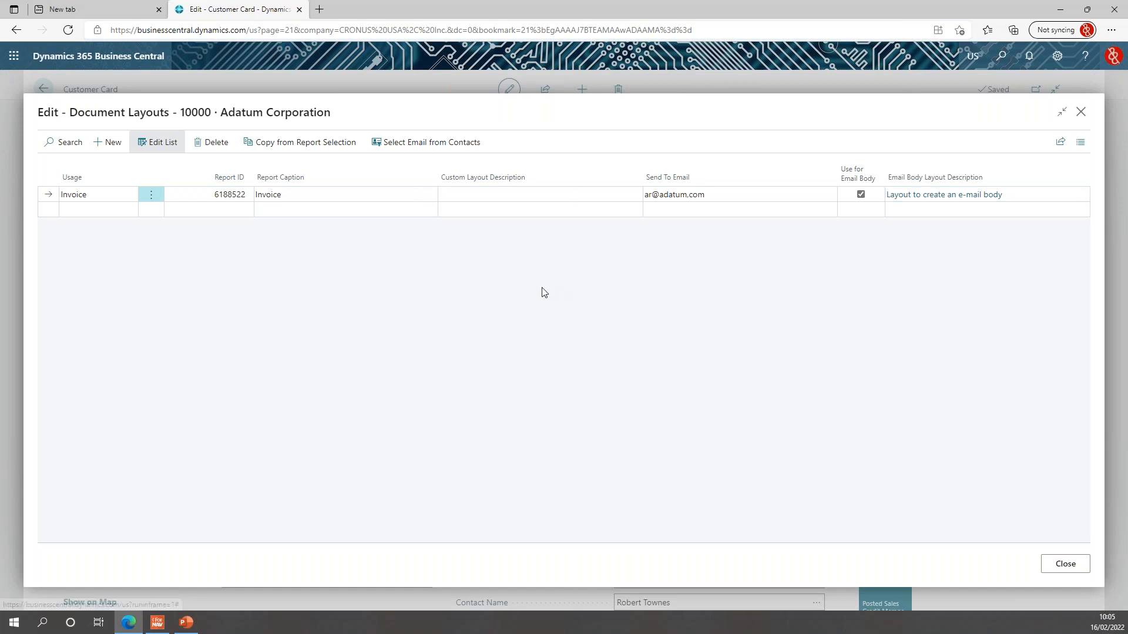
pyautogui.click(1083, 117)
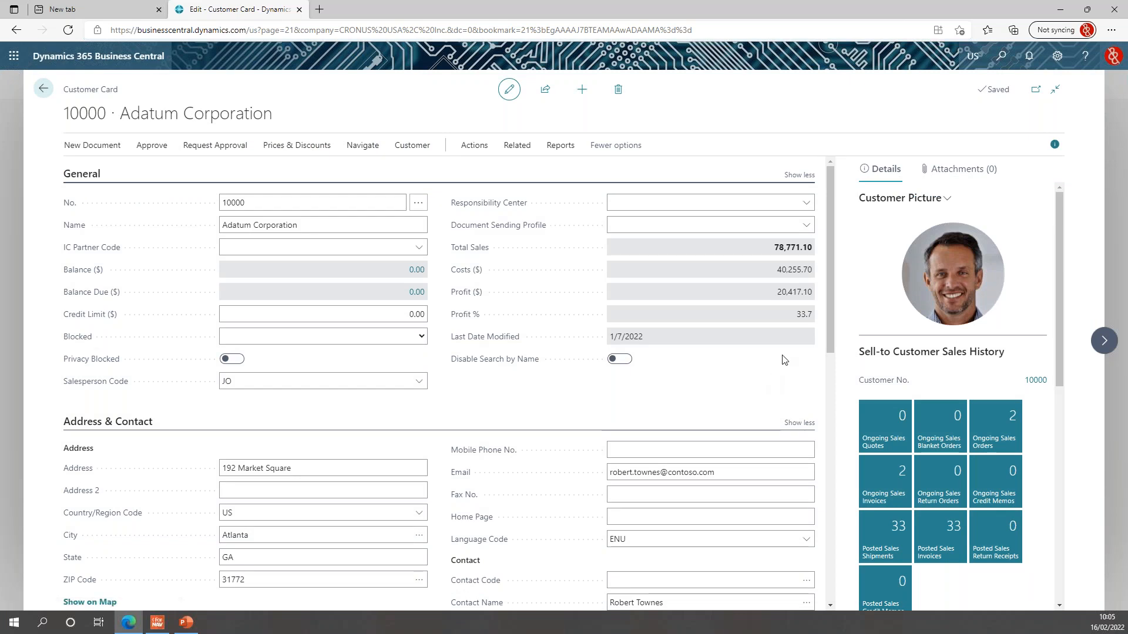
pyautogui.click(1004, 64)
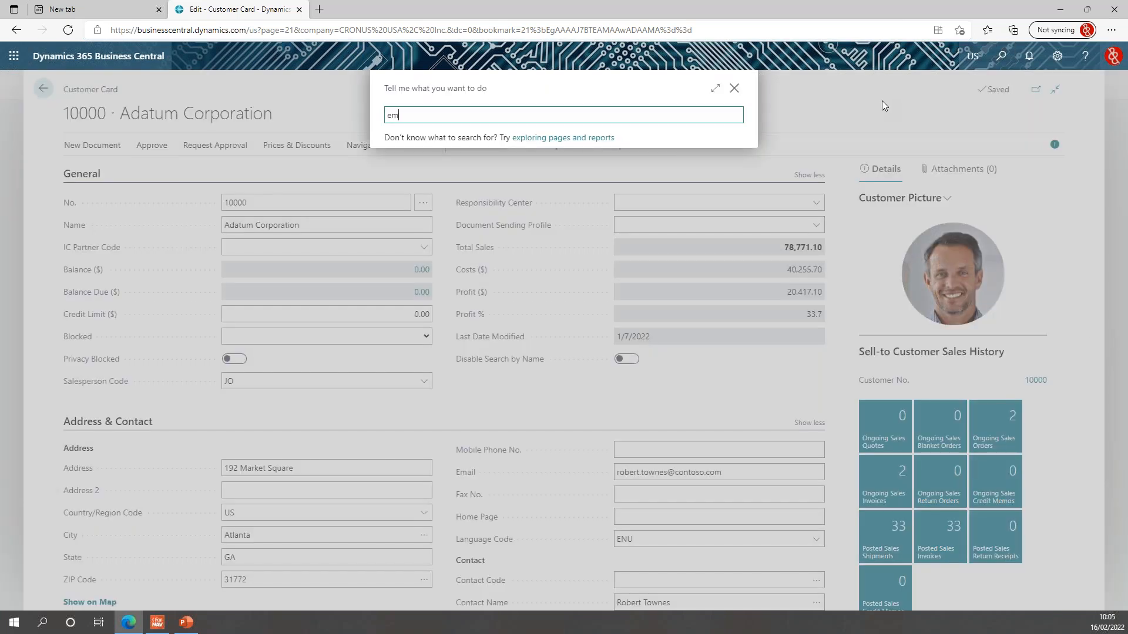
pyautogui.write('em set')
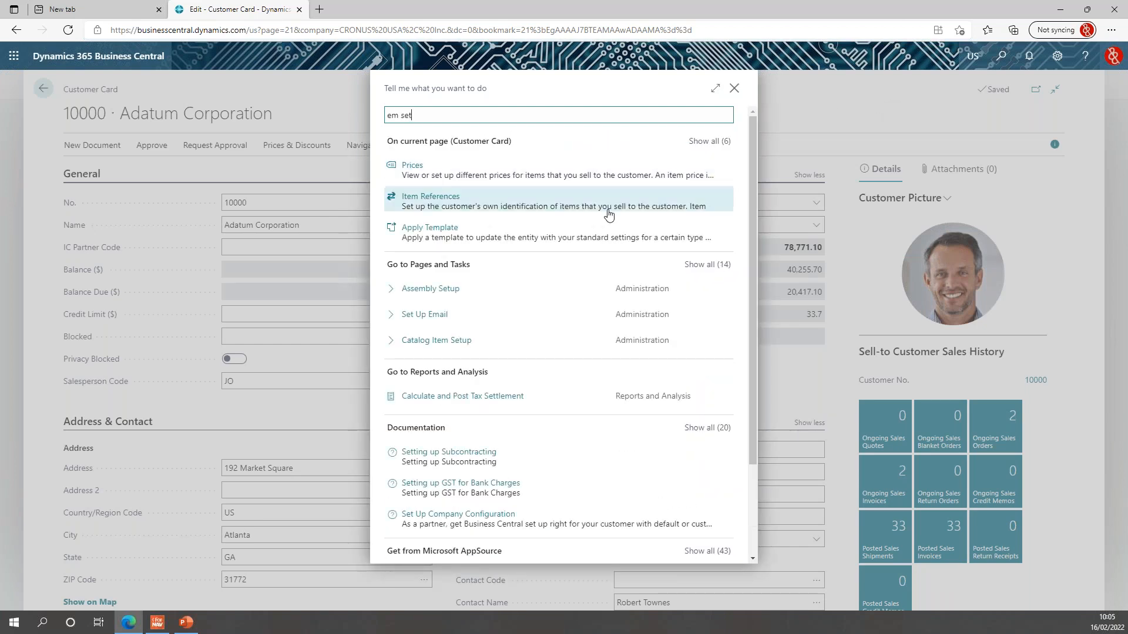
pyautogui.click(437, 316)
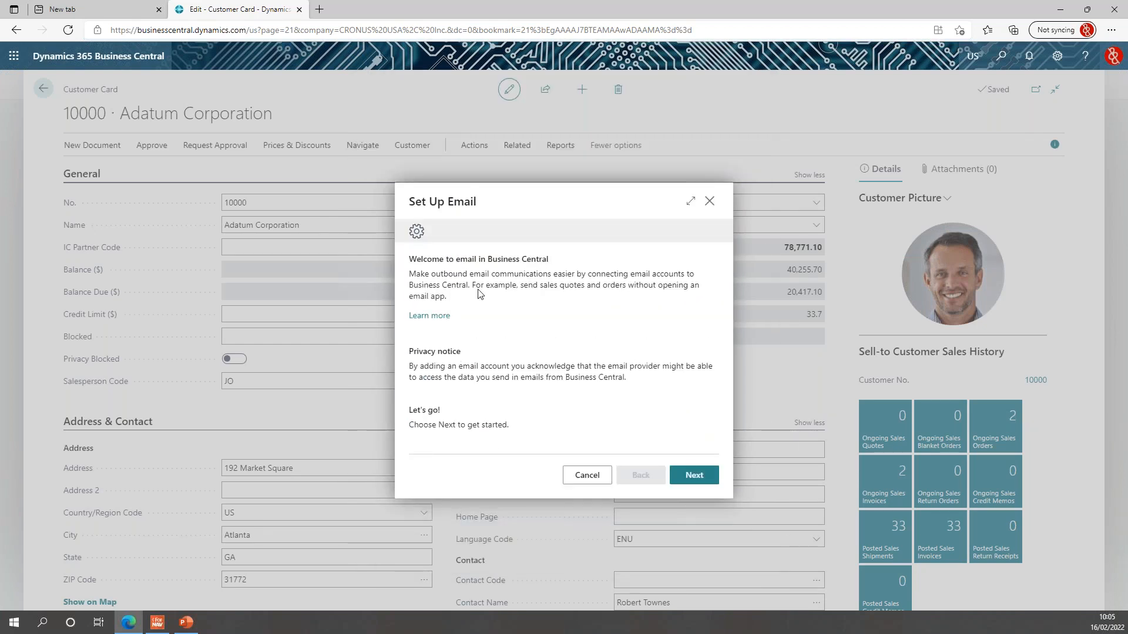
pyautogui.click(694, 475)
pyautogui.click(640, 333)
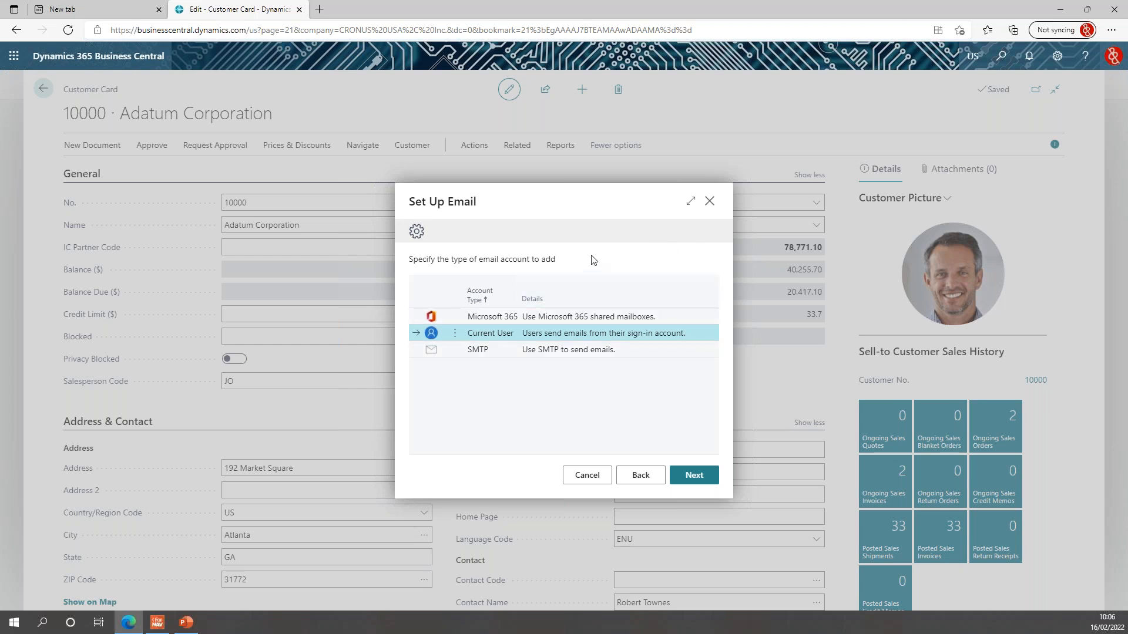
pyautogui.moveTo(612, 282)
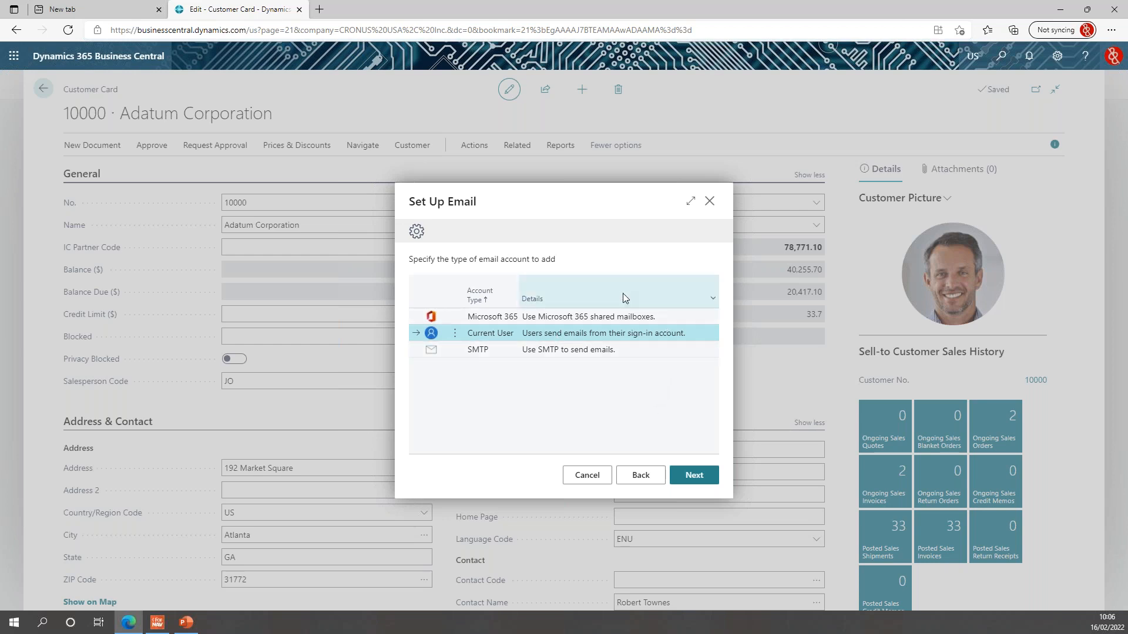
pyautogui.click(710, 202)
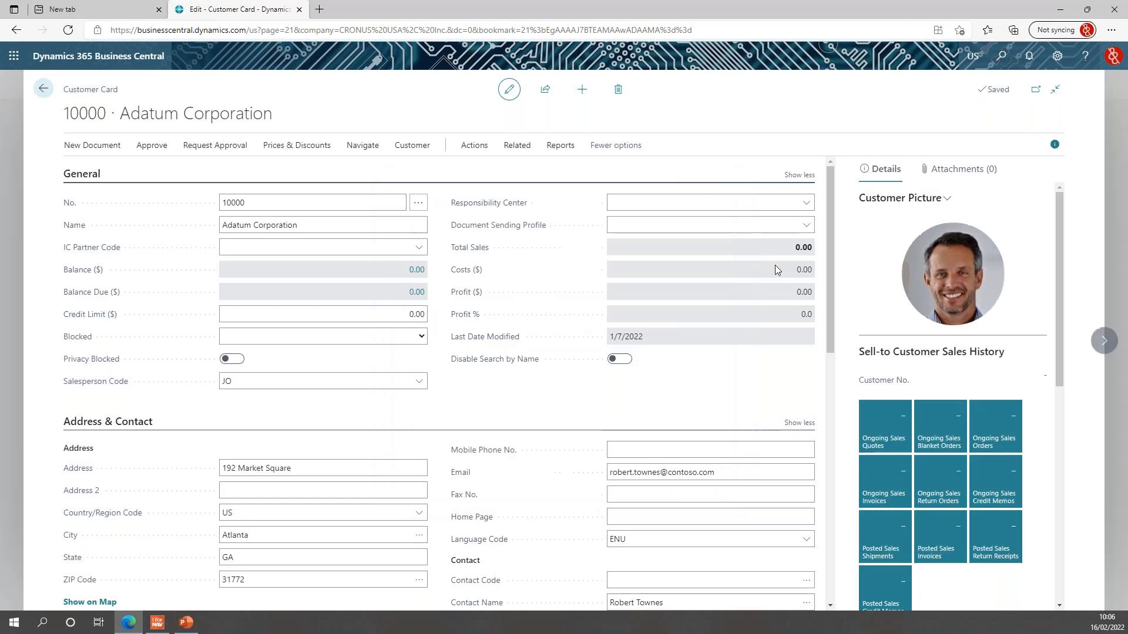
# Open sales order S-ORD101004 for Alpine Ski House and create its Email Confirmation draft.
pyautogui.click(43, 88)
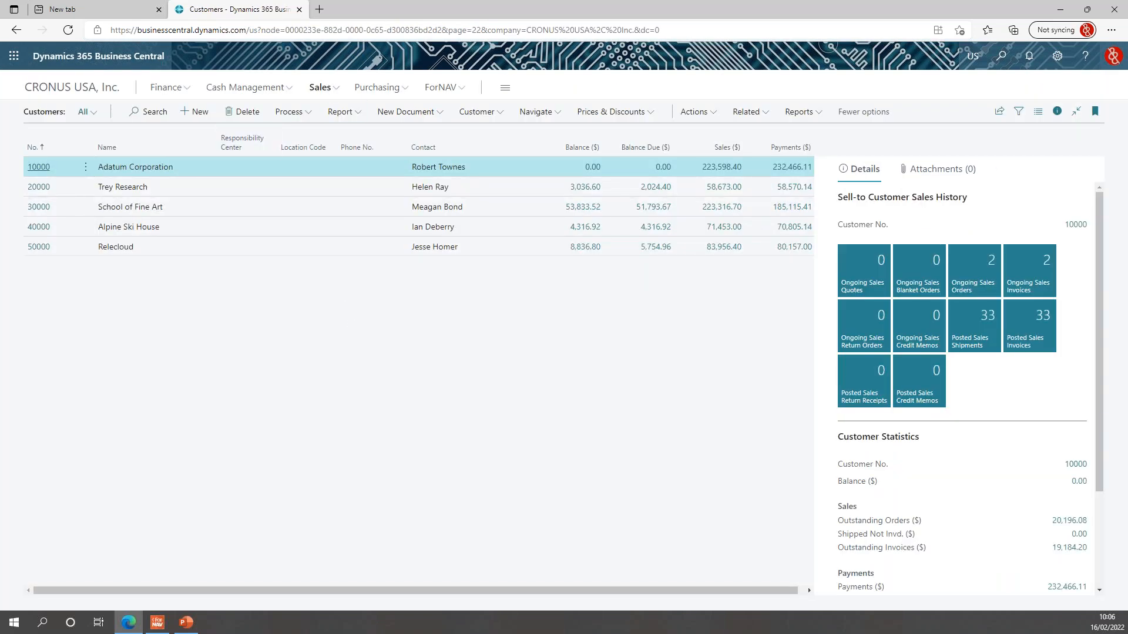
pyautogui.click(322, 88)
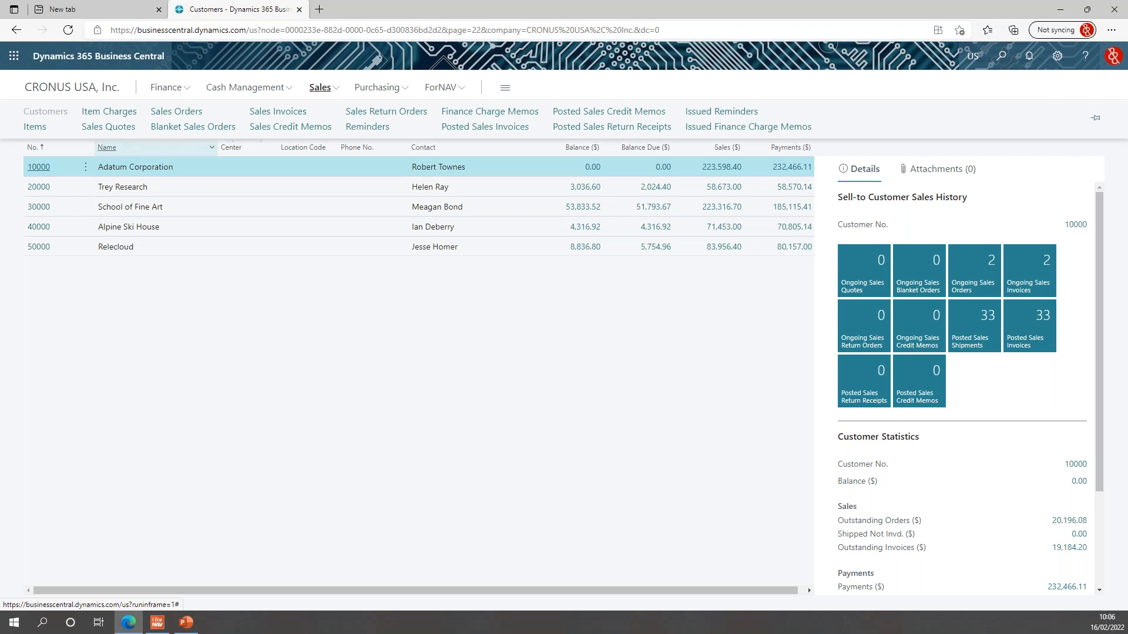
pyautogui.click(189, 117)
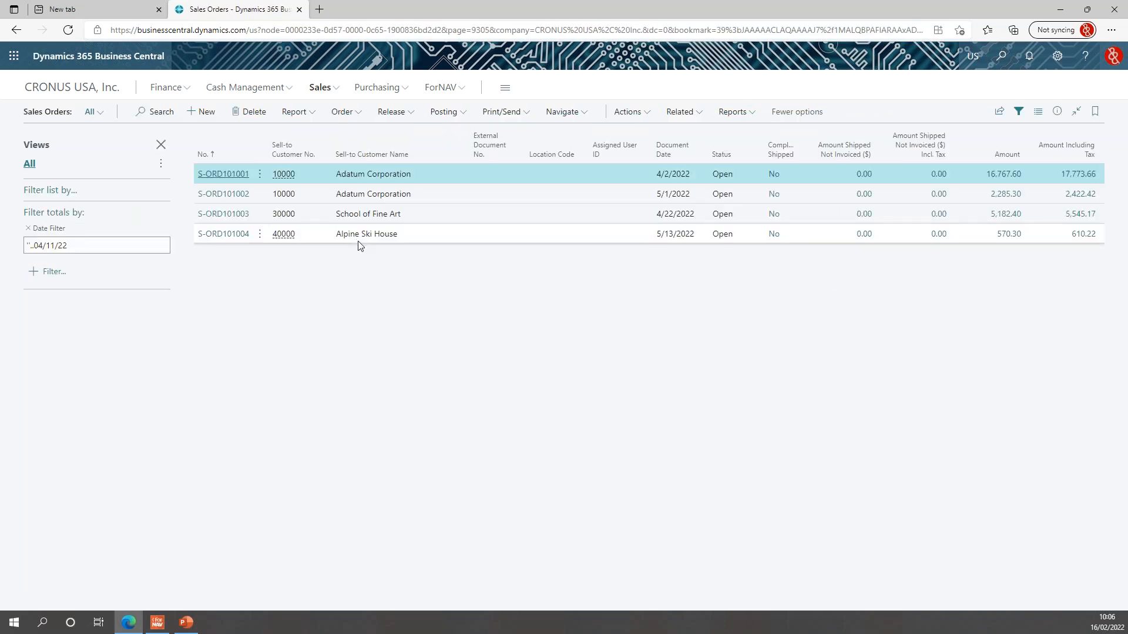
pyautogui.click(234, 239)
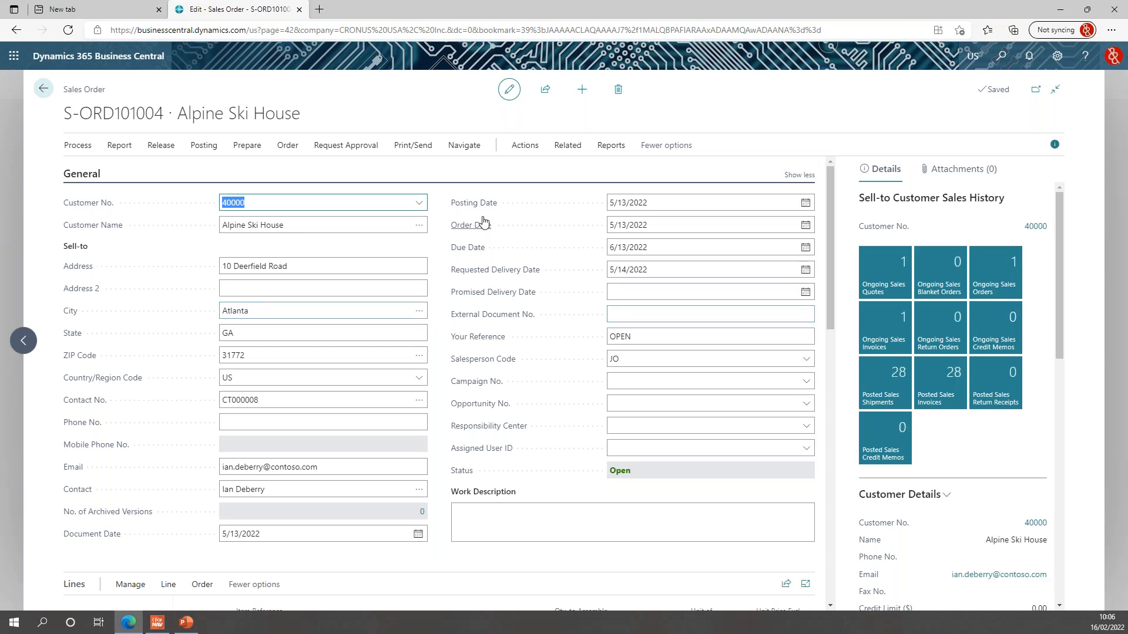
pyautogui.click(417, 152)
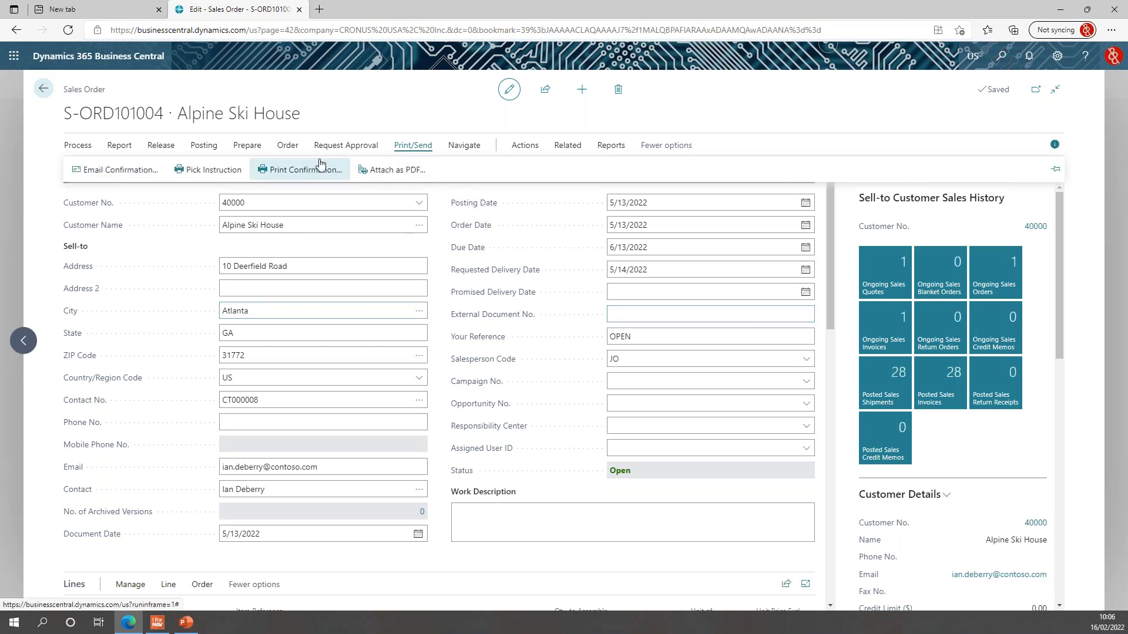
pyautogui.click(212, 170)
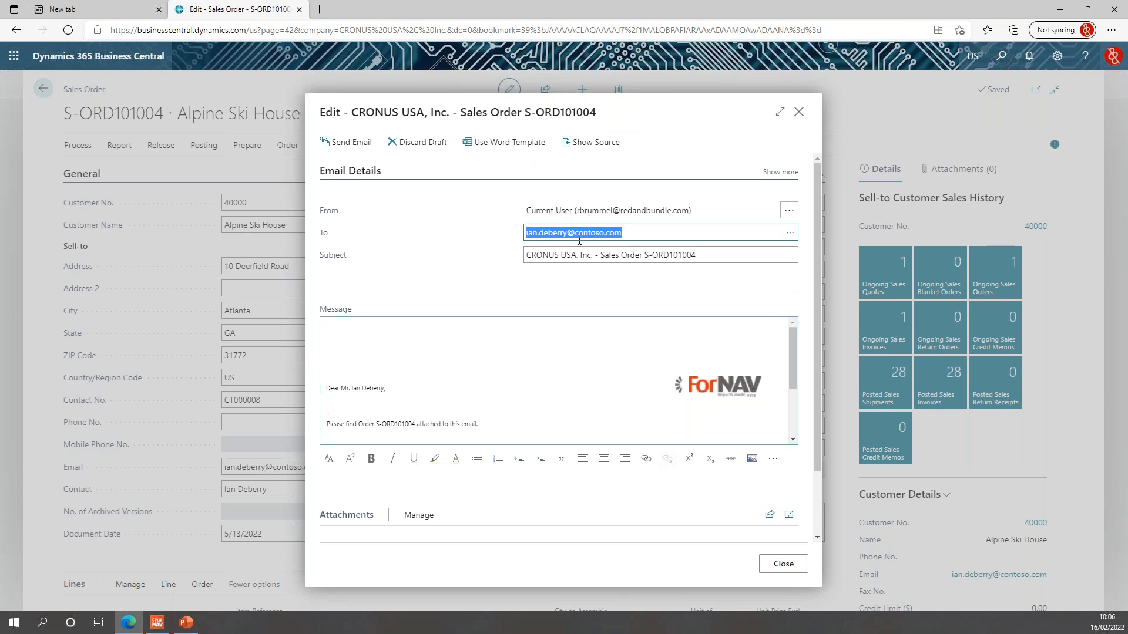
# Scroll through the S-ORD101004 email draft to review its body and PDF attachment.
pyautogui.click(650, 232)
pyautogui.scroll(-1, 645, 236)
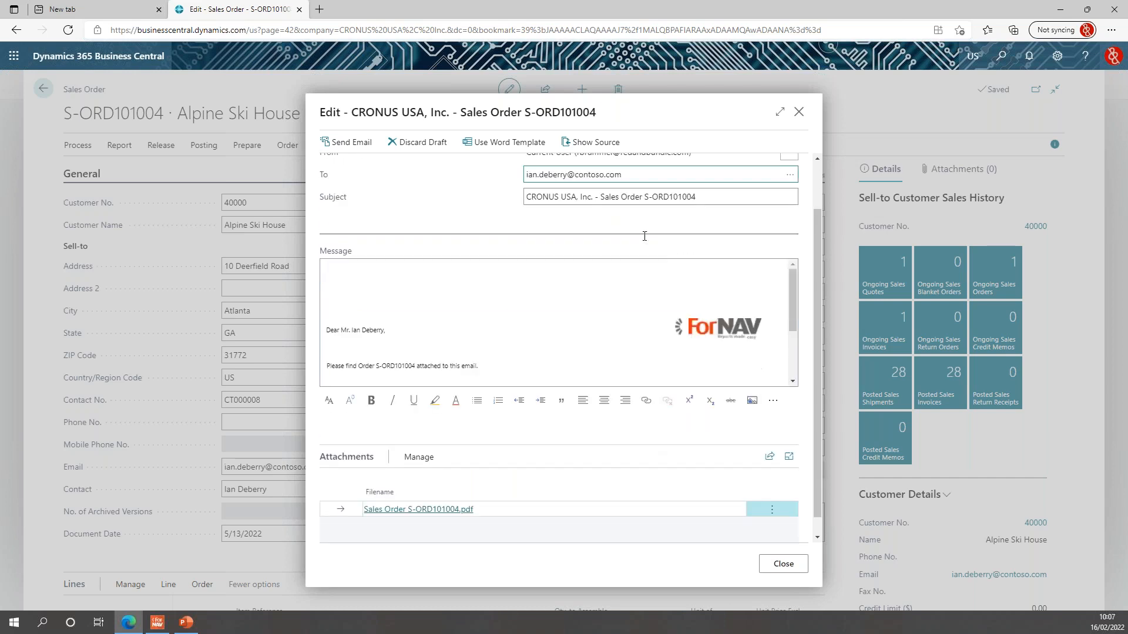
pyautogui.scroll(-1, 491, 224)
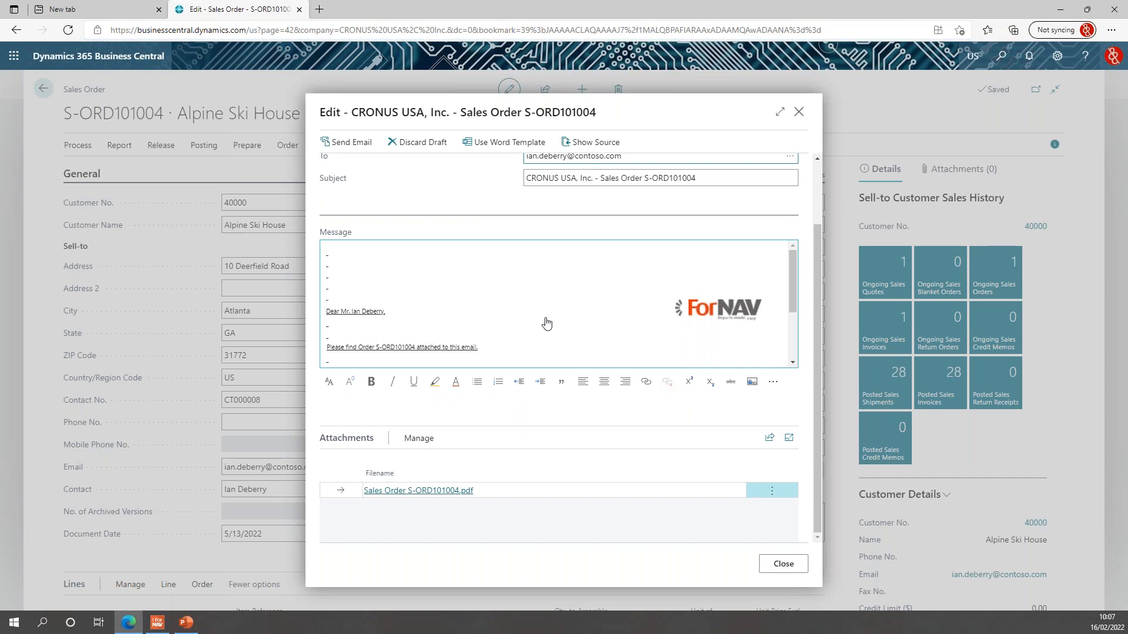
pyautogui.scroll(-1, 541, 323)
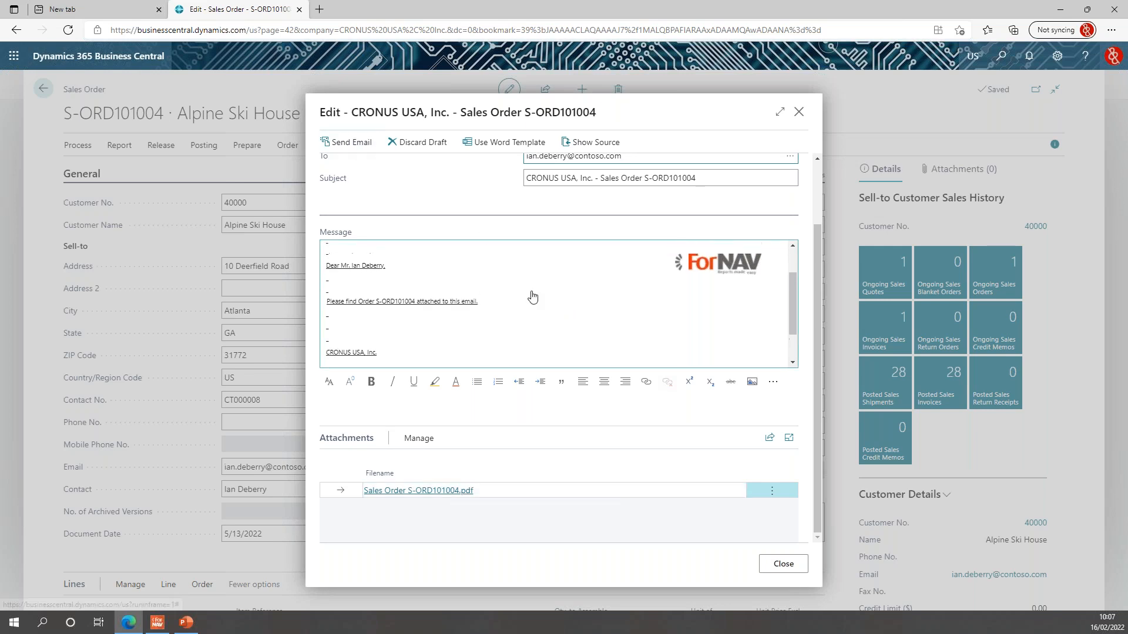
pyautogui.scroll(1, 647, 188)
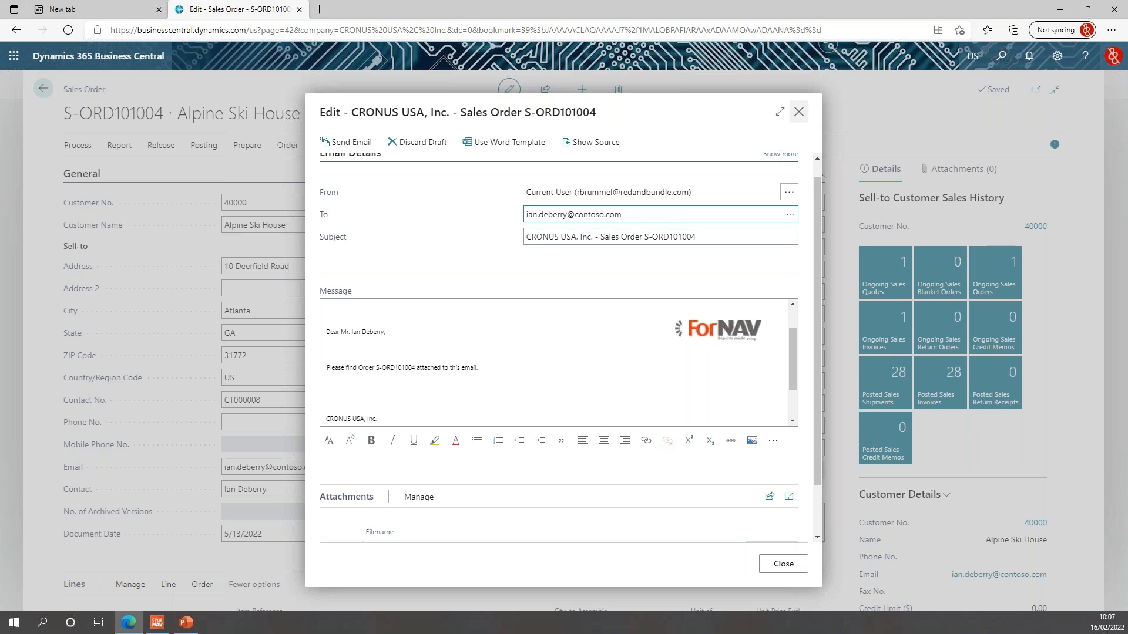
# Discard the email draft and go back to the CRONUS USA home page.
pyautogui.click(798, 112)
pyautogui.click(500, 347)
pyautogui.click(618, 377)
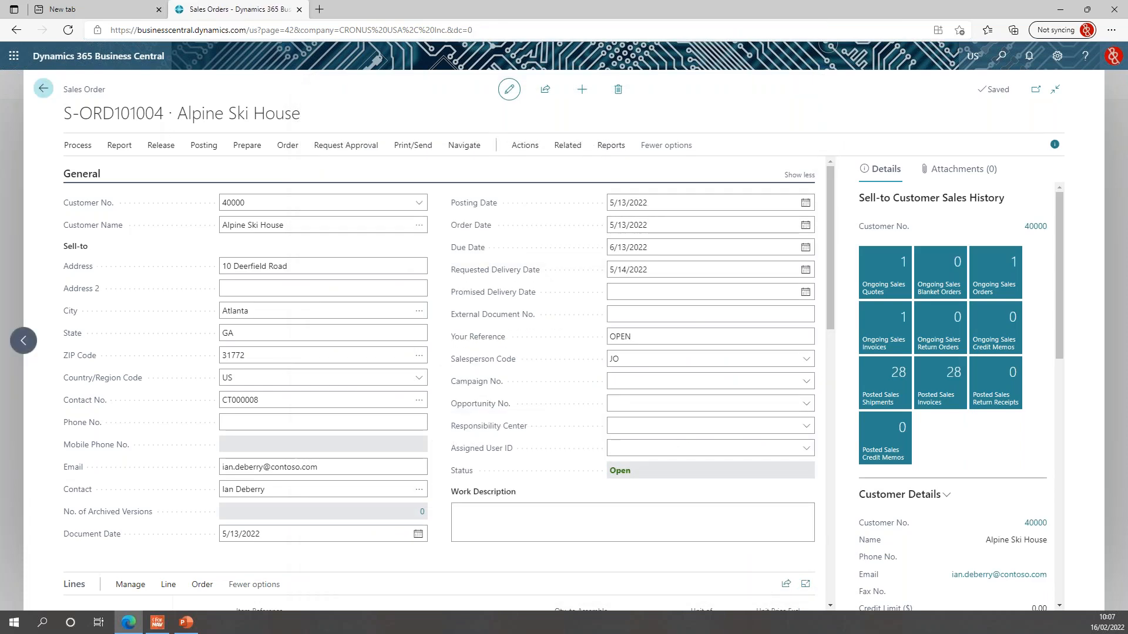
pyautogui.click(44, 89)
pyautogui.click(71, 86)
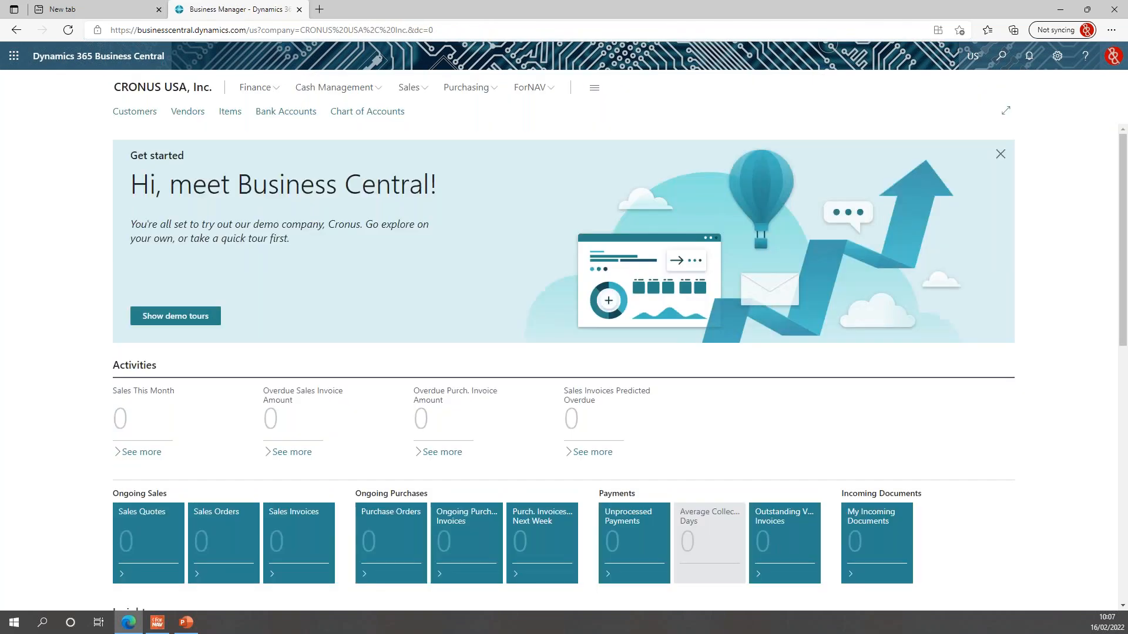
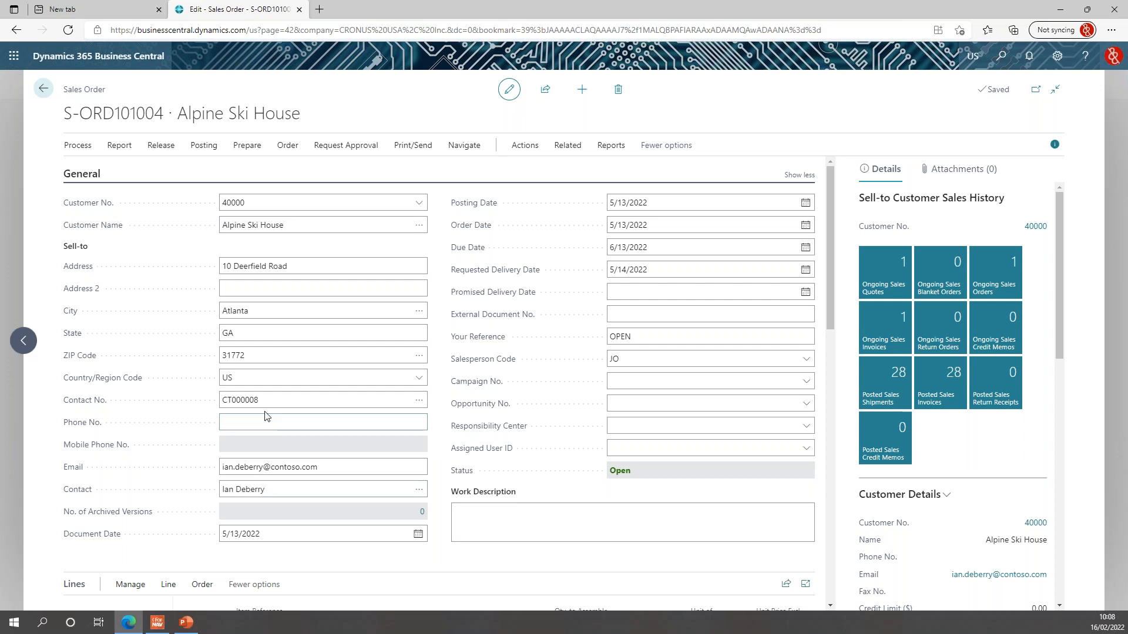
# Scroll sales order S-ORD101004 down to its Contact field and the SYDNEY Swivel Chair line.
pyautogui.scroll(-1, 383, 438)
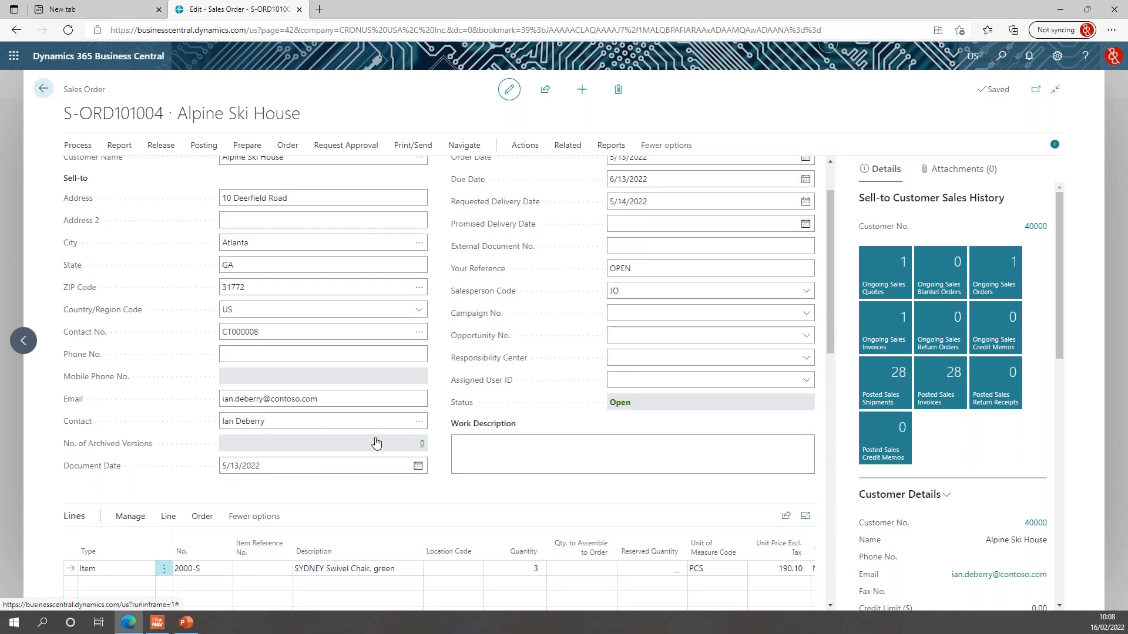
pyautogui.click(376, 422)
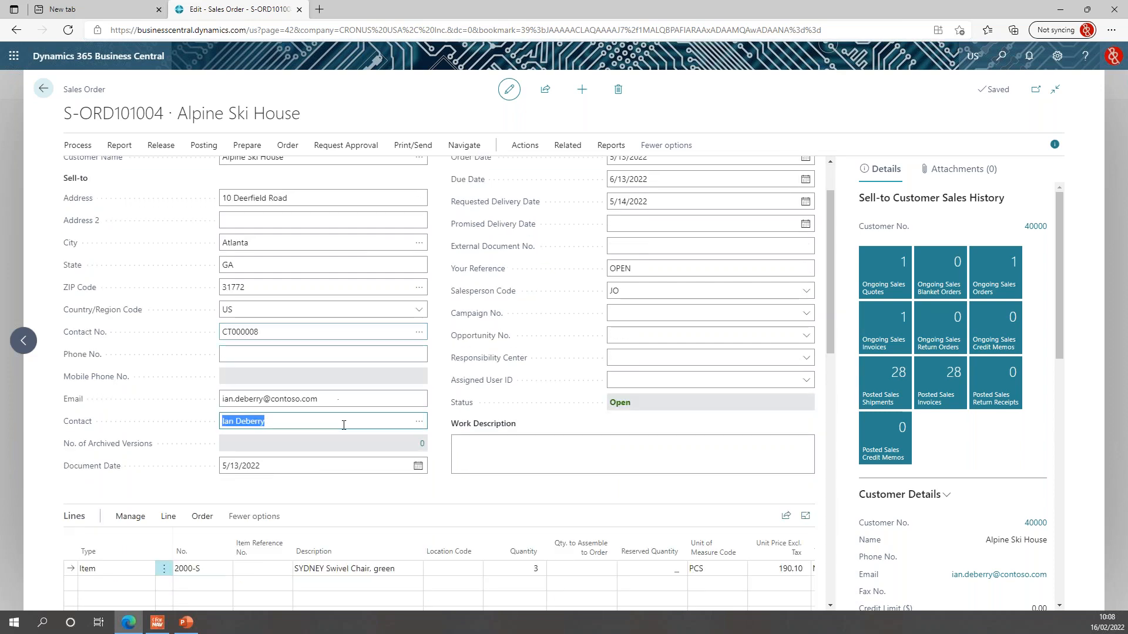
# Open the order contact's card for editing from the Contact lookup.
pyautogui.click(419, 423)
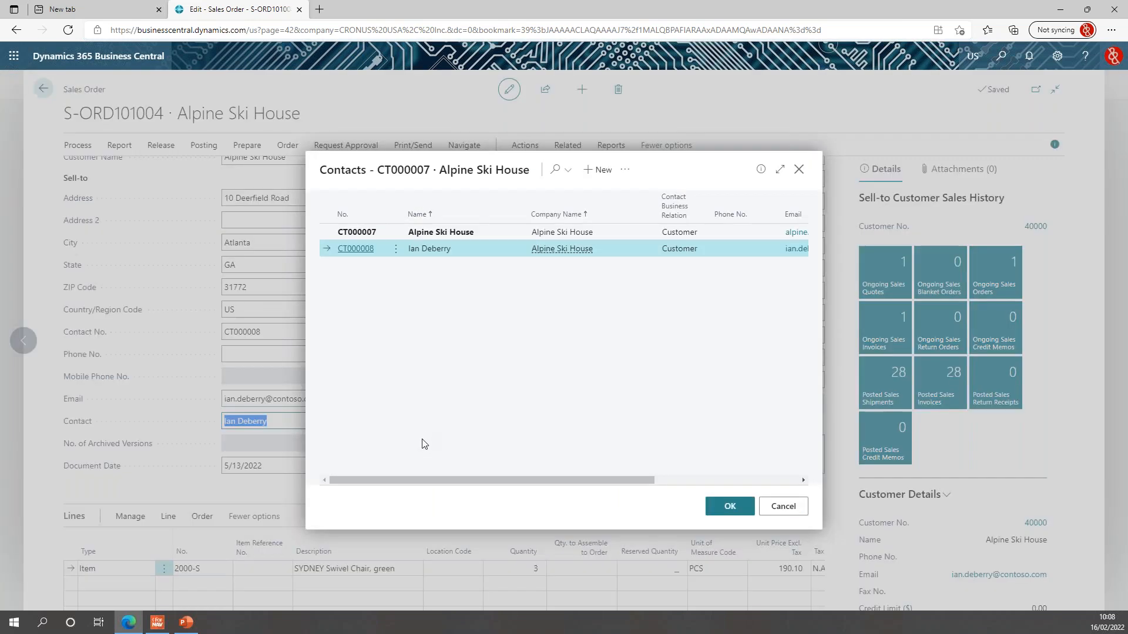
pyautogui.click(625, 176)
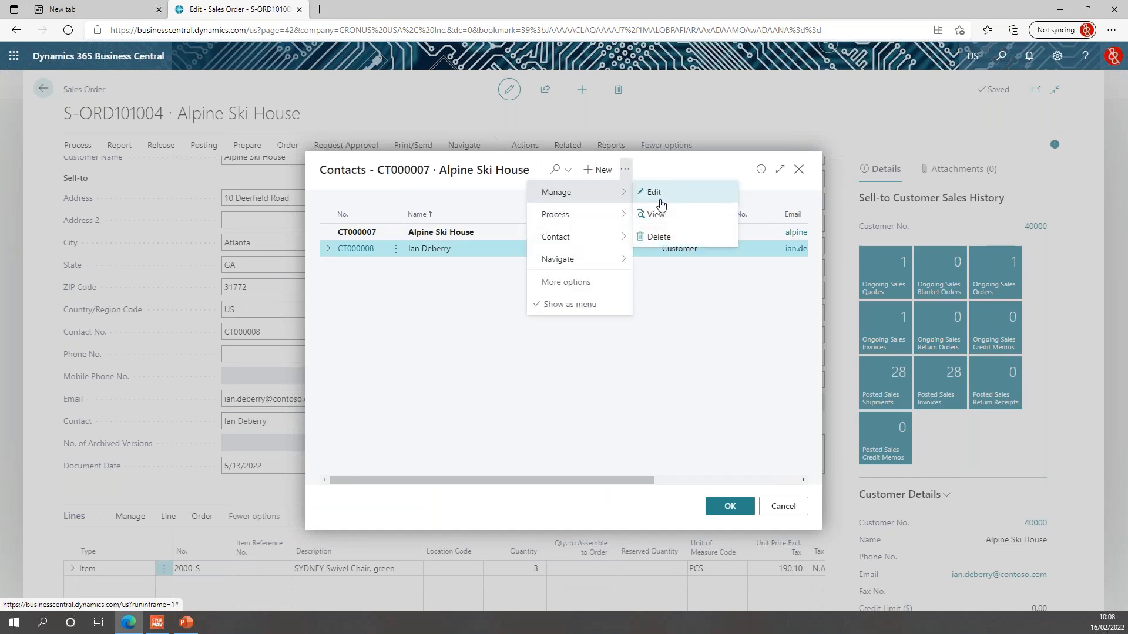
pyautogui.click(669, 320)
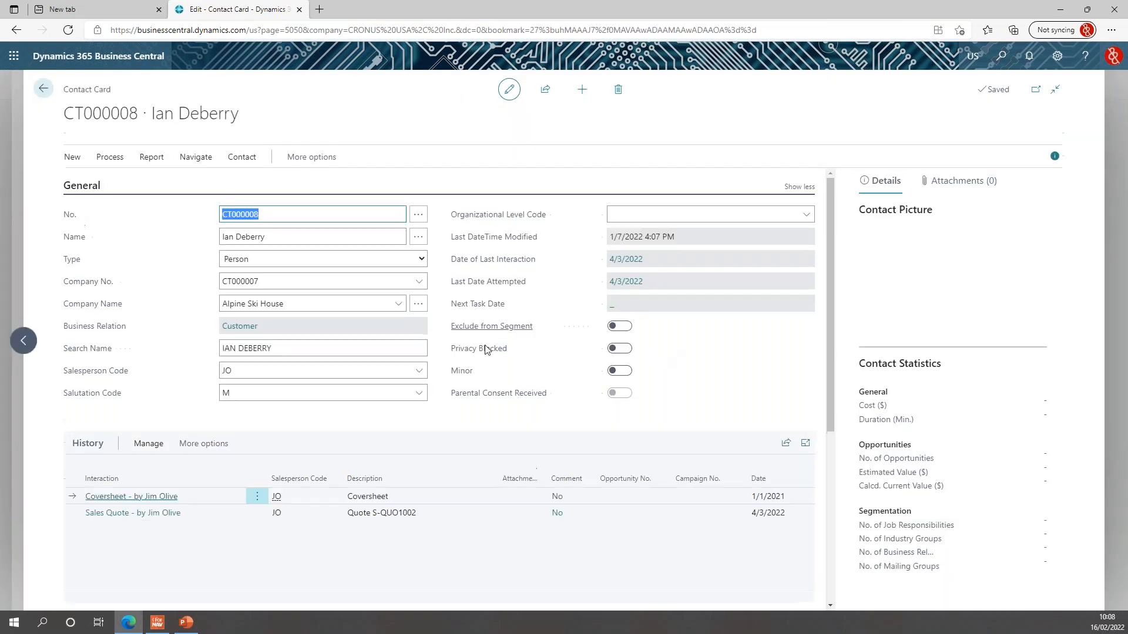
# Check the contact's salutation code M, then search pages for 'saluta'.
pyautogui.click(262, 410)
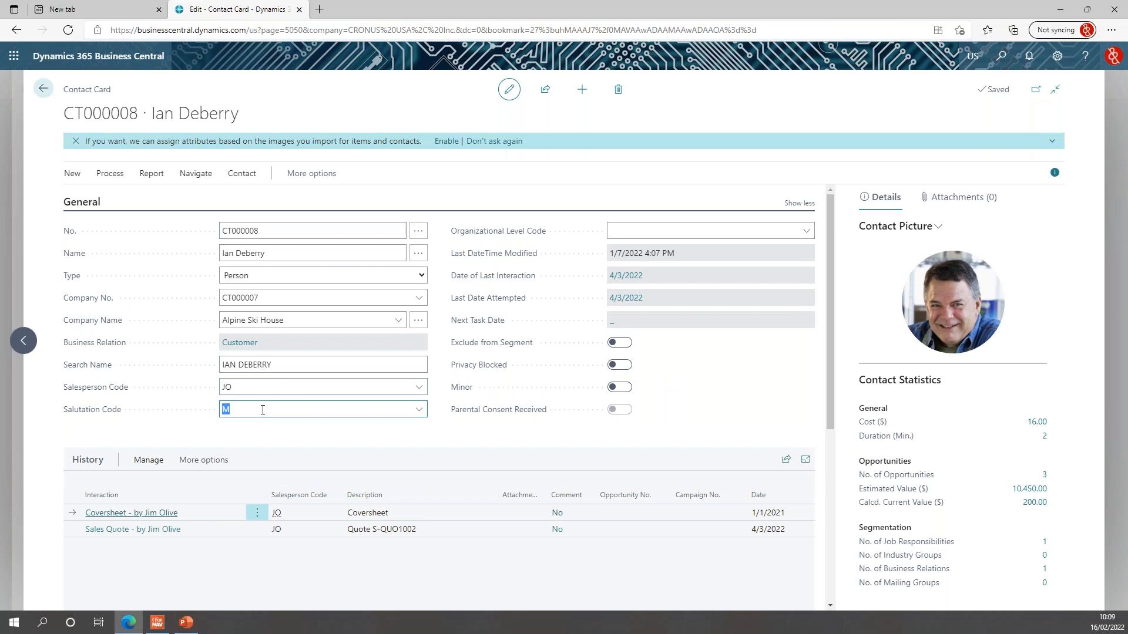
pyautogui.click(418, 409)
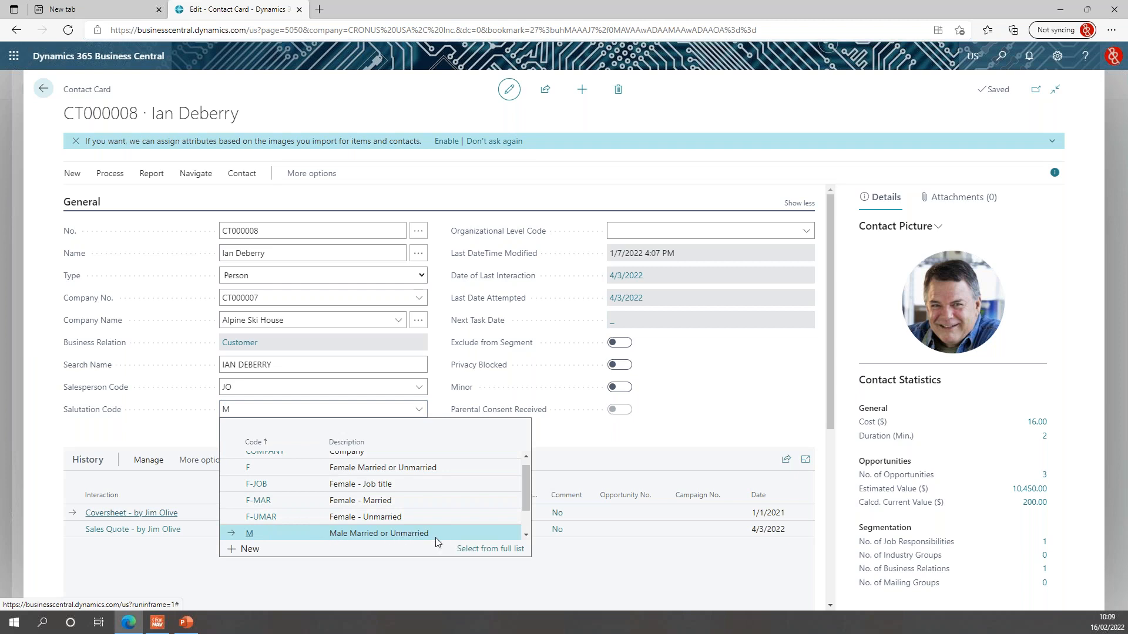
pyautogui.scroll(1, 448, 522)
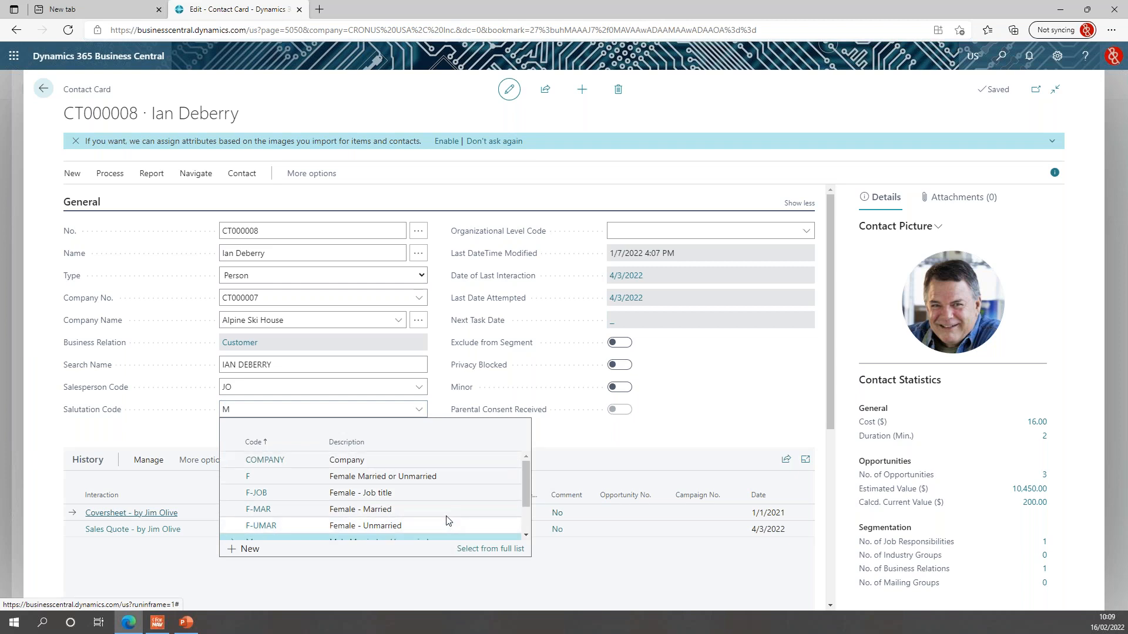
pyautogui.click(685, 440)
pyautogui.click(1001, 56)
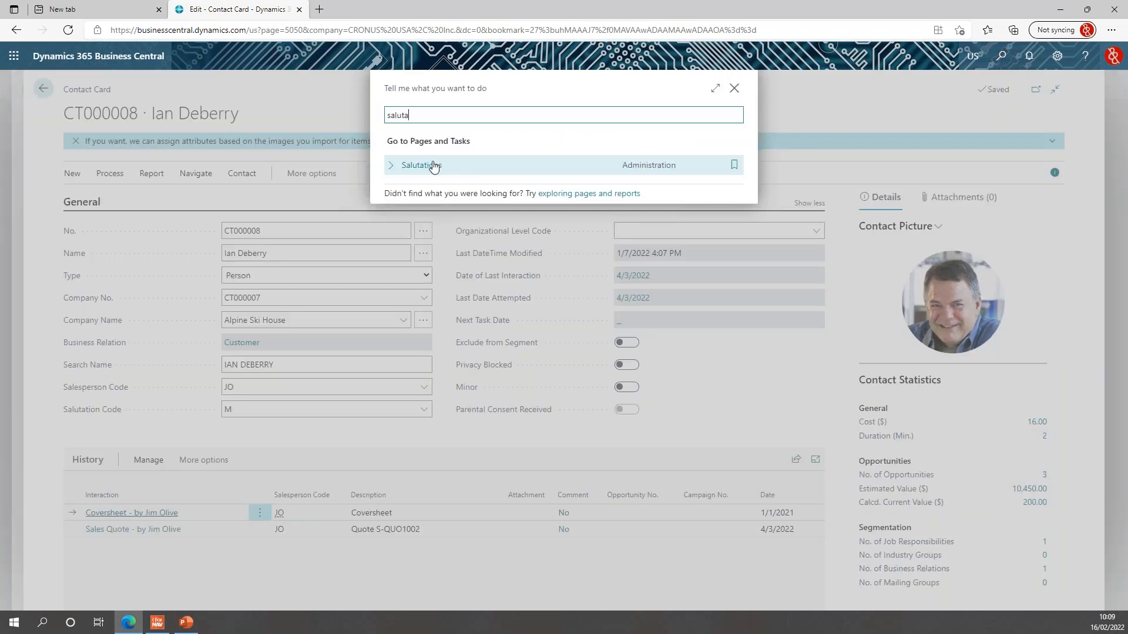
# Open the Salutations page, show code M's formulas and select the ENU formal 'Dear Mr. %1 %2 %3.' entry.
pyautogui.click(433, 166)
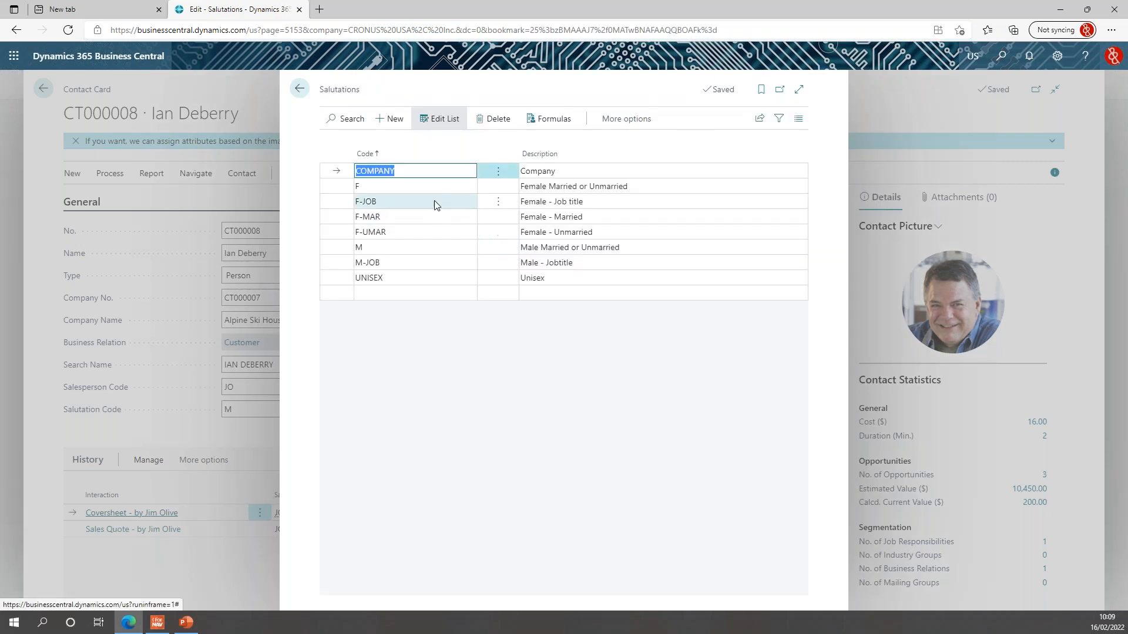
pyautogui.click(410, 253)
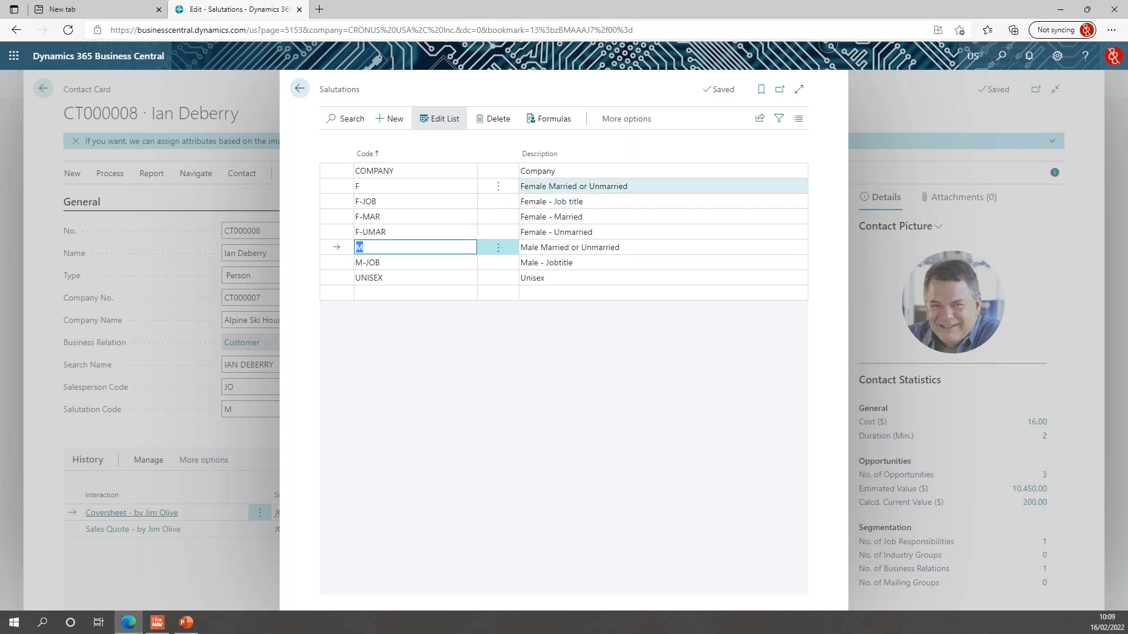
pyautogui.click(566, 124)
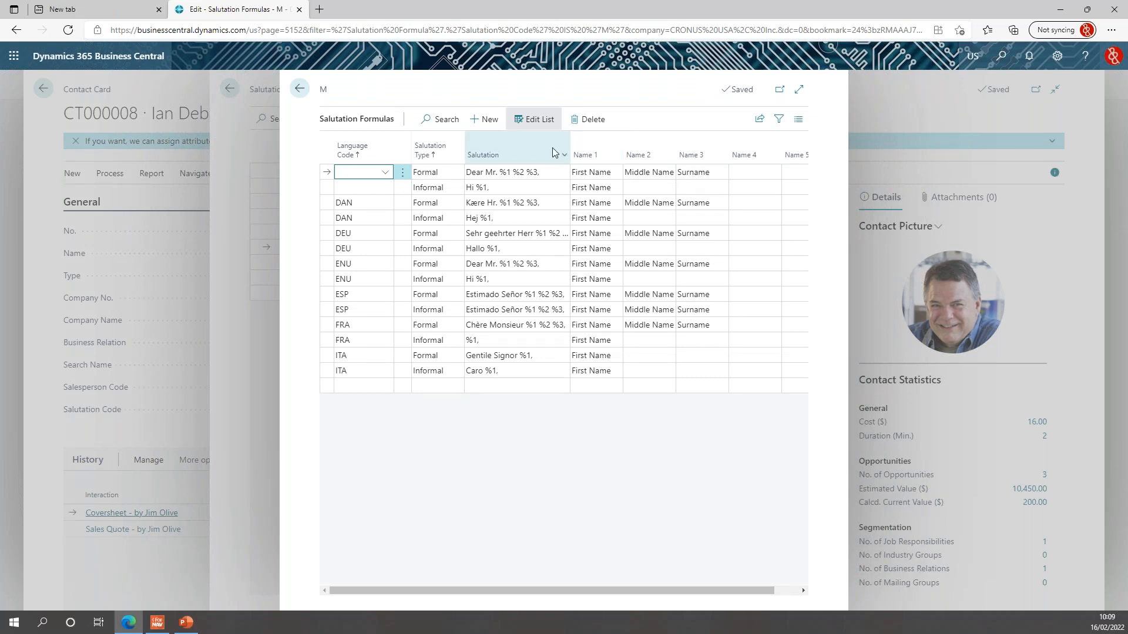
pyautogui.click(364, 264)
pyautogui.click(529, 265)
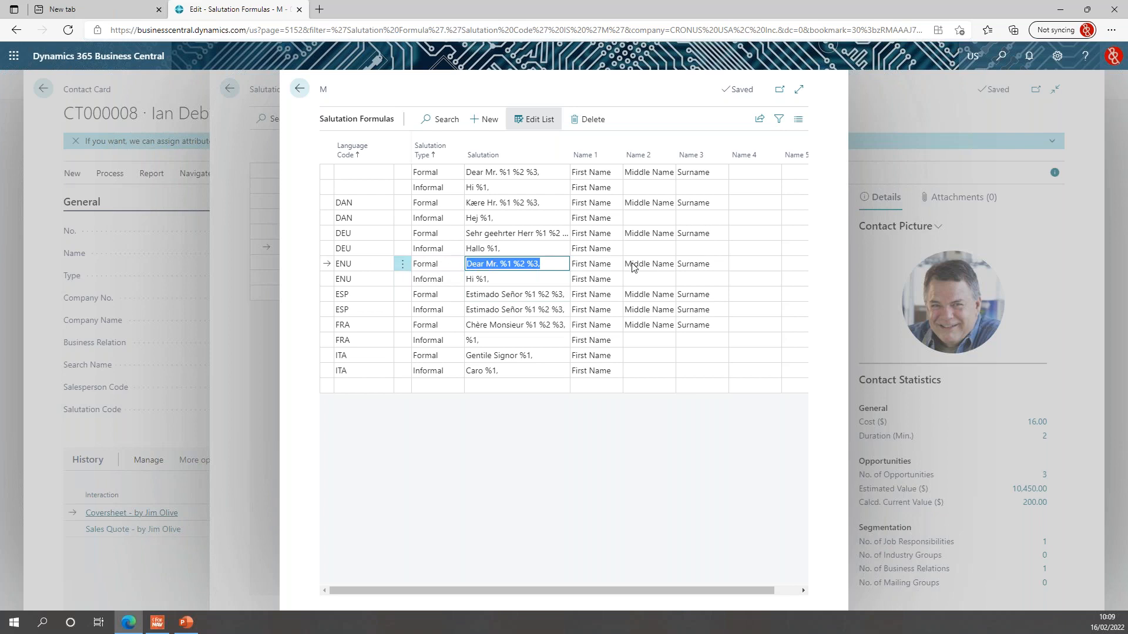
# Replace 'Dear' with 'Hiya' in the ENU formal salutation.
pyautogui.click(481, 264)
pyautogui.press('BackSpace')
pyautogui.press('BackSpace')
pyautogui.press('BackSpace')
pyautogui.press('BackSpace')
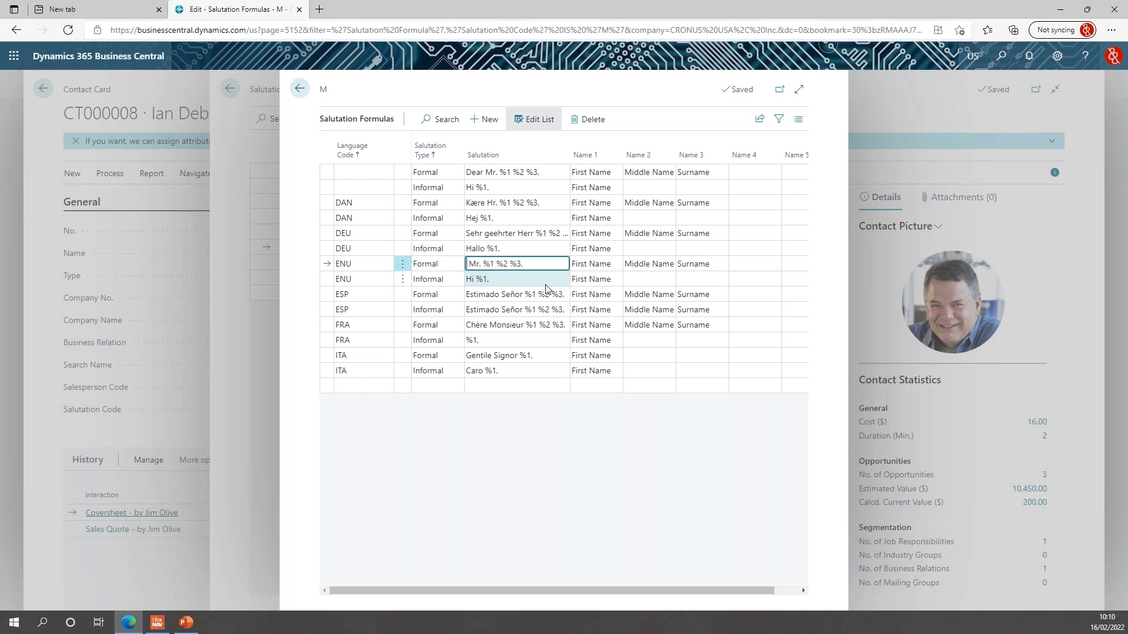
pyautogui.write('Hiya')
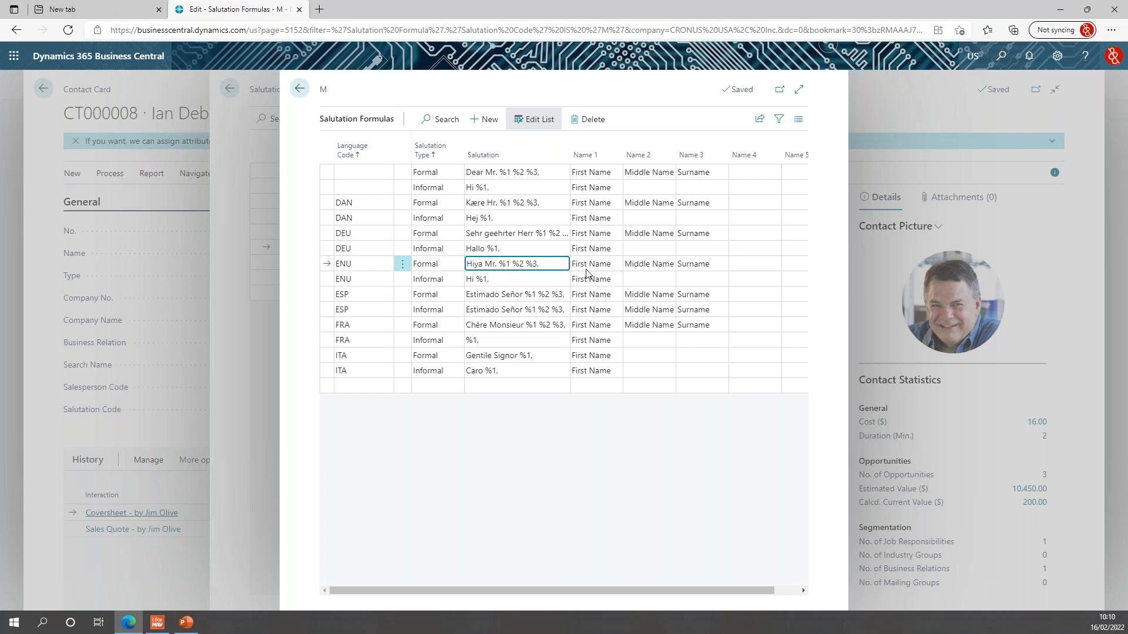
# Set Name 1 to Surname and Name 3 to First Name, then close the formulas.
pyautogui.click(612, 265)
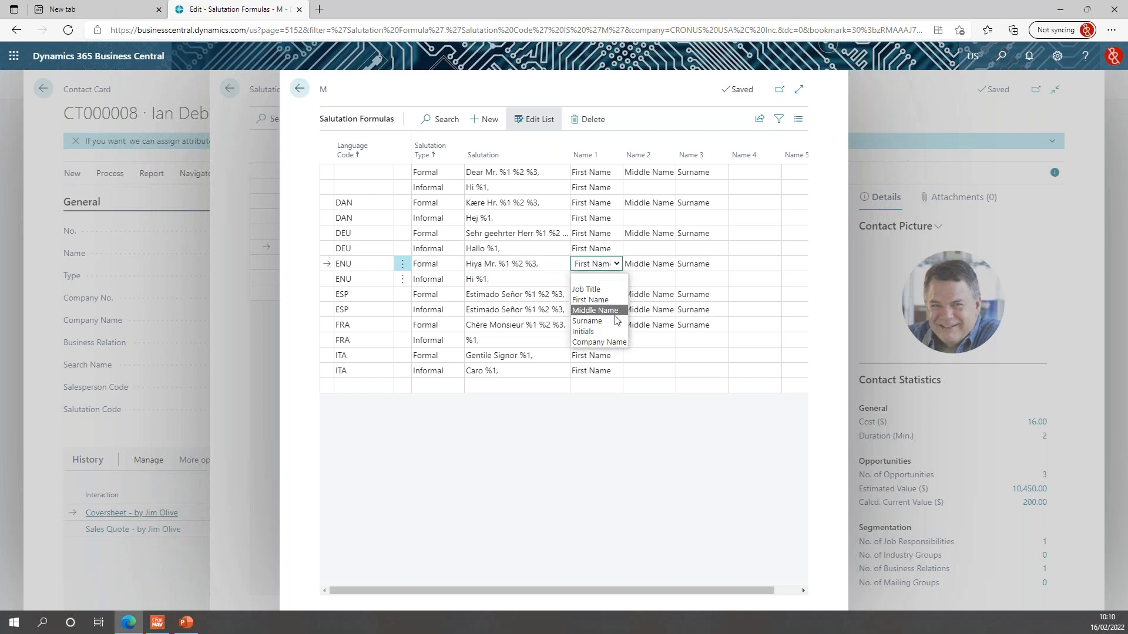
pyautogui.click(590, 321)
pyautogui.click(704, 267)
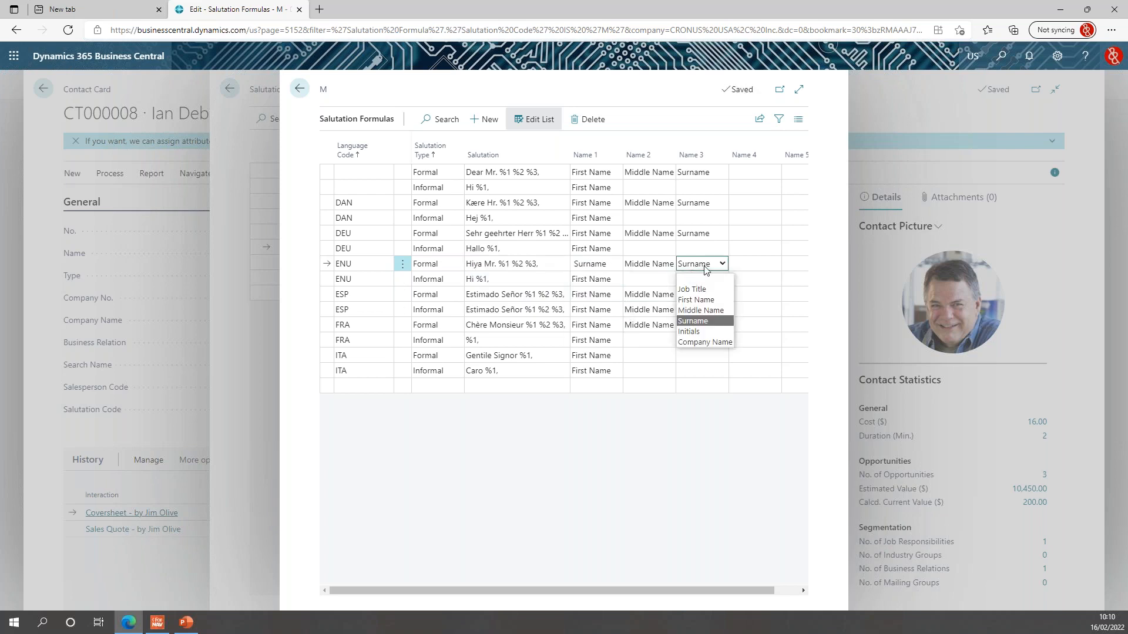
pyautogui.click(718, 298)
pyautogui.click(744, 267)
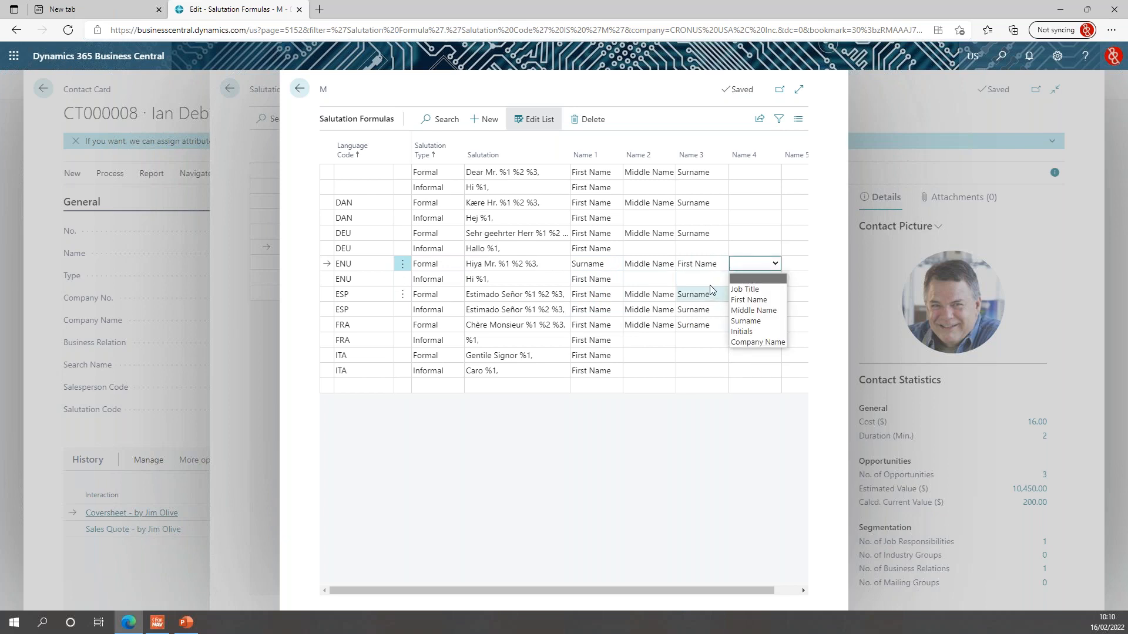
pyautogui.click(745, 276)
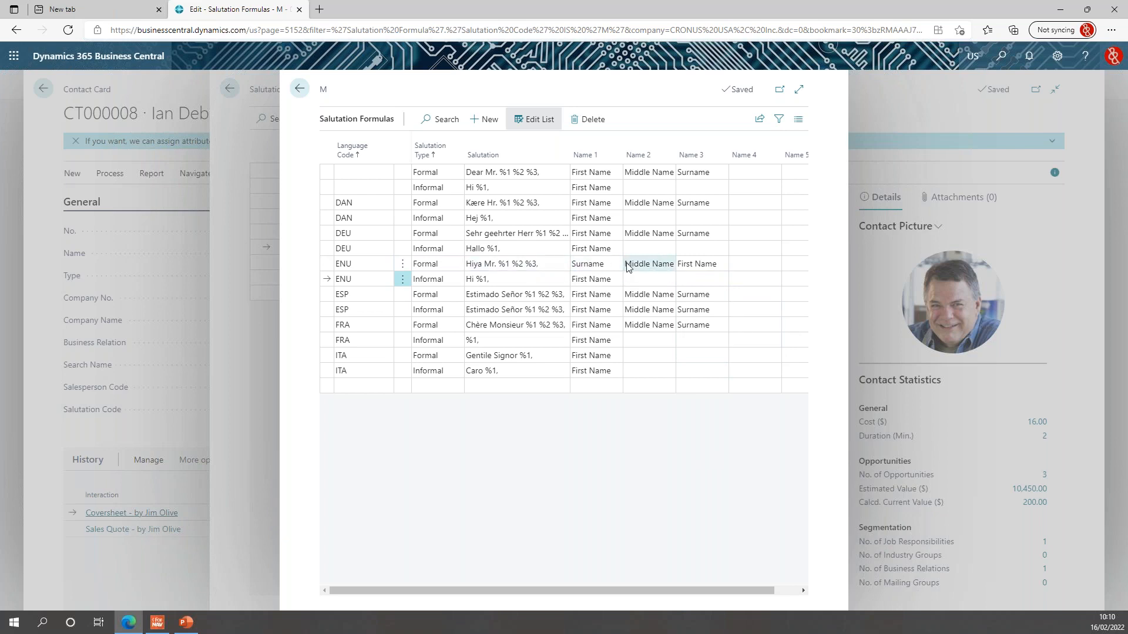
pyautogui.click(719, 263)
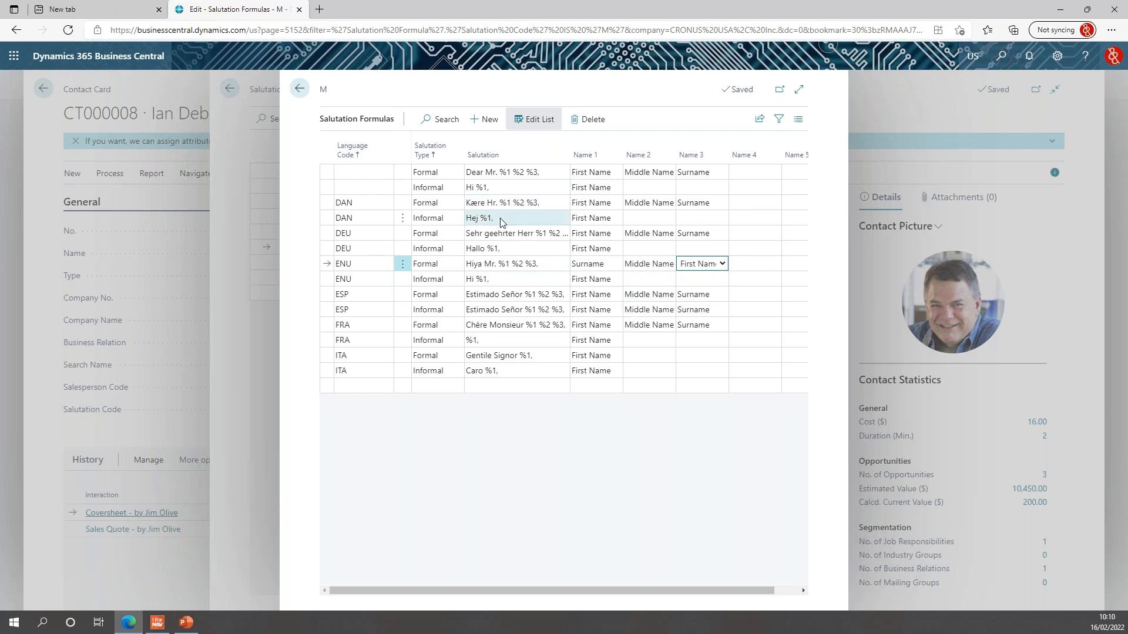
pyautogui.click(300, 88)
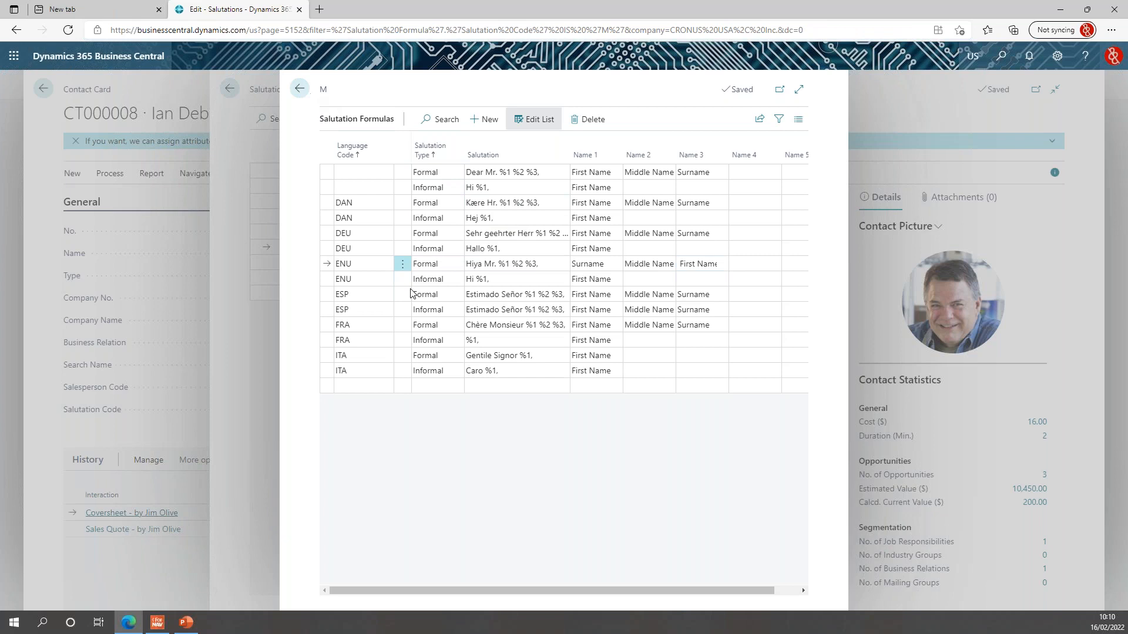
# Return to sales order S-ORD101004 and create its order confirmation email.
pyautogui.click(299, 88)
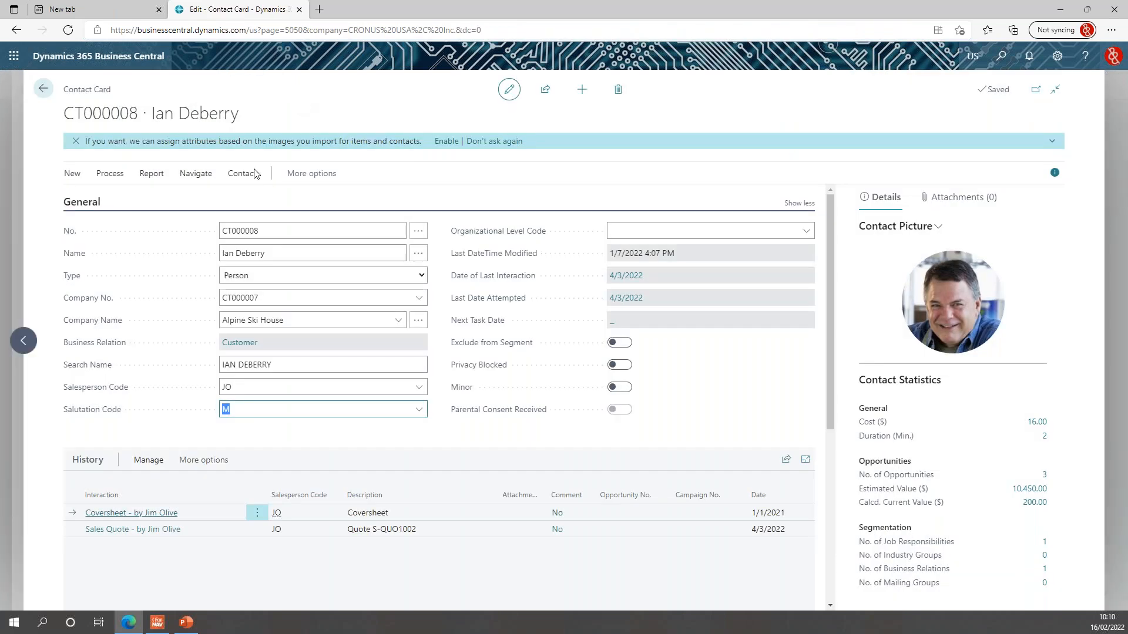
pyautogui.click(42, 89)
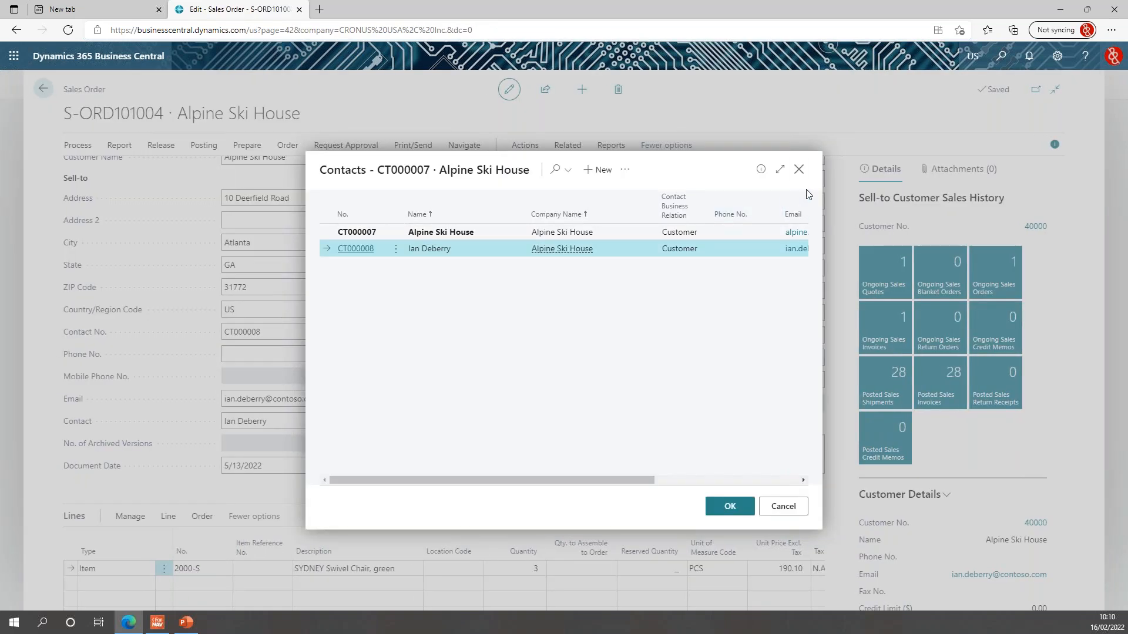
pyautogui.click(798, 169)
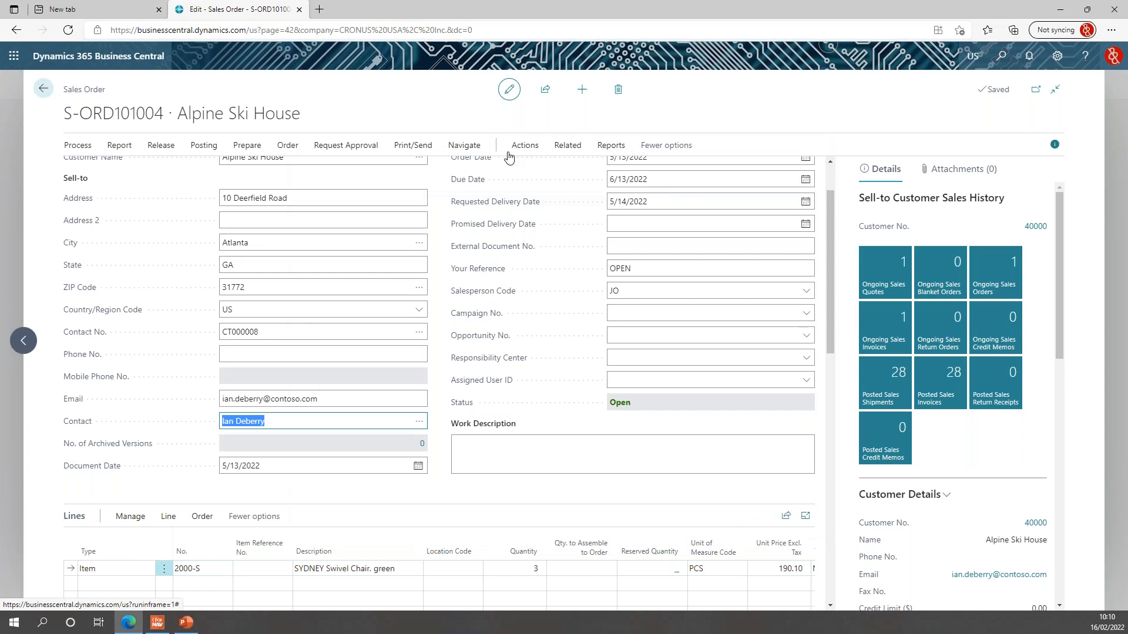
pyautogui.click(413, 145)
pyautogui.click(126, 170)
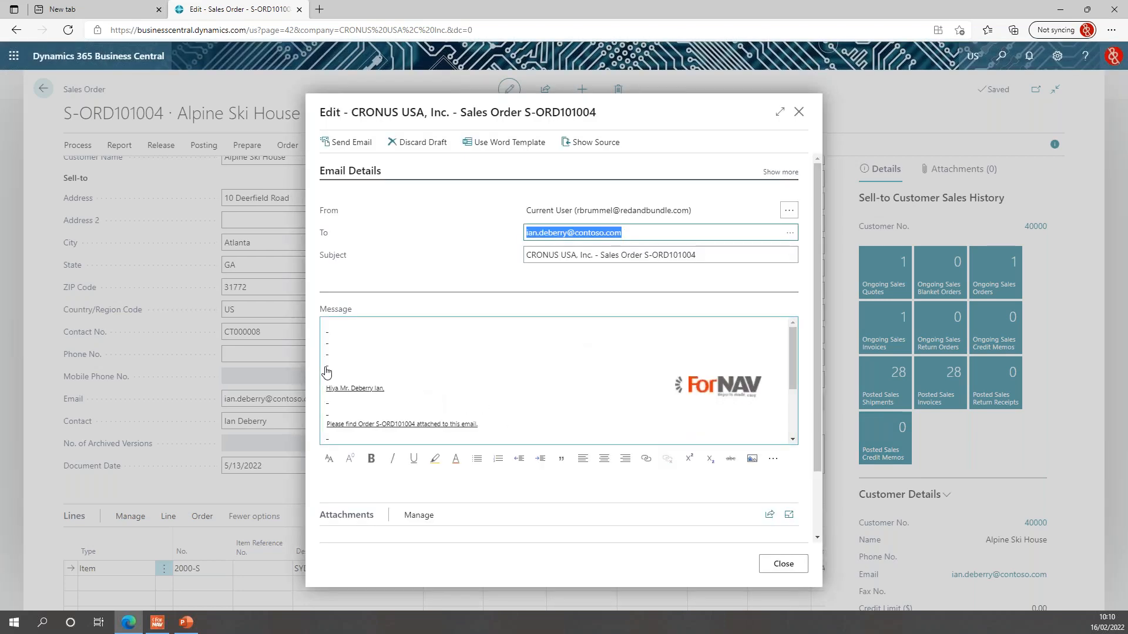
# Zoom and scroll through the email draft to inspect its message.
pyautogui.hotkey('ctrl', '+')
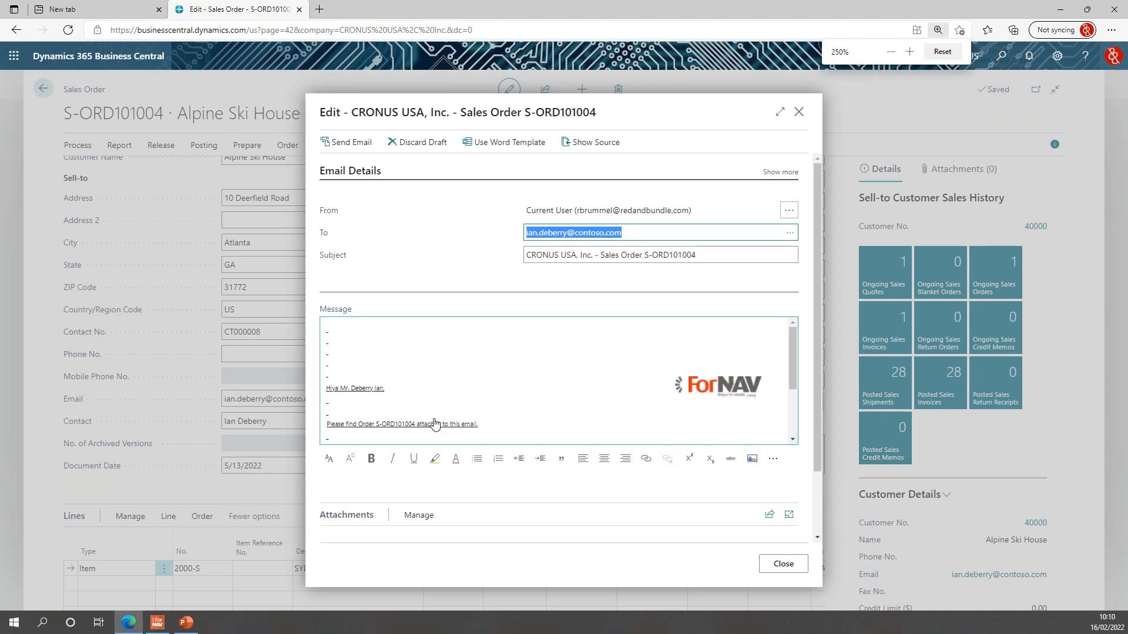
pyautogui.hotkey('ctrl', '+')
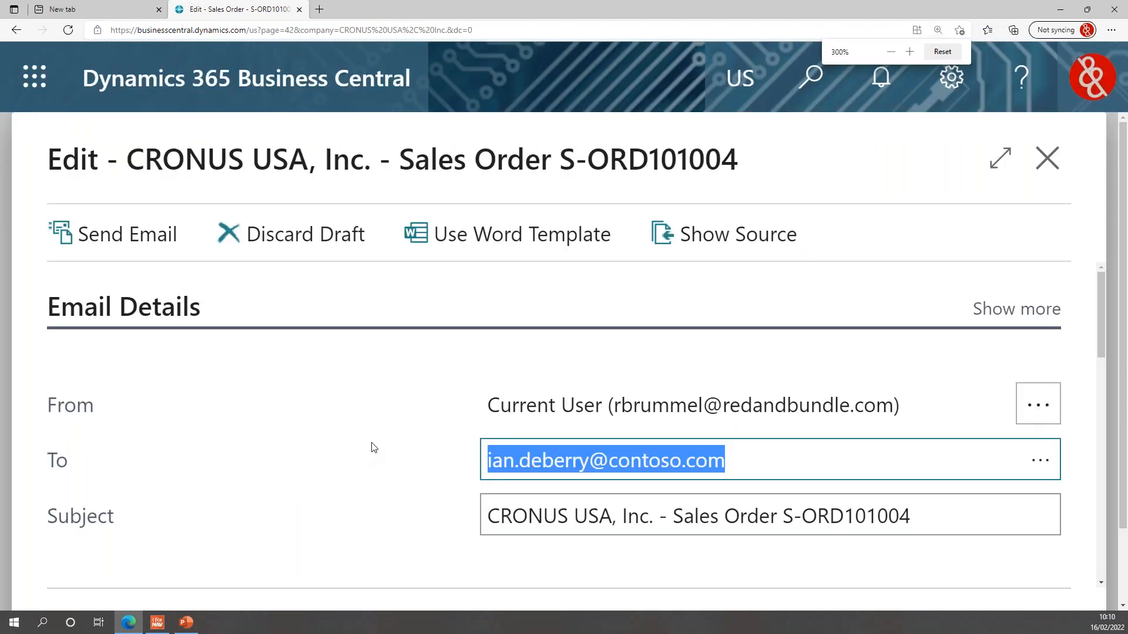
pyautogui.hotkey('ctrl', '-')
pyautogui.hotkey('ctrl', '-')
pyautogui.hotkey('ctrl', '-')
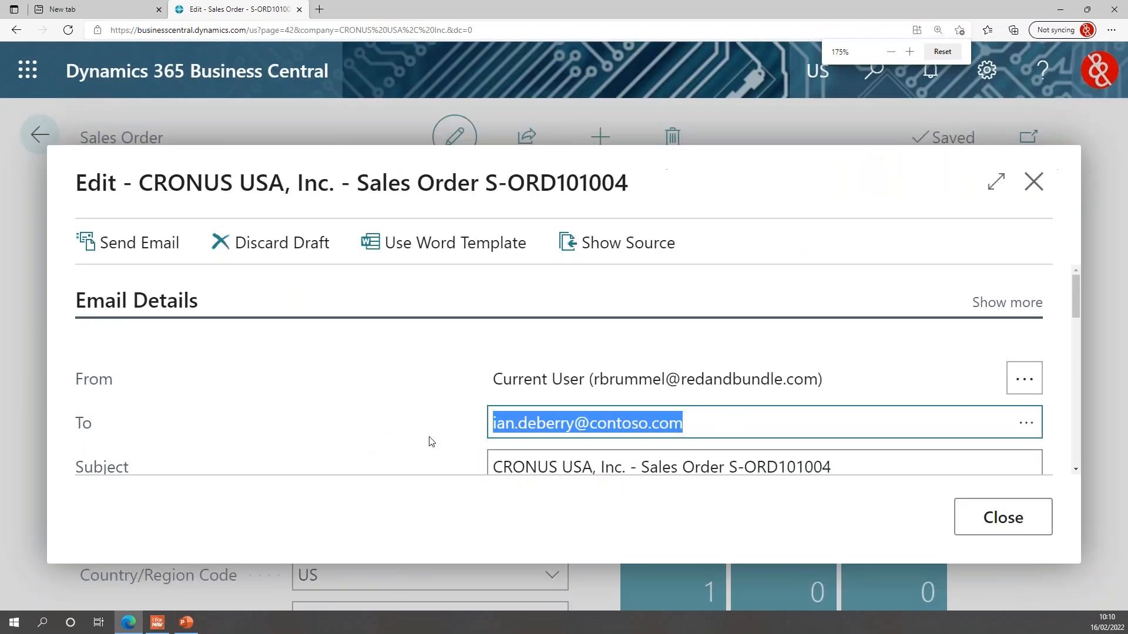
pyautogui.scroll(-2, 446, 410)
pyautogui.scroll(-3, 803, 371)
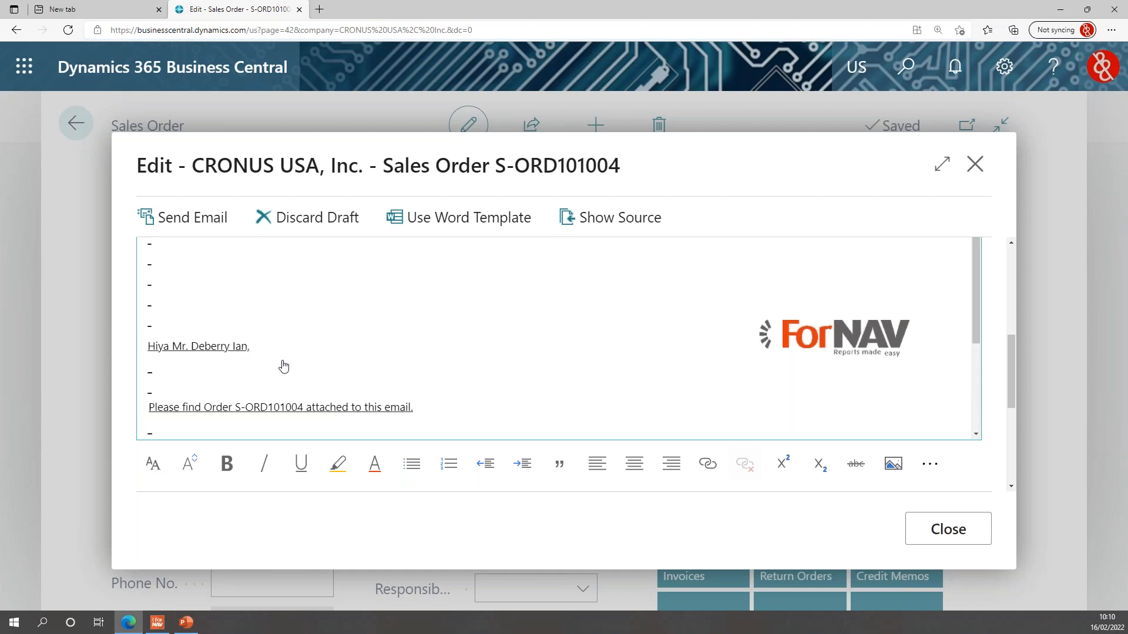
pyautogui.hotkey('ctrl', '-')
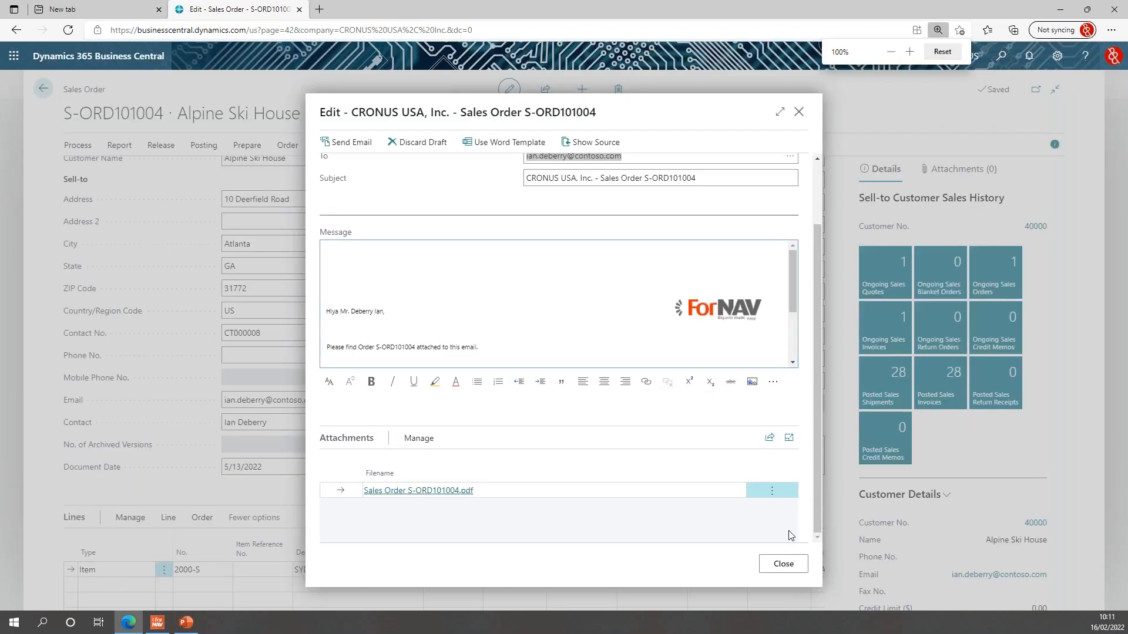
# Close the email without sending it and go back to the Sales Orders list.
pyautogui.click(792, 566)
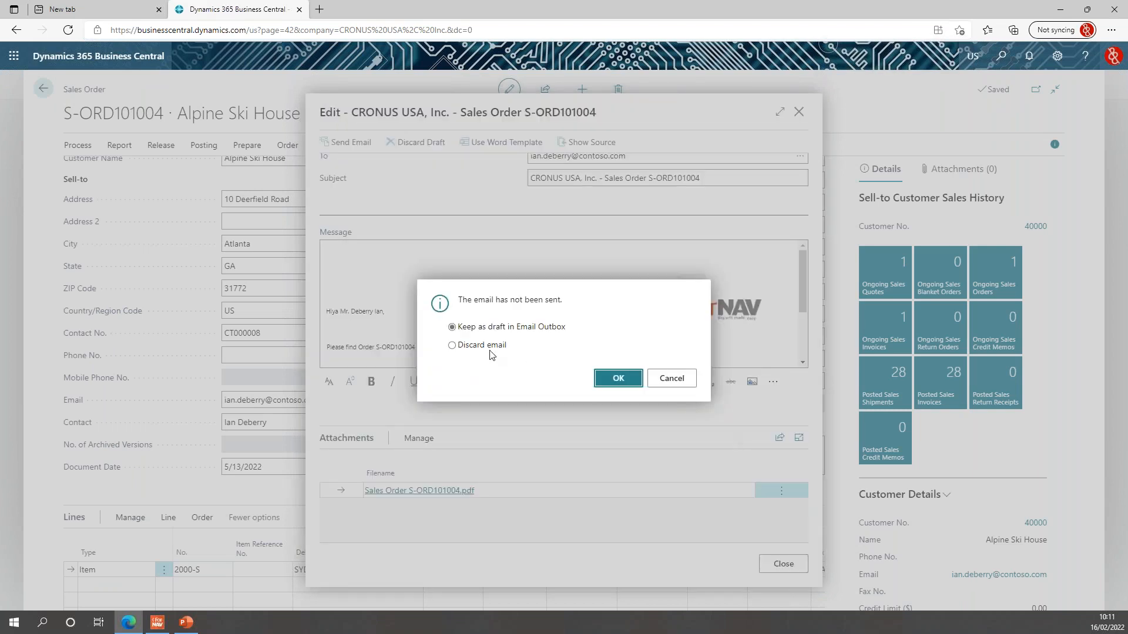
pyautogui.click(617, 378)
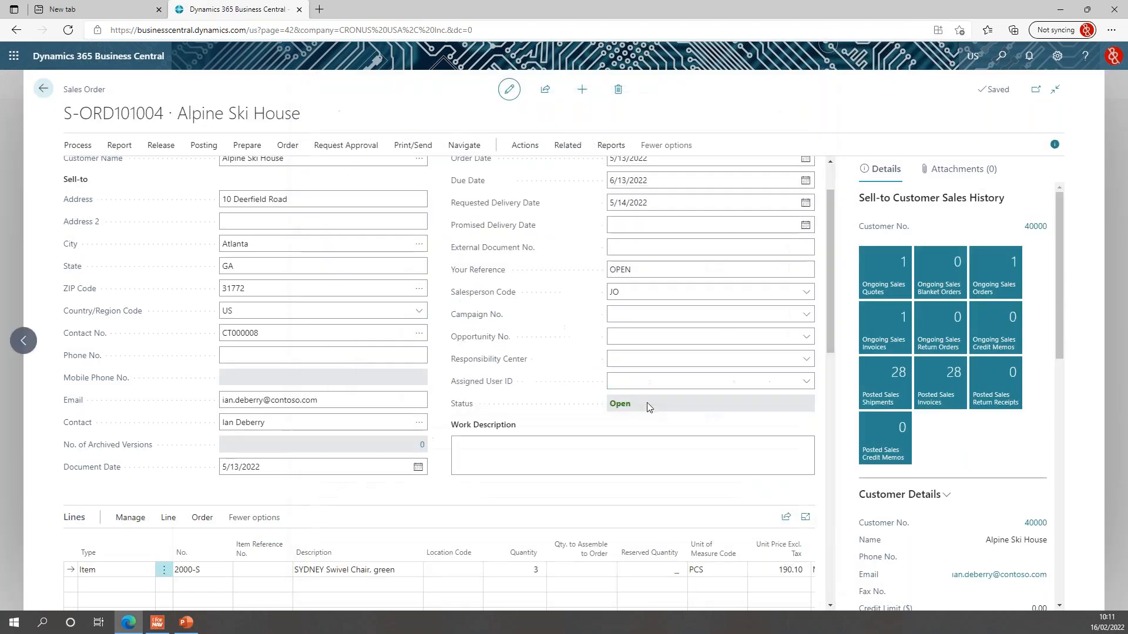
pyautogui.click(522, 503)
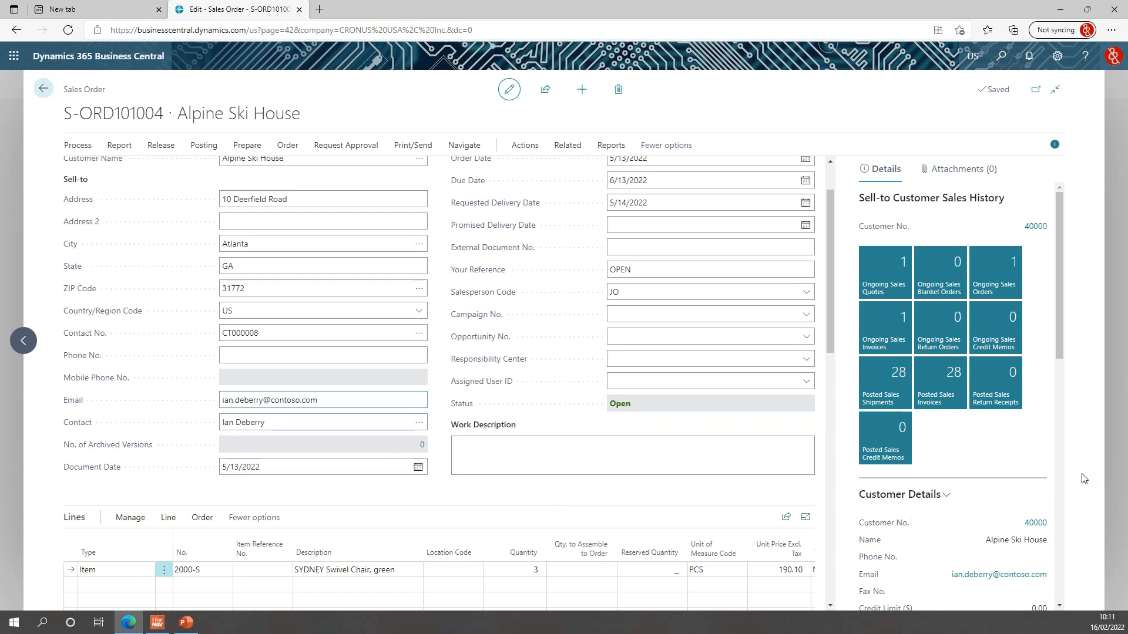
pyautogui.click(177, 628)
pyautogui.click(499, 511)
pyautogui.click(44, 89)
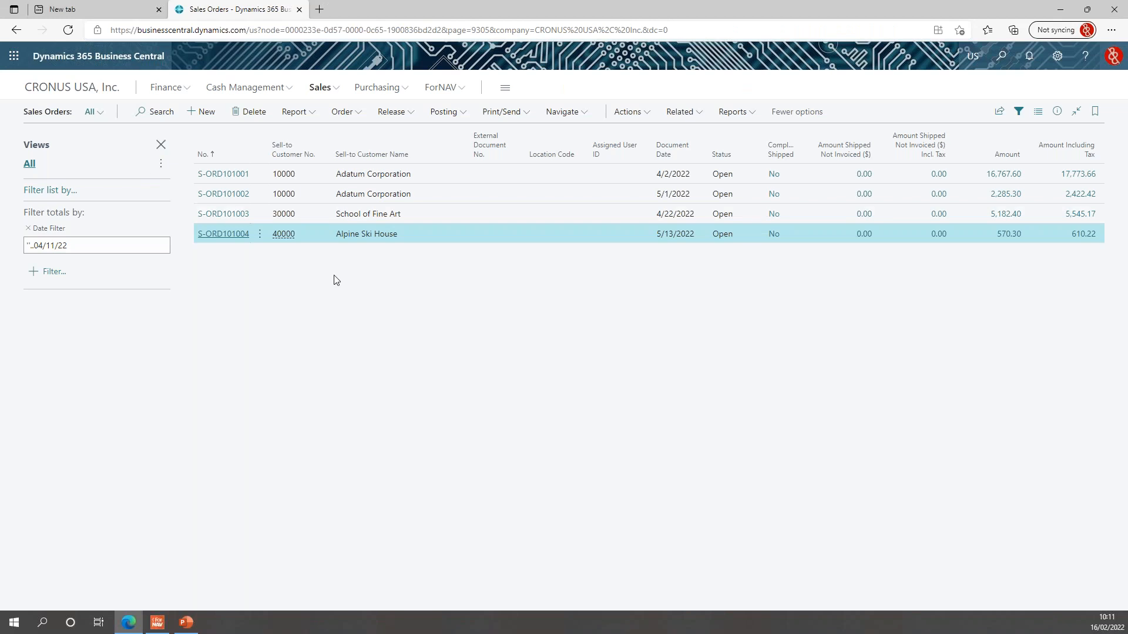
# From ForNAV Standard Reports, open the Order report's e-mail body layout in the designer.
pyautogui.click(450, 92)
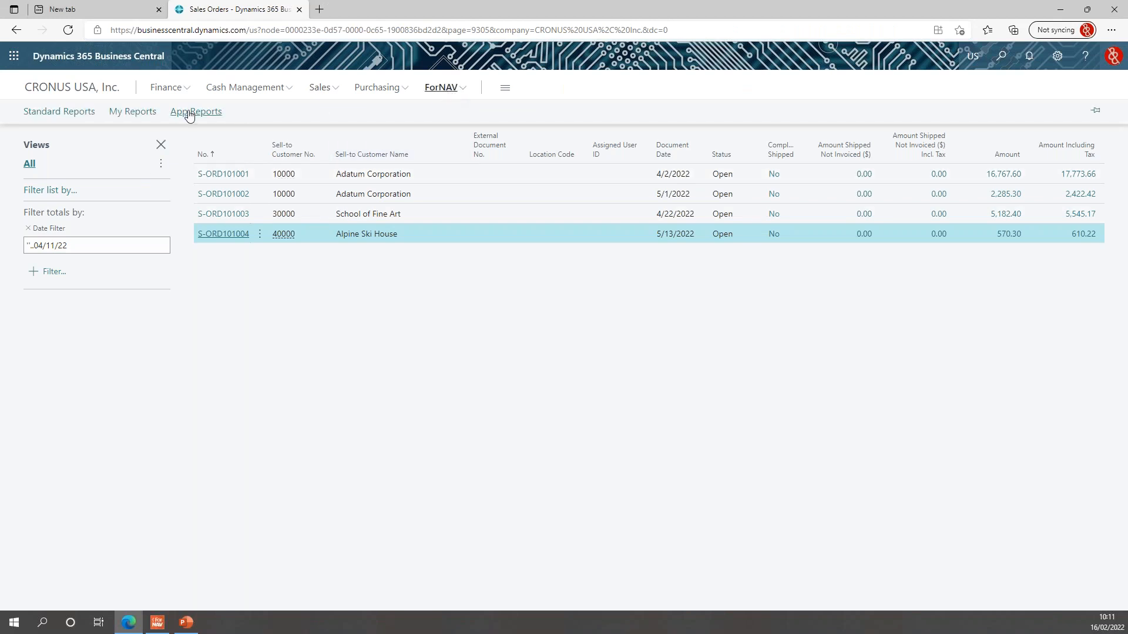
pyautogui.click(75, 112)
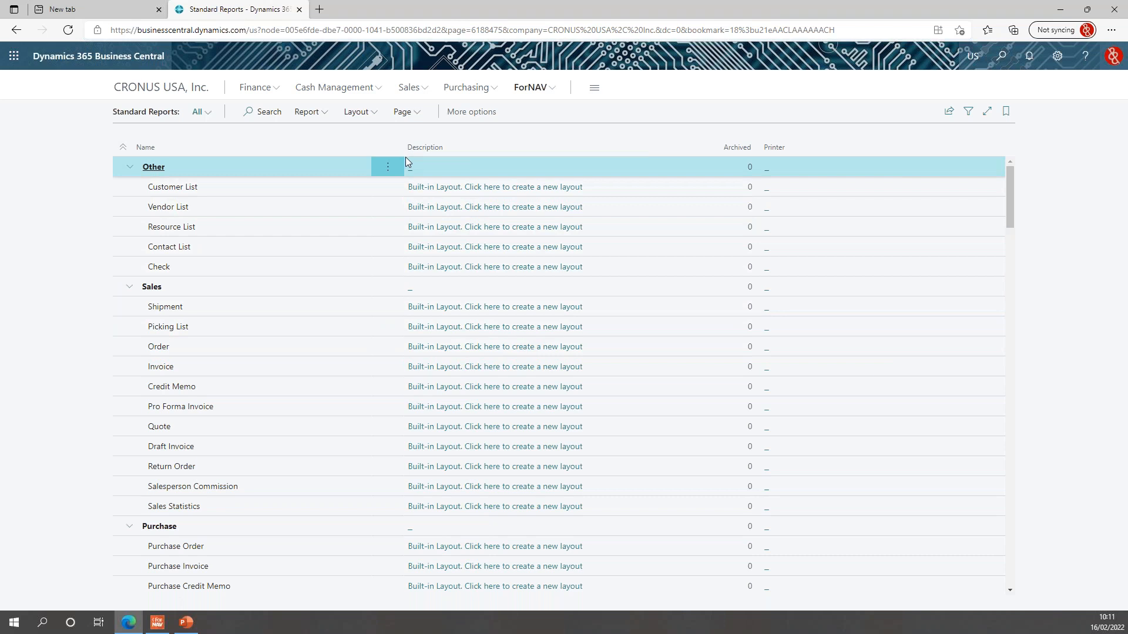
pyautogui.click(247, 347)
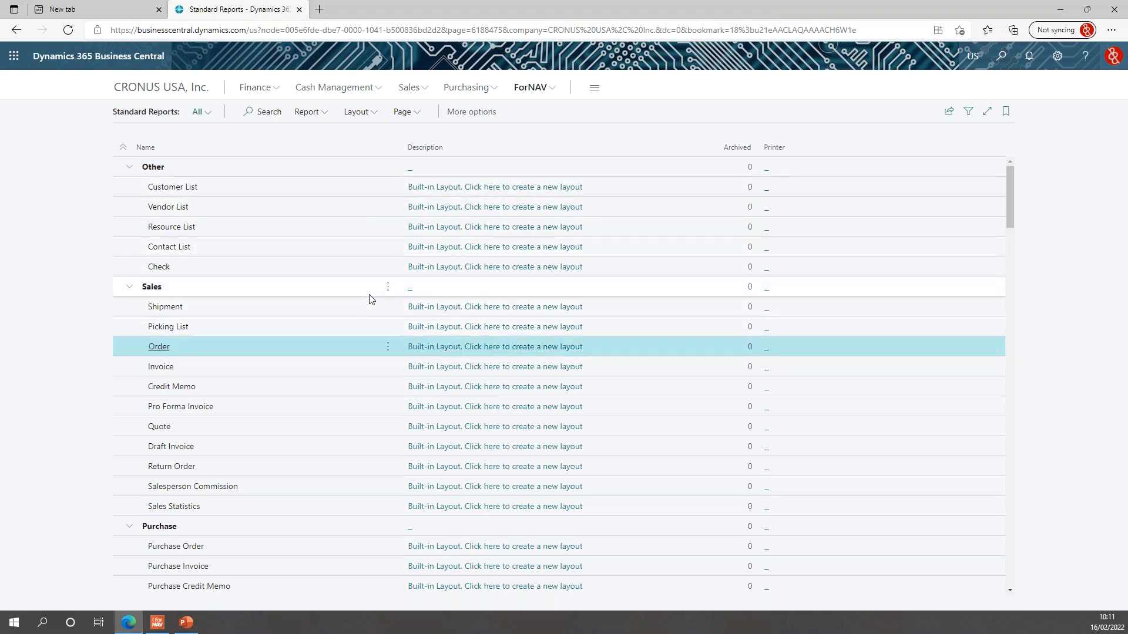
pyautogui.scroll(-1, 368, 297)
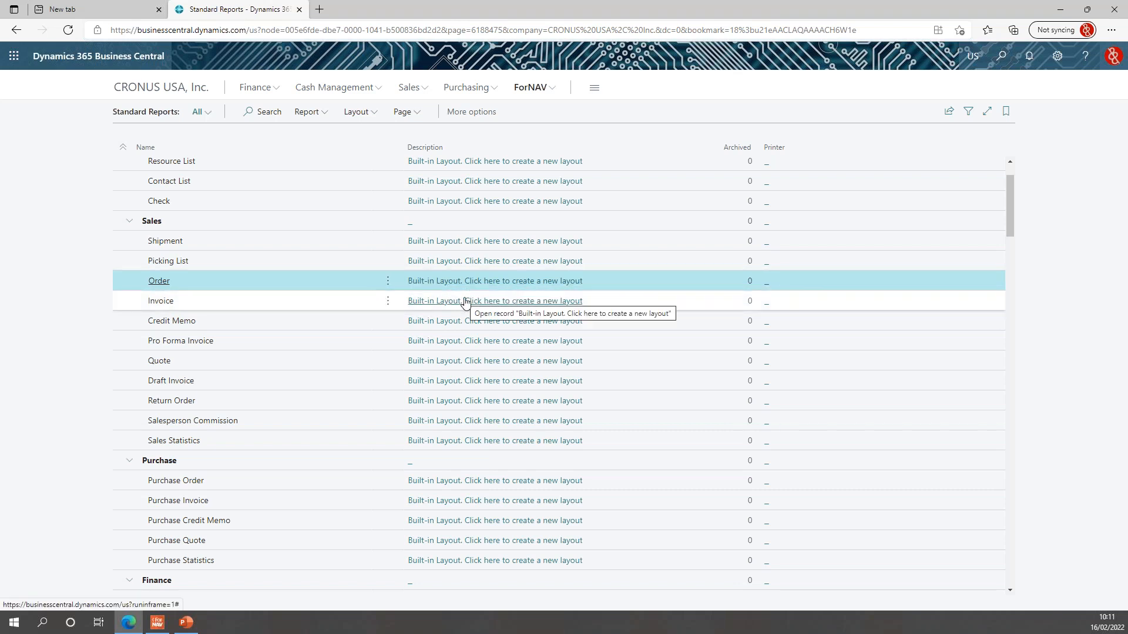
pyautogui.click(358, 112)
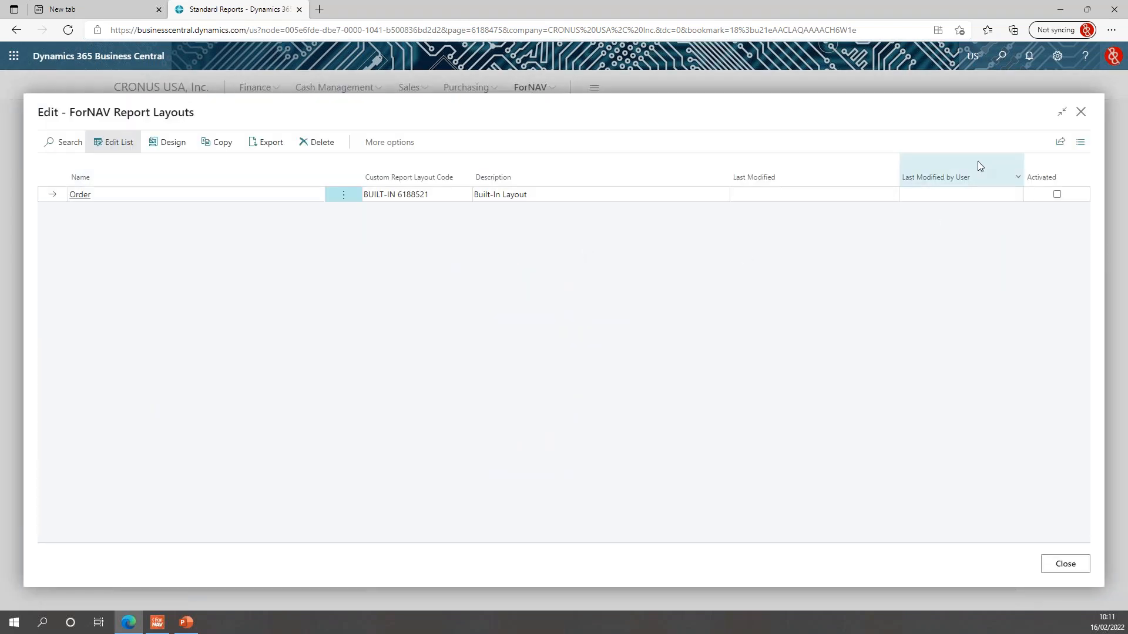
pyautogui.click(1080, 113)
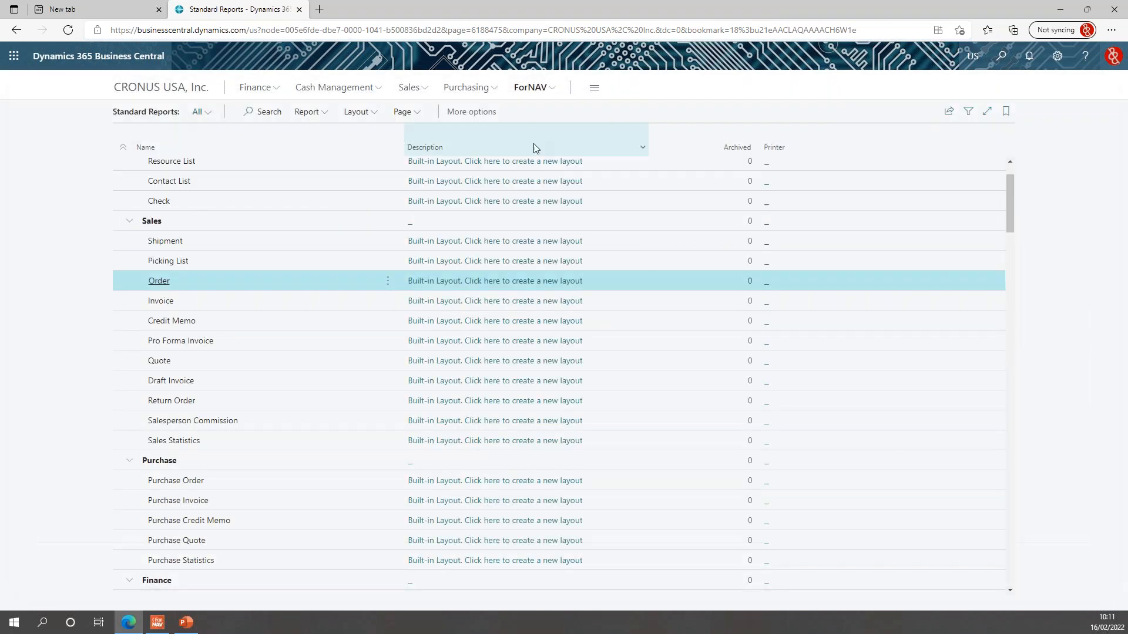
pyautogui.click(366, 117)
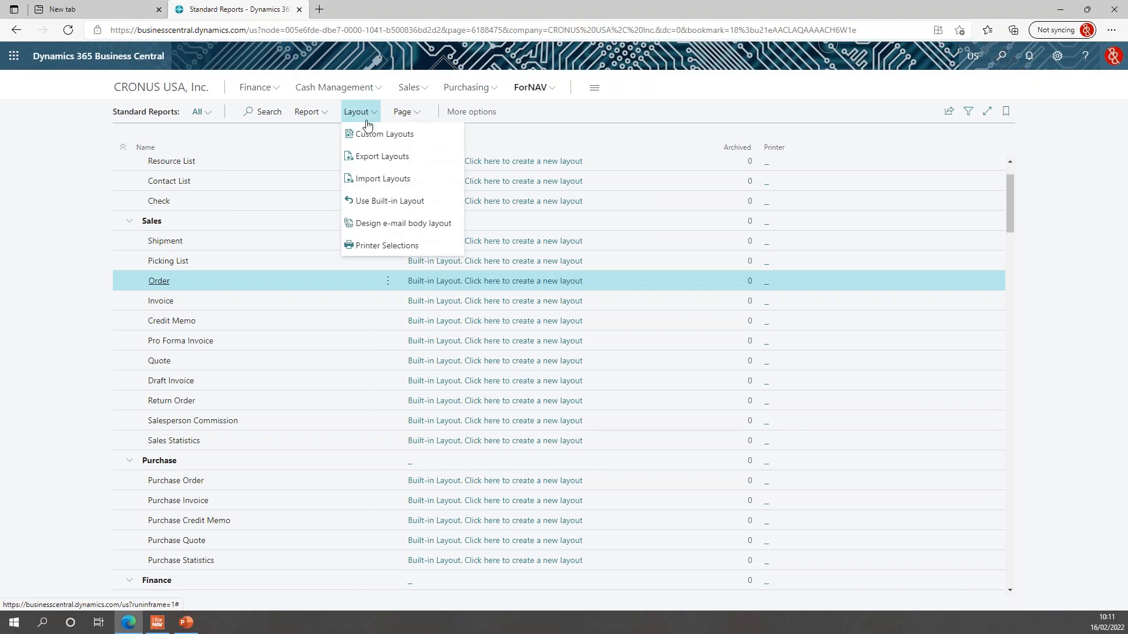
pyautogui.click(435, 228)
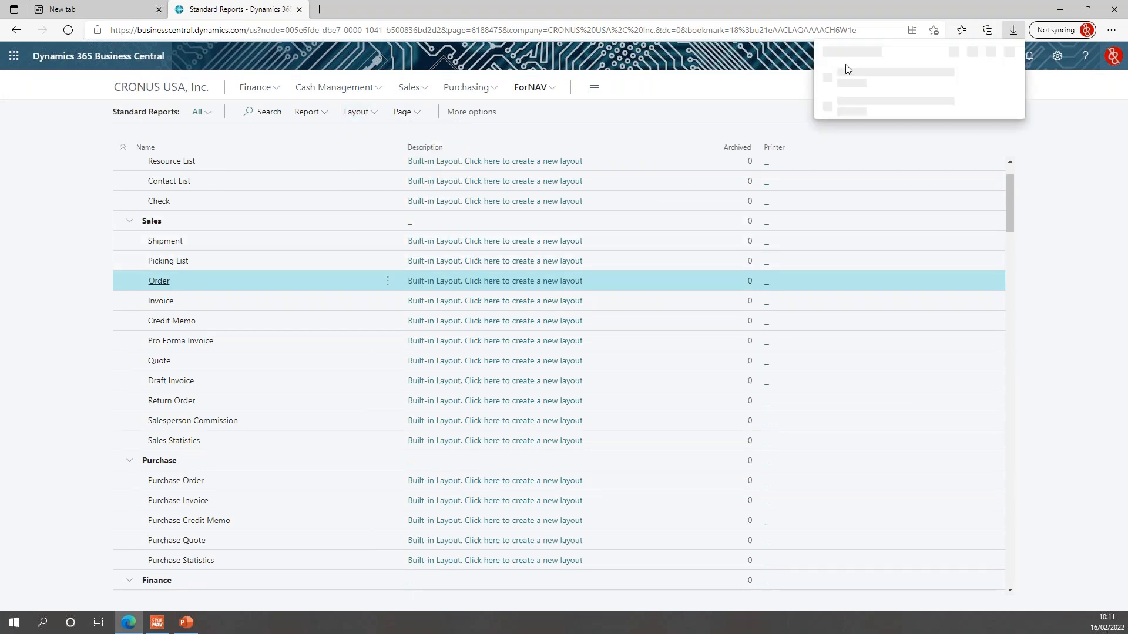
pyautogui.click(860, 84)
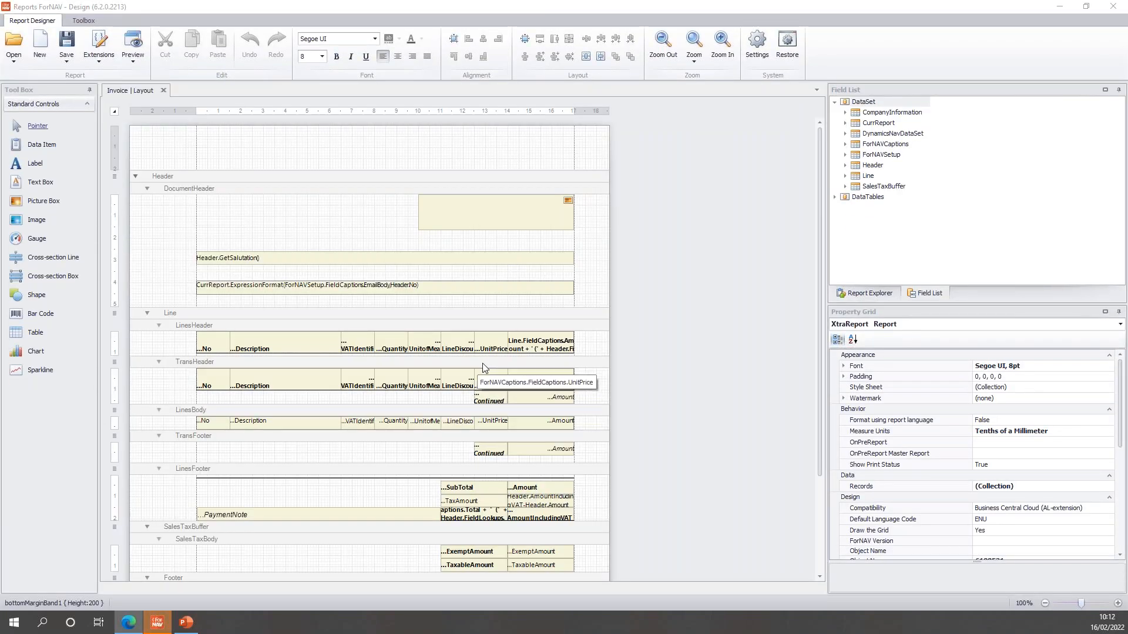
pyautogui.scroll(2, 488, 364)
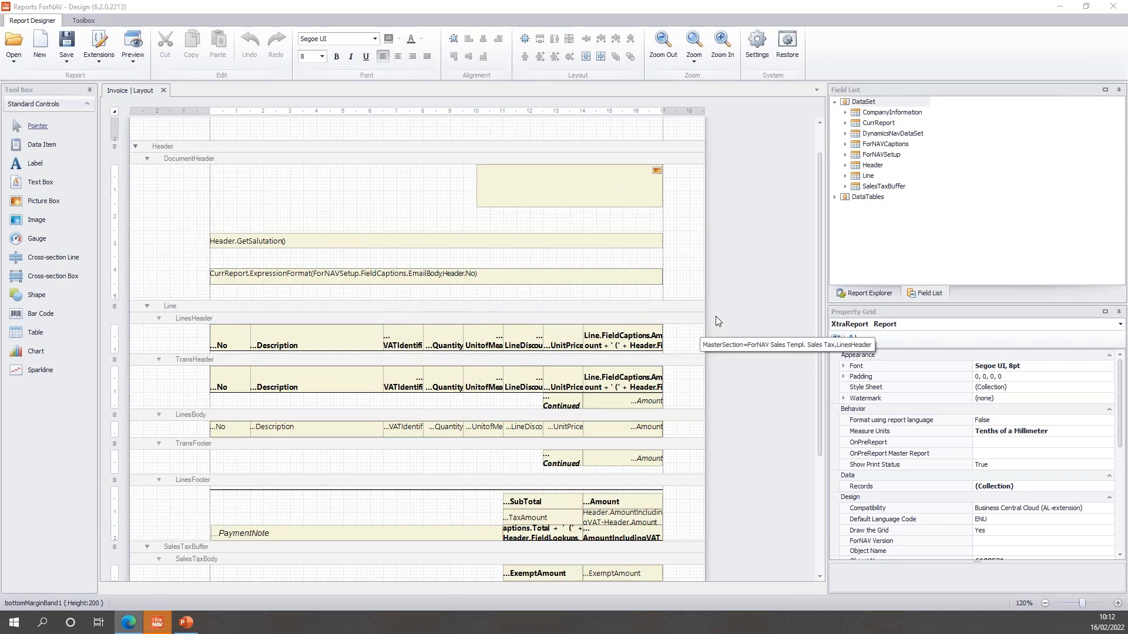
pyautogui.scroll(1, 716, 316)
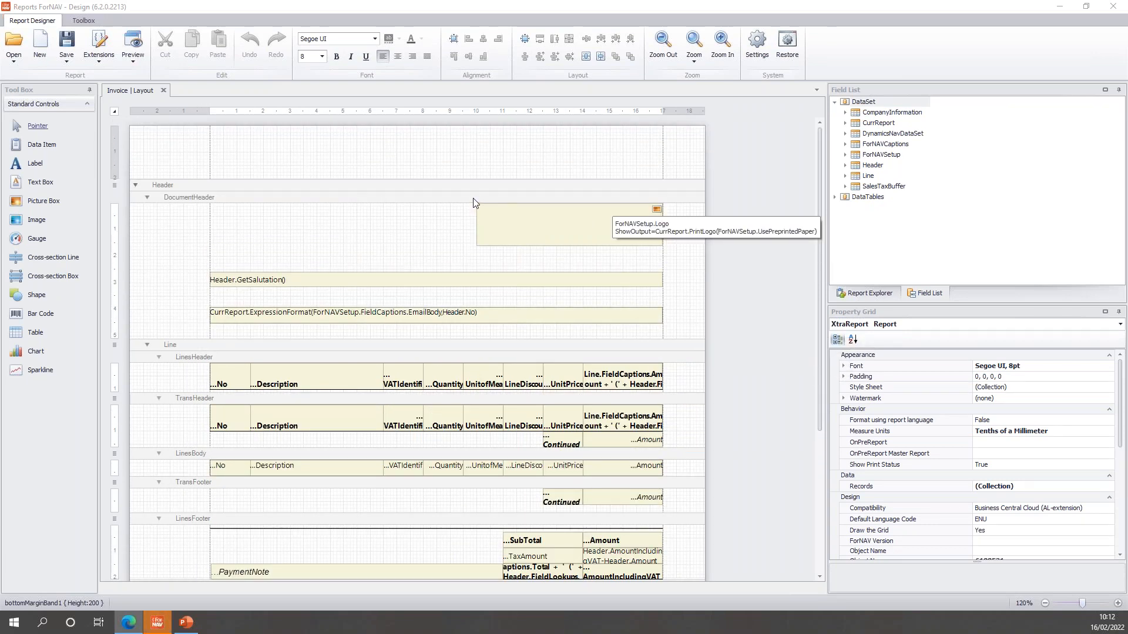
pyautogui.click(230, 205)
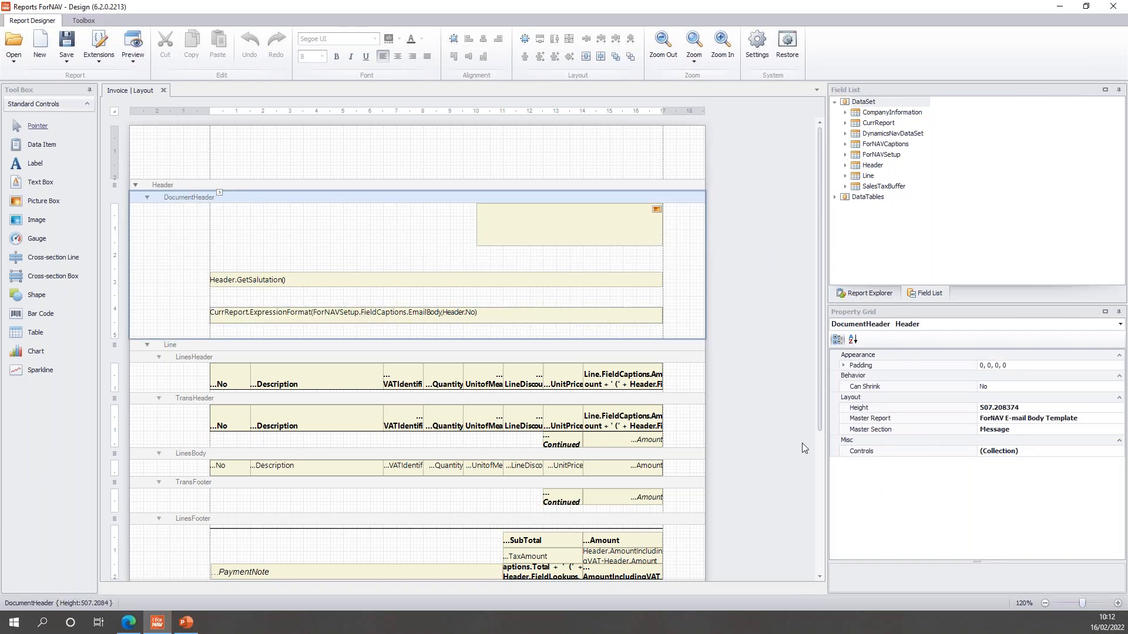
pyautogui.click(471, 363)
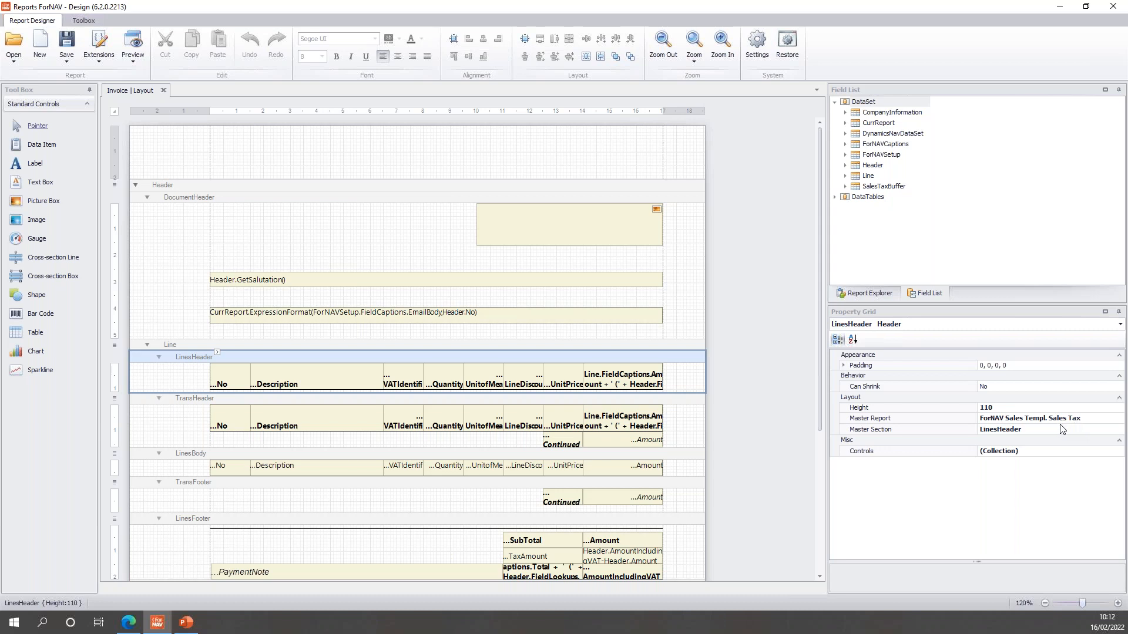
pyautogui.click(763, 345)
pyautogui.click(524, 214)
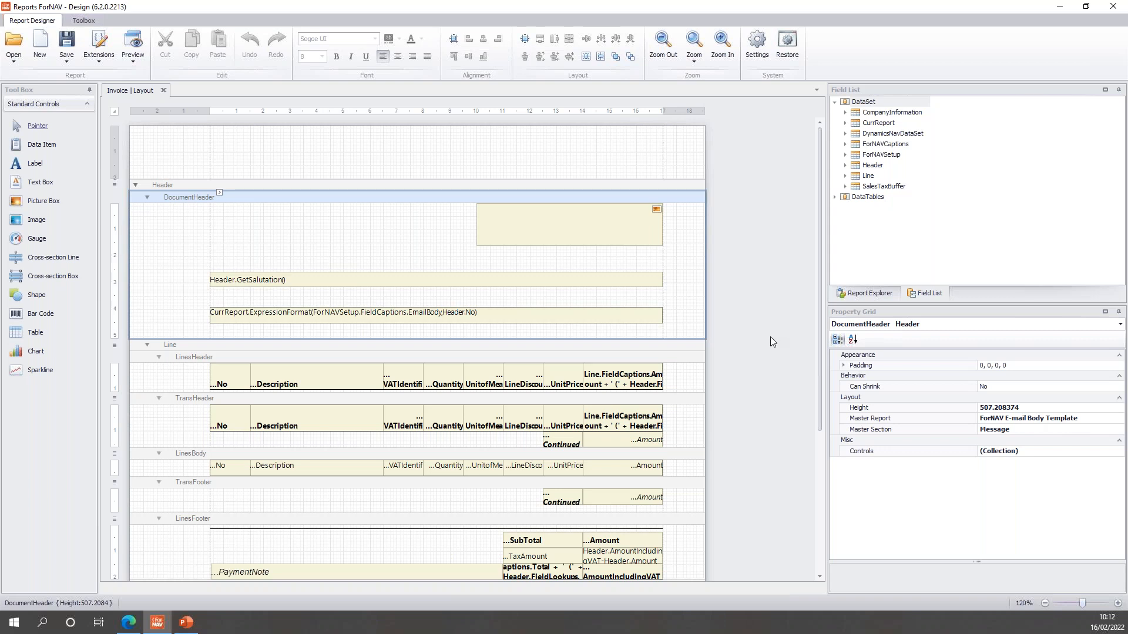
pyautogui.scroll(-1, 749, 327)
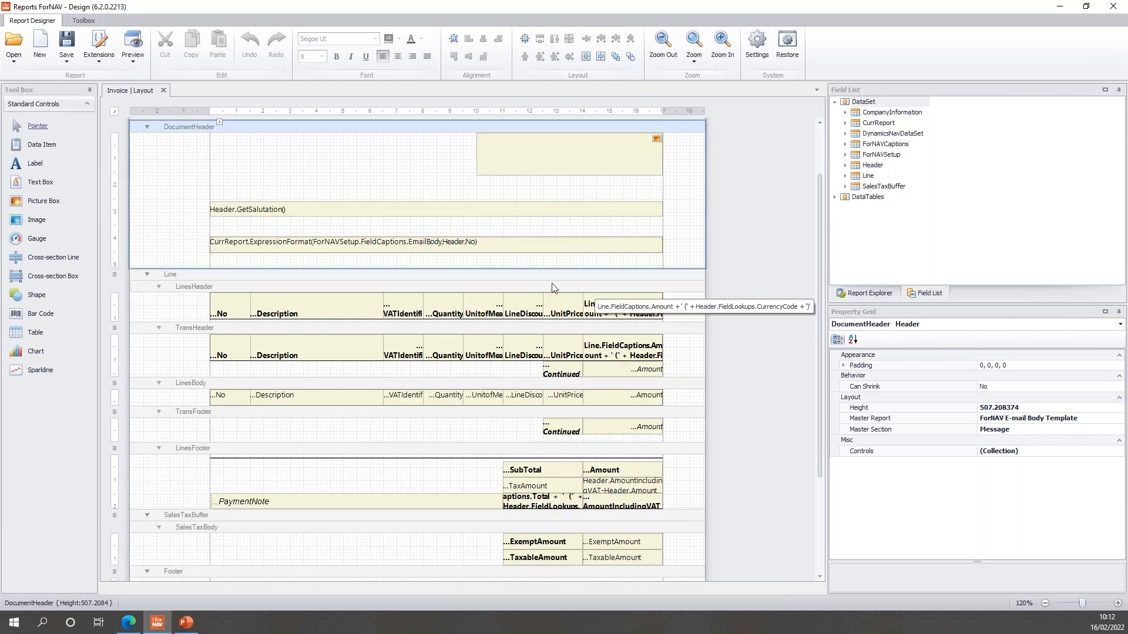
pyautogui.click(551, 277)
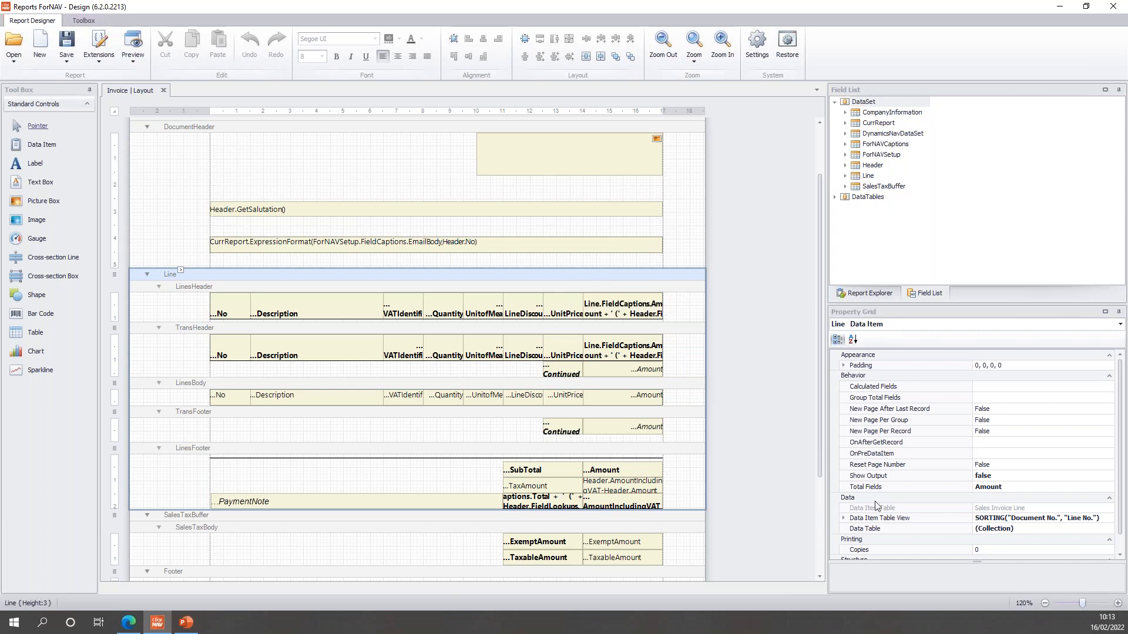
pyautogui.click(1012, 477)
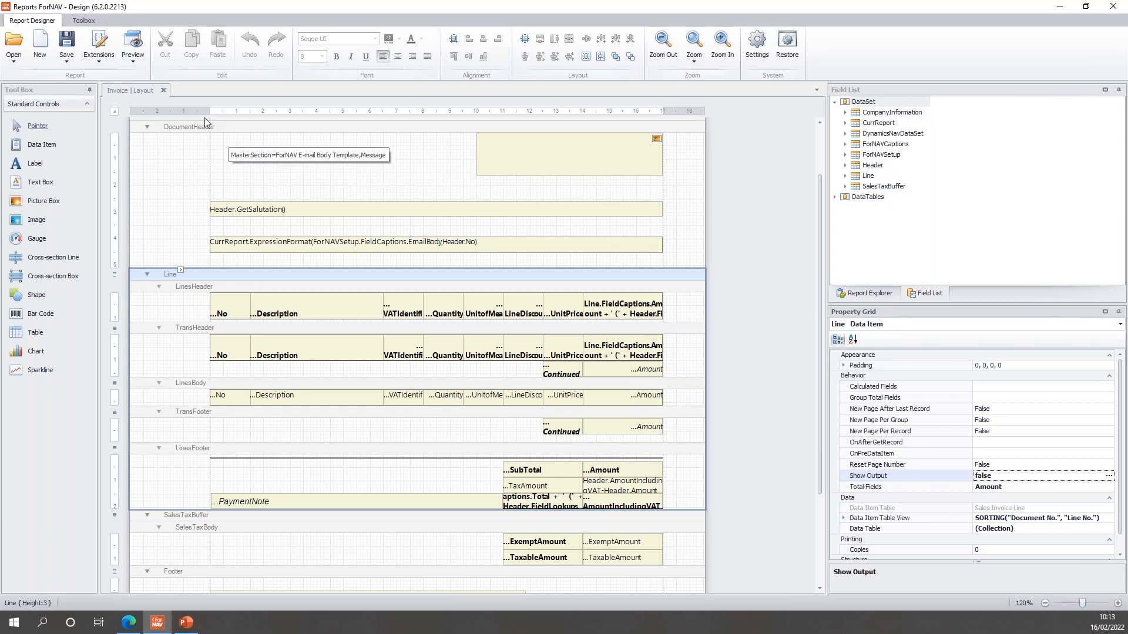
pyautogui.click(756, 280)
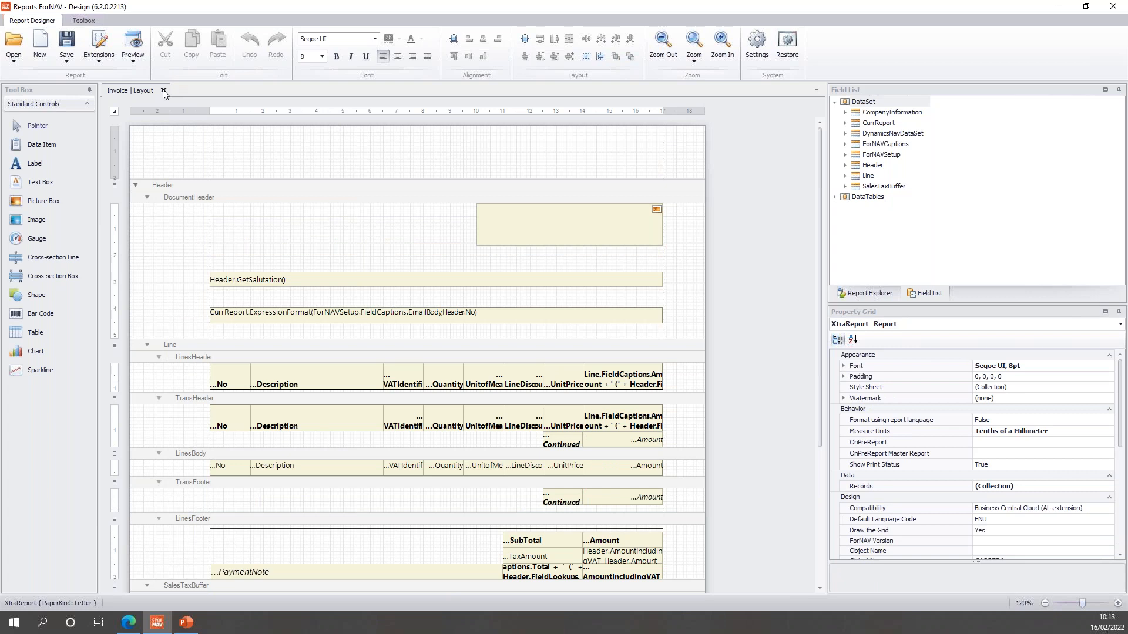
# Close the Invoice layout and open a new E-mail Body Template layout in ForNAV Designer.
pyautogui.click(163, 92)
pyautogui.click(129, 623)
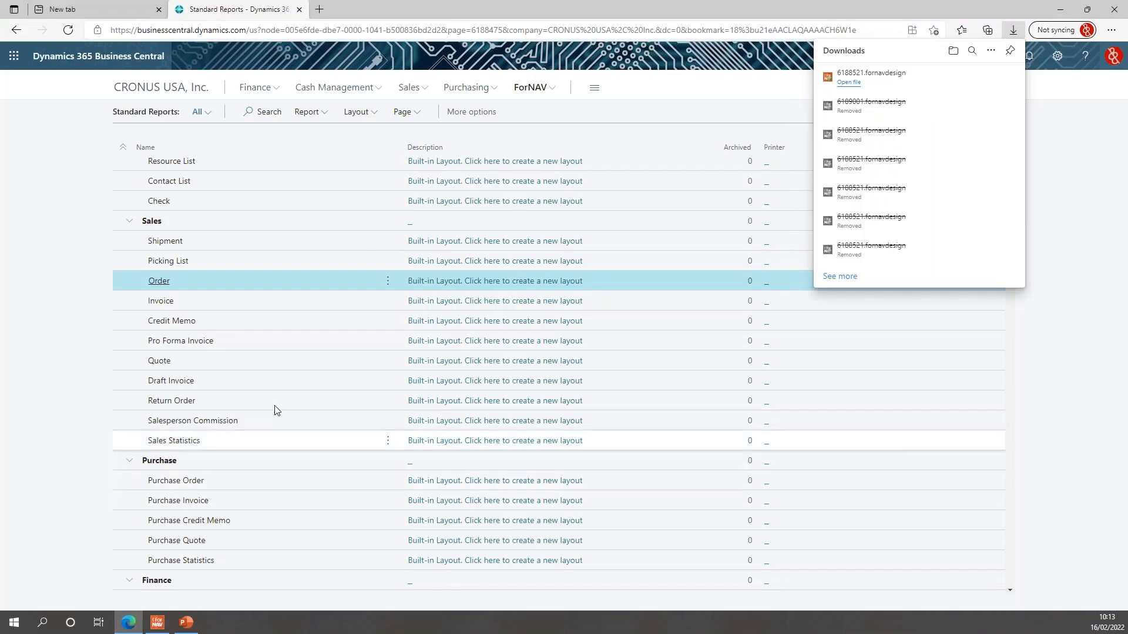
pyautogui.scroll(-3, 282, 382)
pyautogui.scroll(-7, 282, 382)
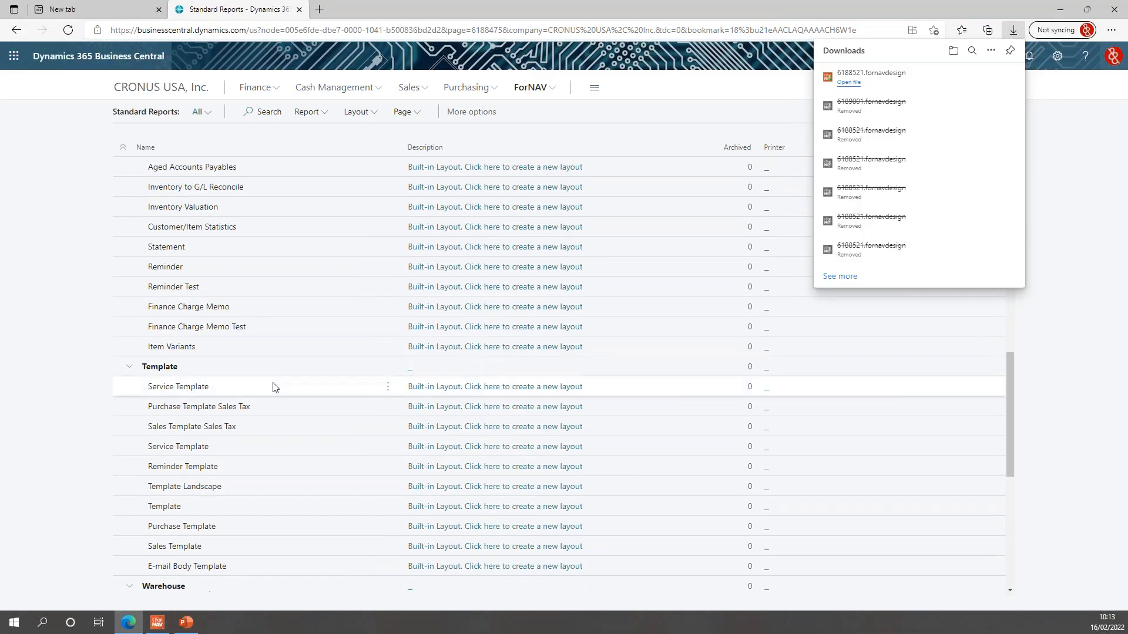
pyautogui.click(269, 568)
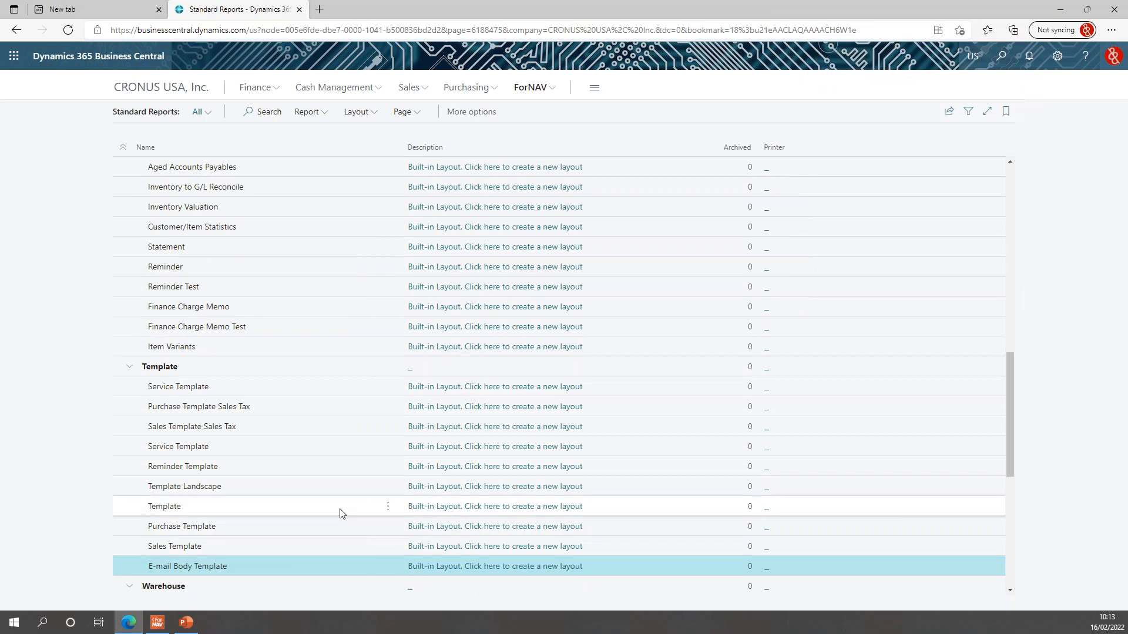
pyautogui.scroll(-1, 340, 513)
pyautogui.click(563, 575)
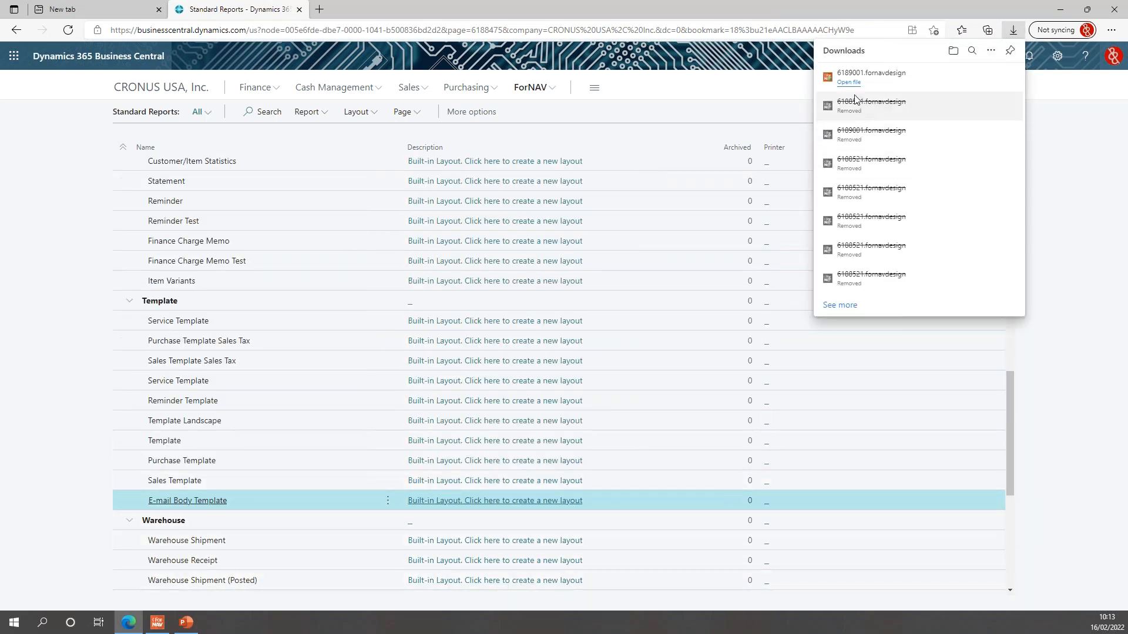
pyautogui.click(850, 87)
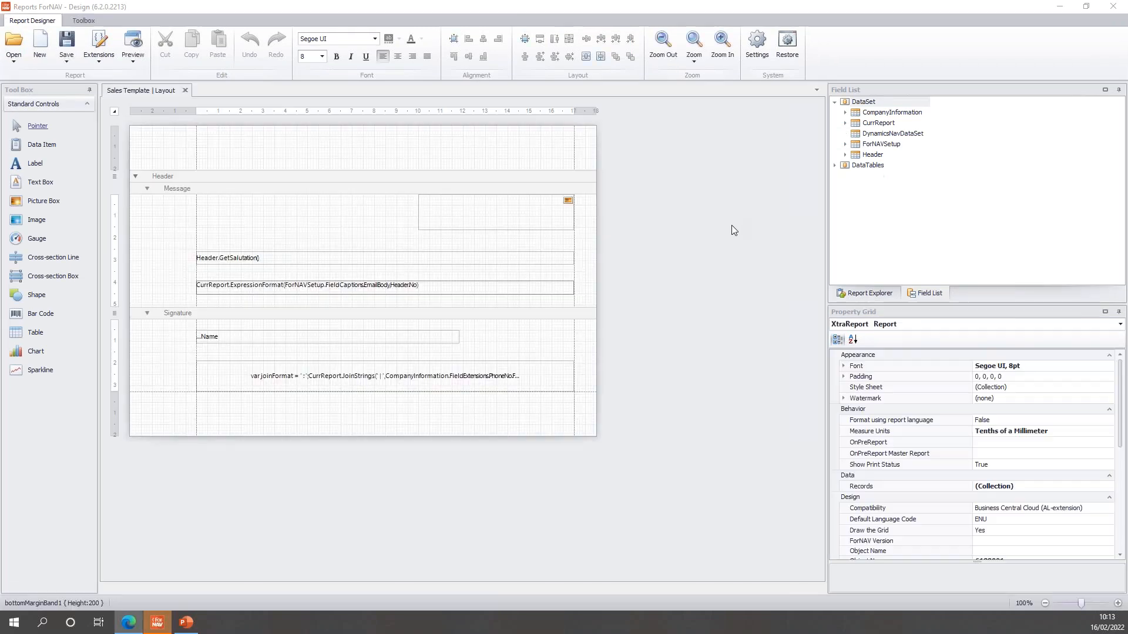
# Make the Message band taller and delete the order-number EmailText table.
pyautogui.scroll(5, 676, 329)
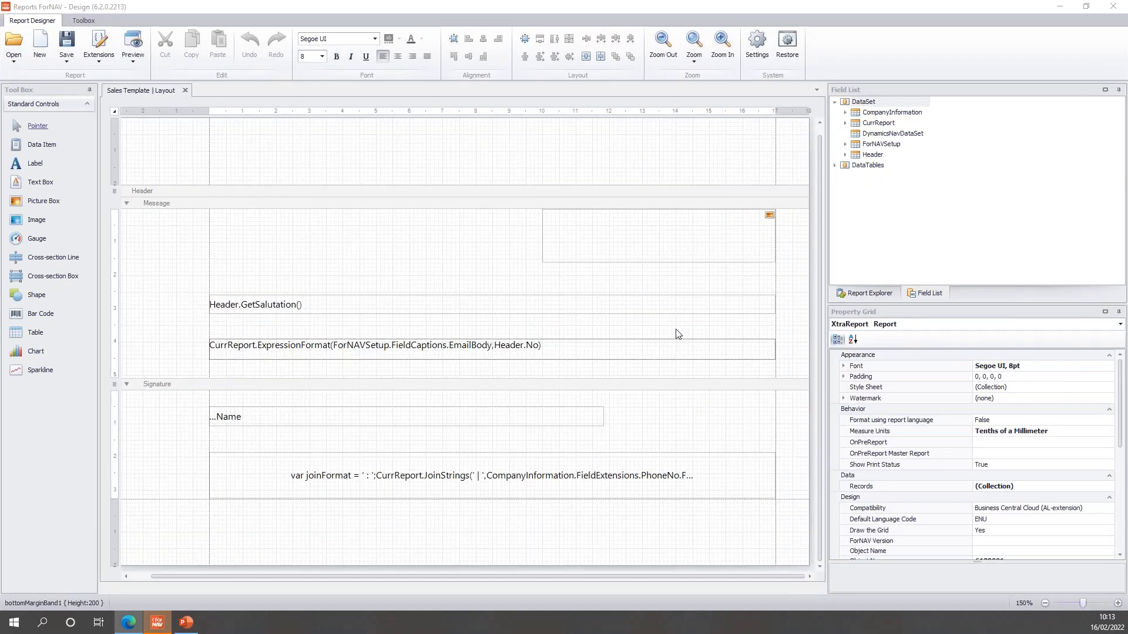
pyautogui.scroll(-1, 675, 334)
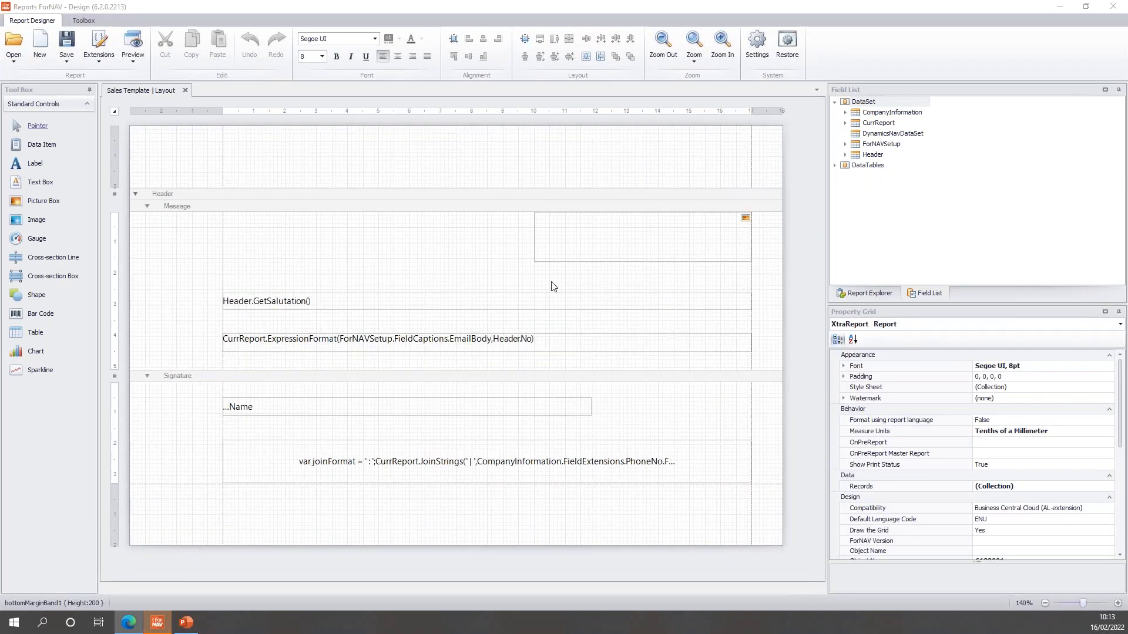
pyautogui.click(392, 301)
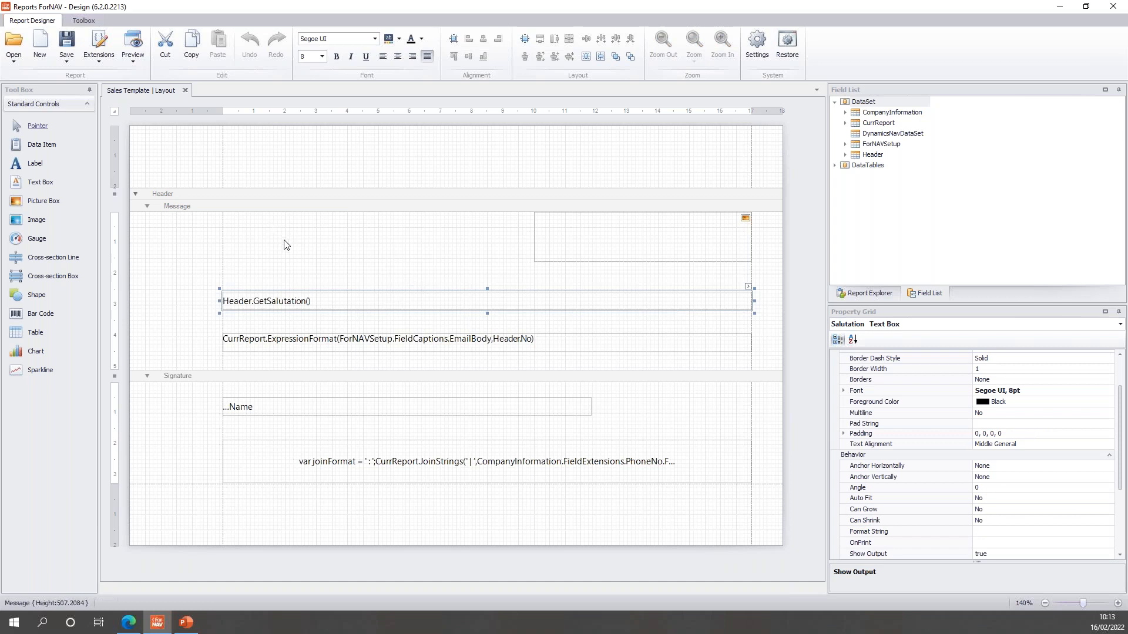
pyautogui.click(306, 237)
pyautogui.click(479, 347)
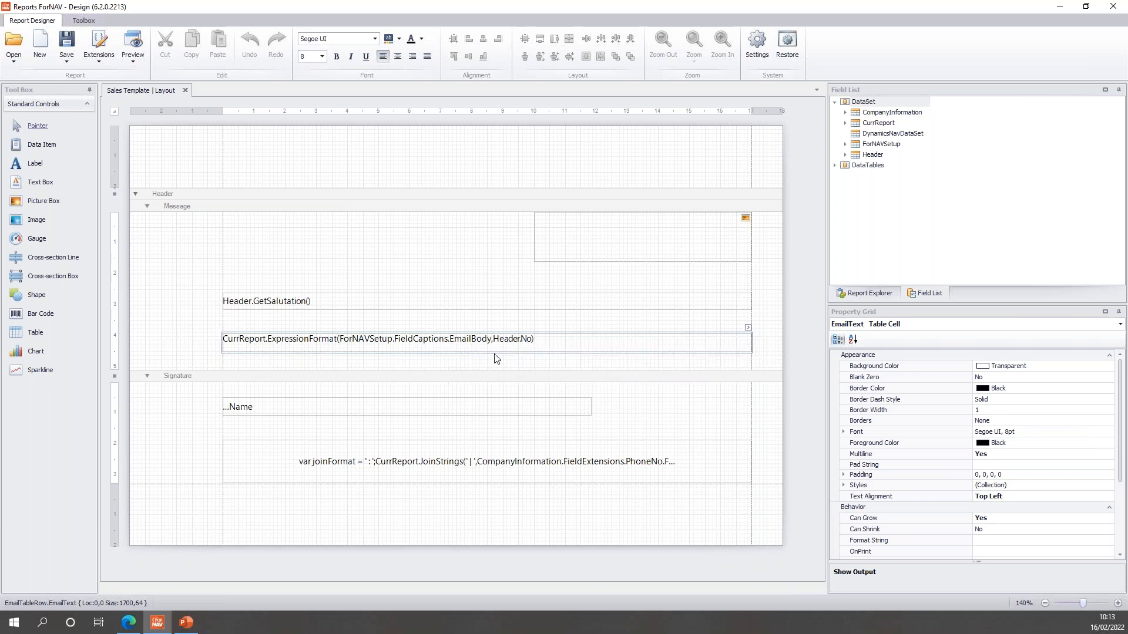
pyautogui.moveTo(510, 369); pyautogui.dragTo(510, 403)
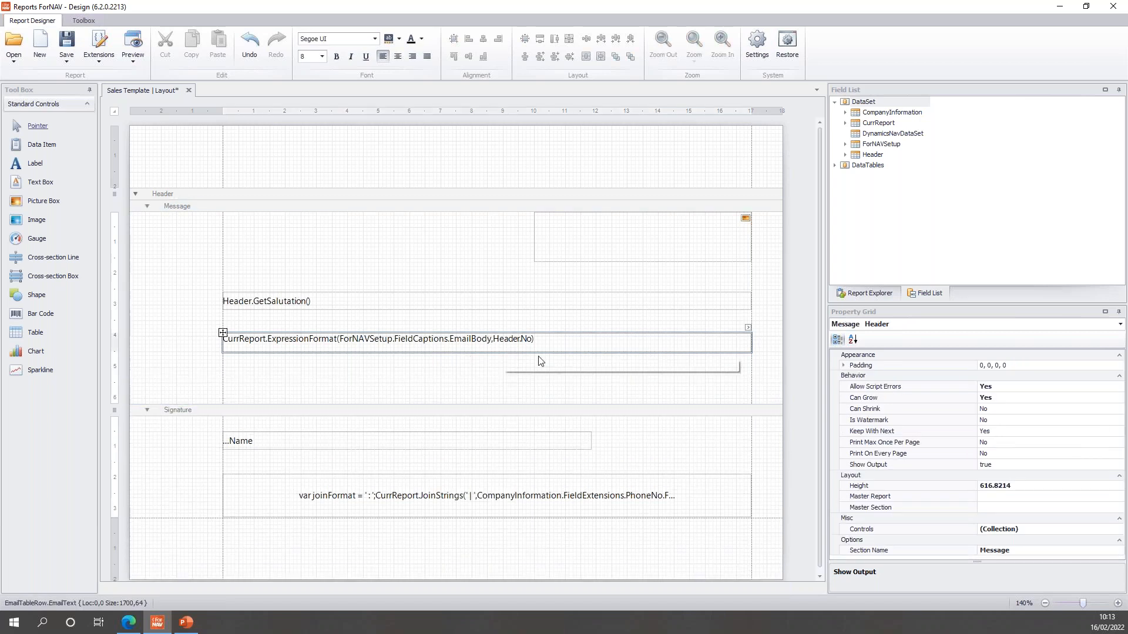
pyautogui.press('Delete')
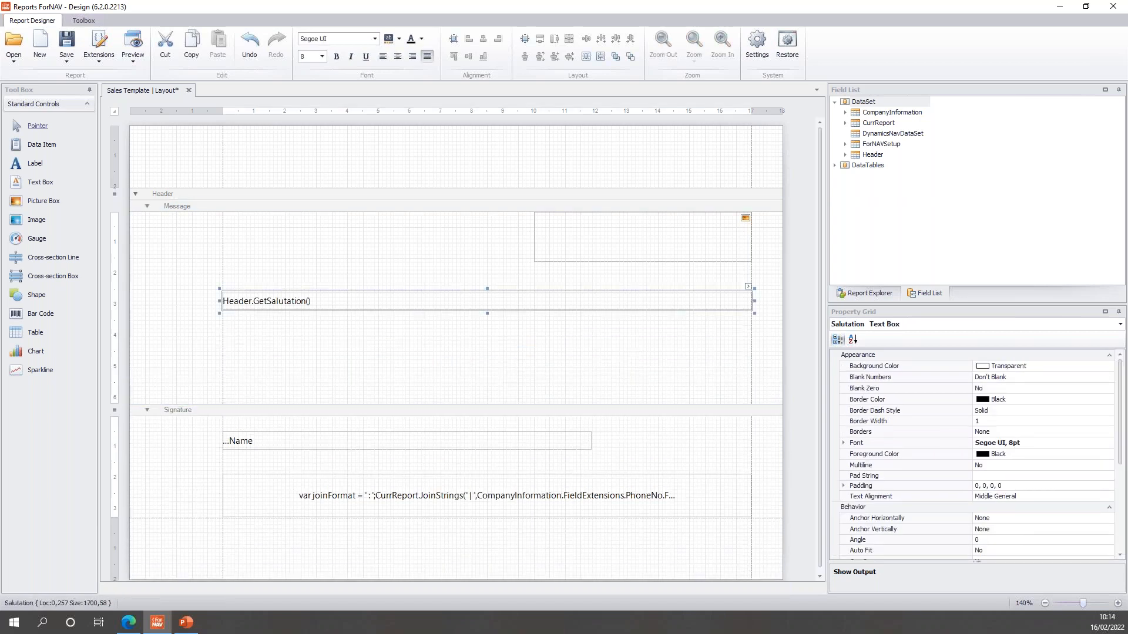
# Place a bold Header.FieldExtensions.No field and a new Label1 beneath the salutation.
pyautogui.click(846, 155)
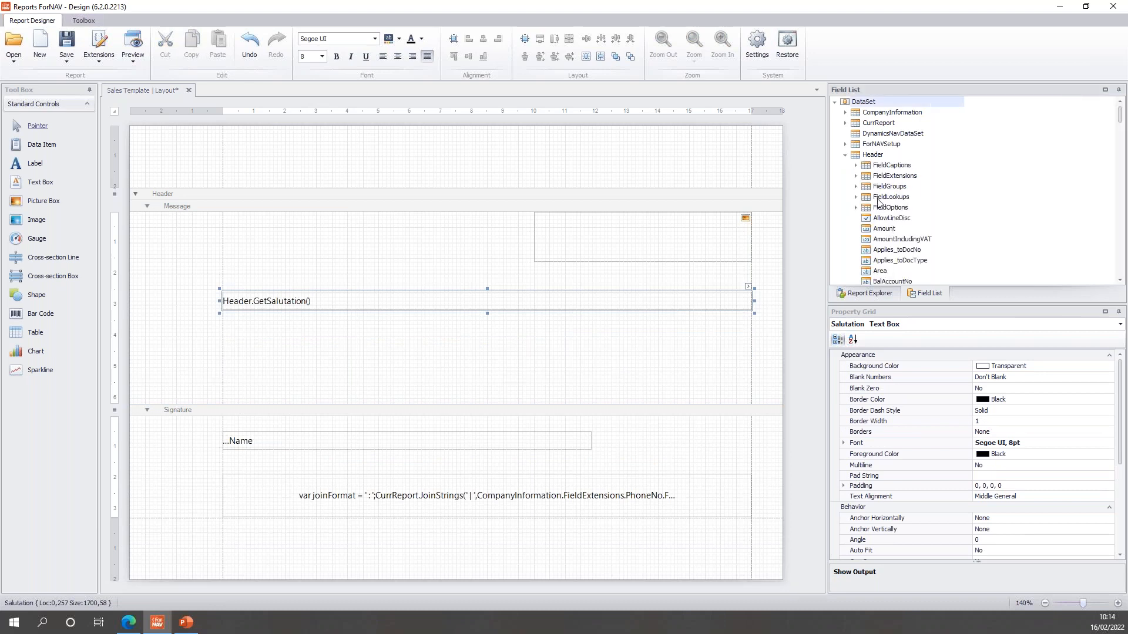
pyautogui.click(856, 177)
pyautogui.scroll(-15, 902, 249)
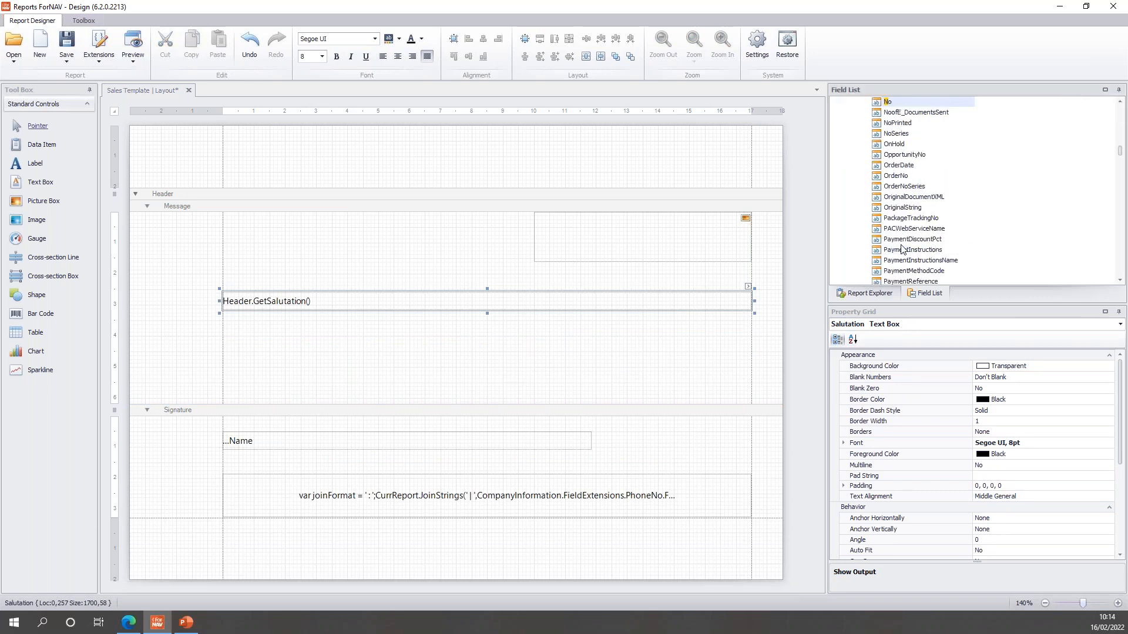
pyautogui.moveTo(892, 102); pyautogui.dragTo(403, 335)
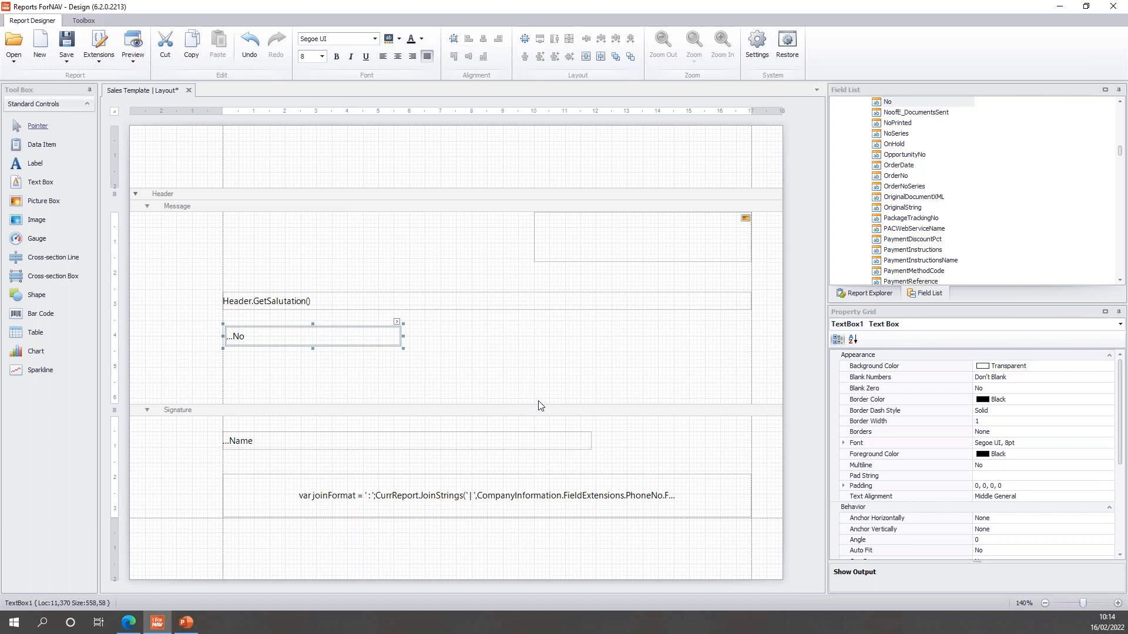
pyautogui.hotkey('ctrl', 'b')
pyautogui.click(469, 386)
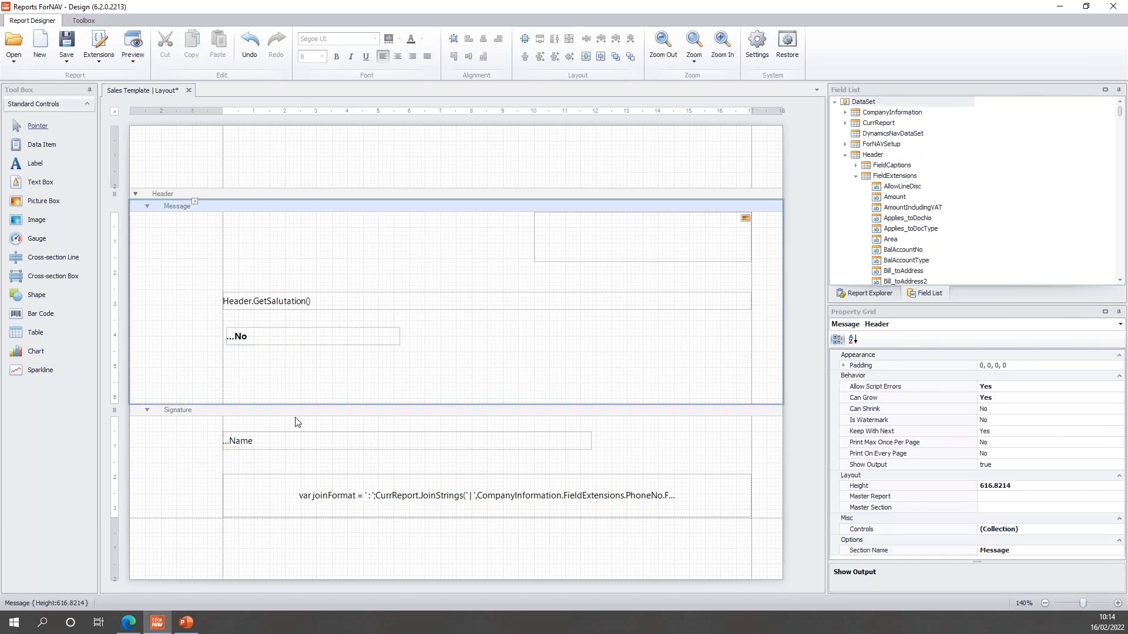
pyautogui.moveTo(25, 169); pyautogui.dragTo(754, 371)
# Set Label1 to Top Left alignment with Multiline and Can Grow on, and open its multilanguage caption.
pyautogui.click(1038, 507)
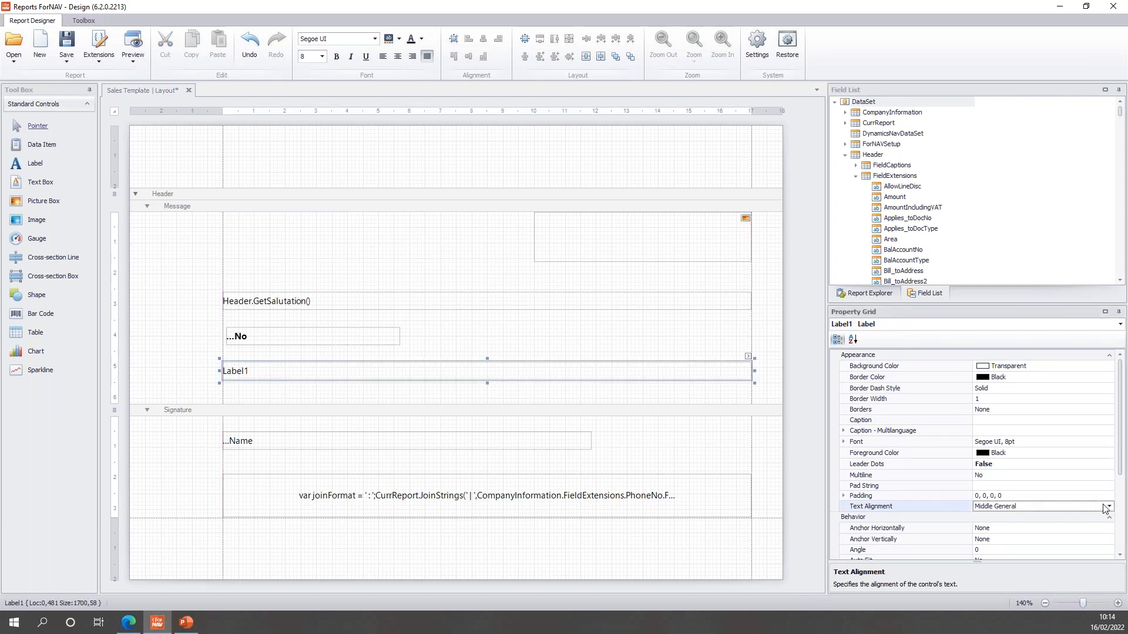
pyautogui.click(1109, 506)
pyautogui.click(982, 518)
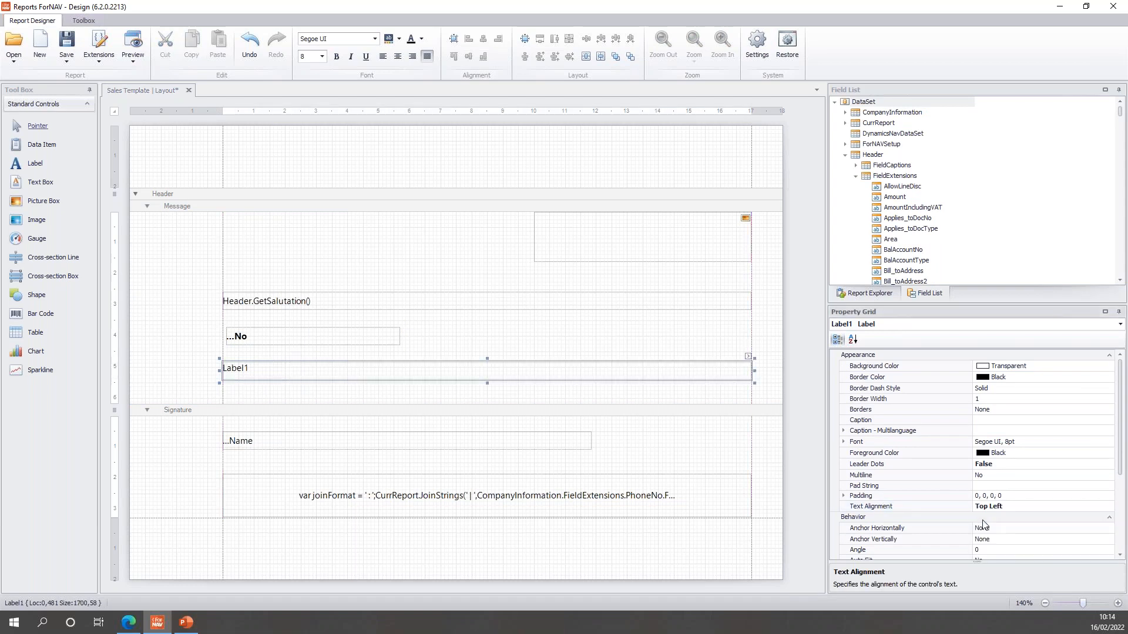
pyautogui.doubleClick(999, 475)
pyautogui.click(1005, 486)
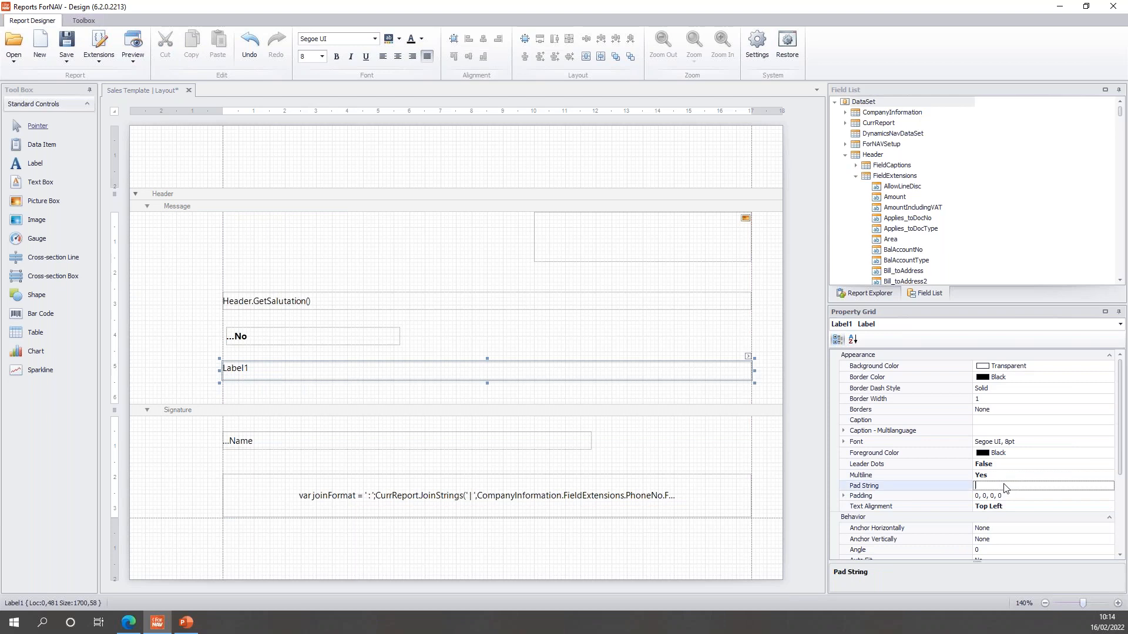
pyautogui.moveTo(1123, 449); pyautogui.dragTo(1123, 483)
pyautogui.doubleClick(1003, 511)
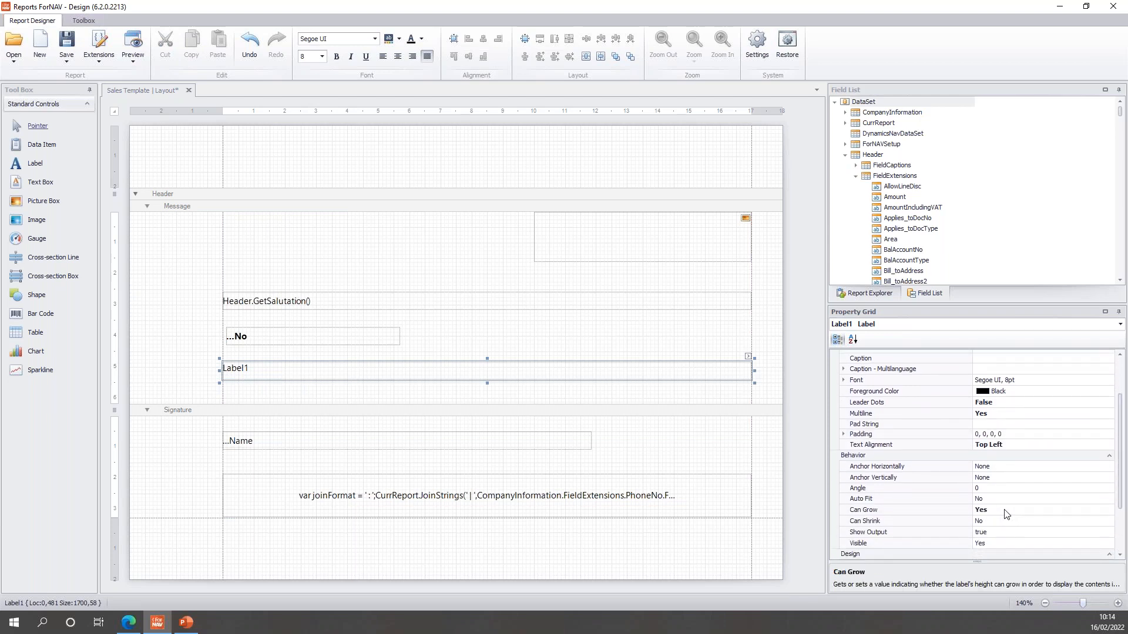
pyautogui.click(1019, 500)
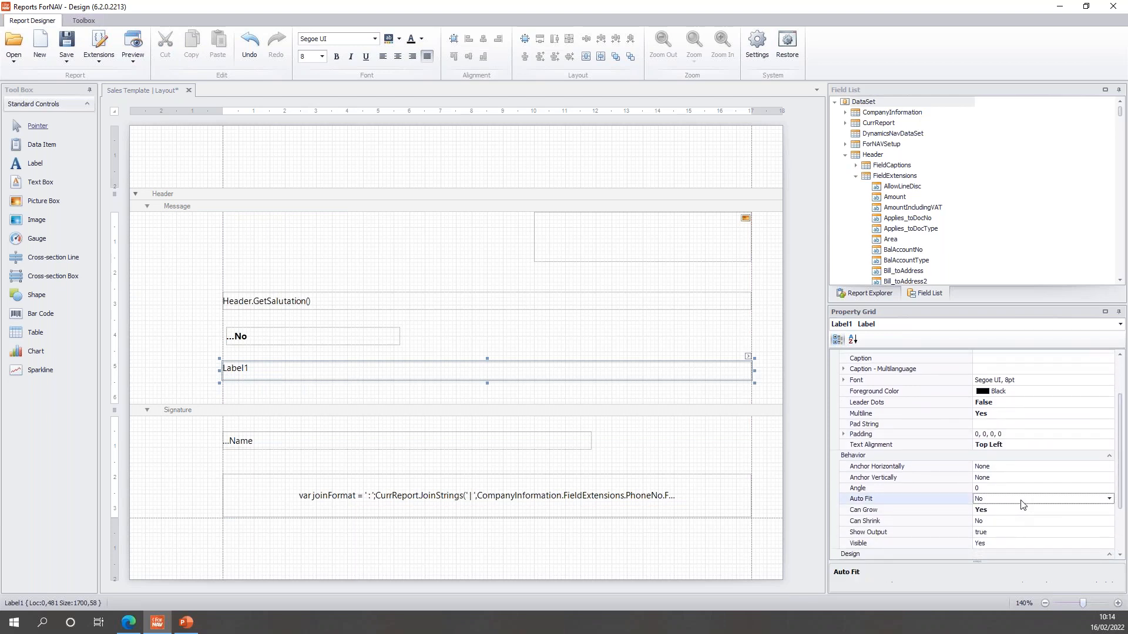
pyautogui.click(748, 357)
pyautogui.click(920, 379)
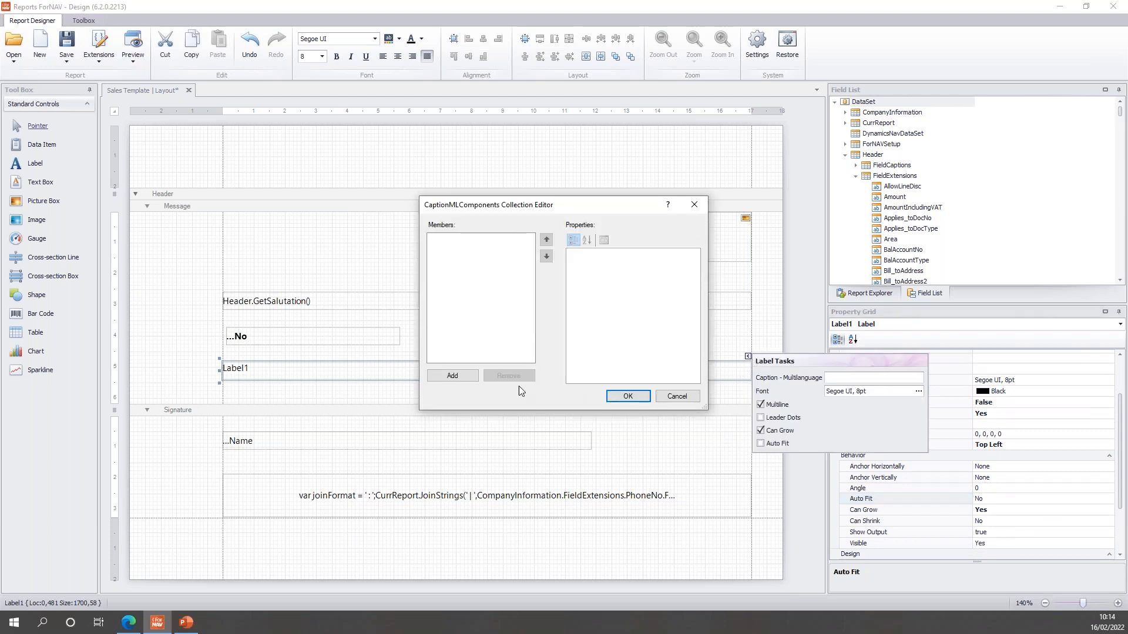
# Add an ENU caption to Label1 holding the pasted 'We are happy to let you know…' paragraphs.
pyautogui.click(464, 376)
pyautogui.click(665, 274)
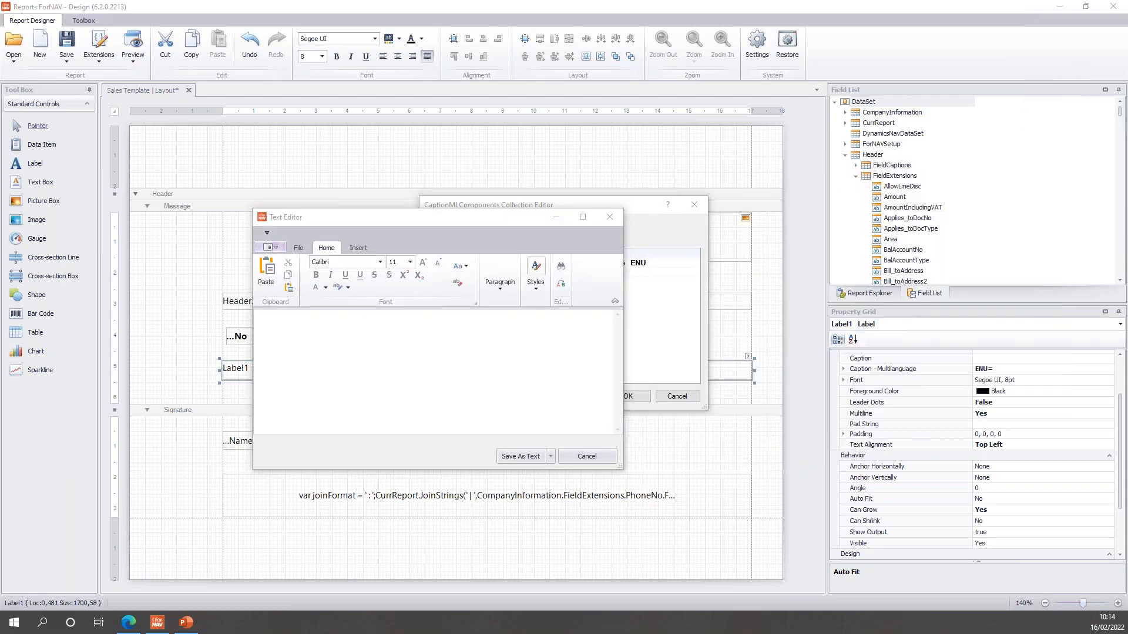
pyautogui.click(390, 382)
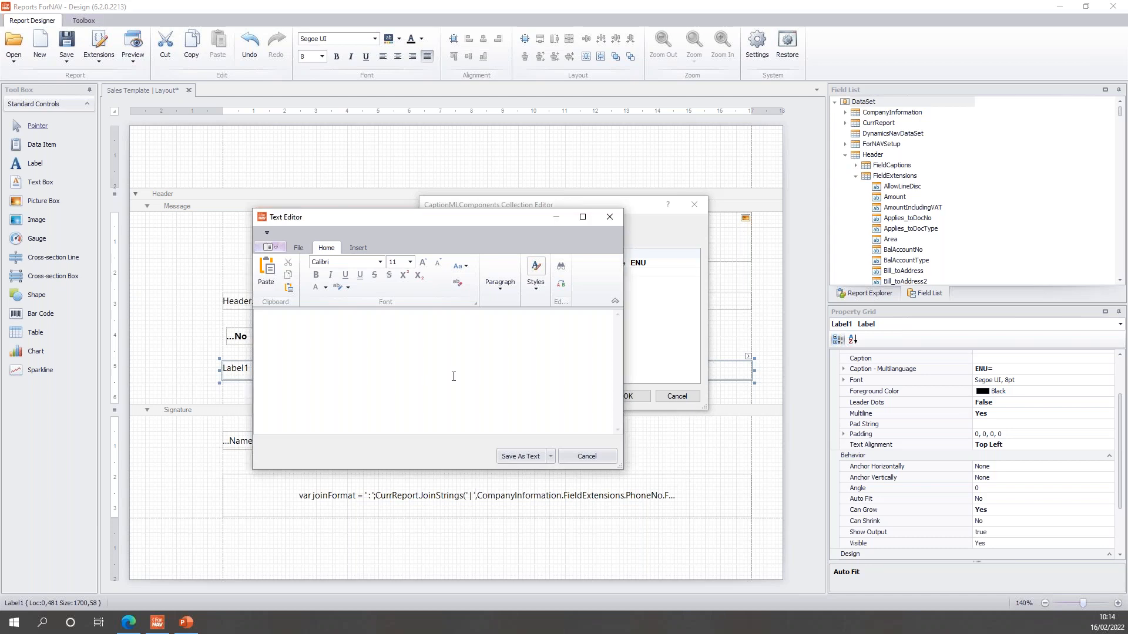
pyautogui.write('We are happy to let you know that we have received your order.  Once your package ships, we will send you an email with a tracking number and link so you can see the movement of your package.  If you have any questions, contact us here or call us on [contact number]!  We are here to help!  Returns: If you would like to return your product(s), please see contact us.')
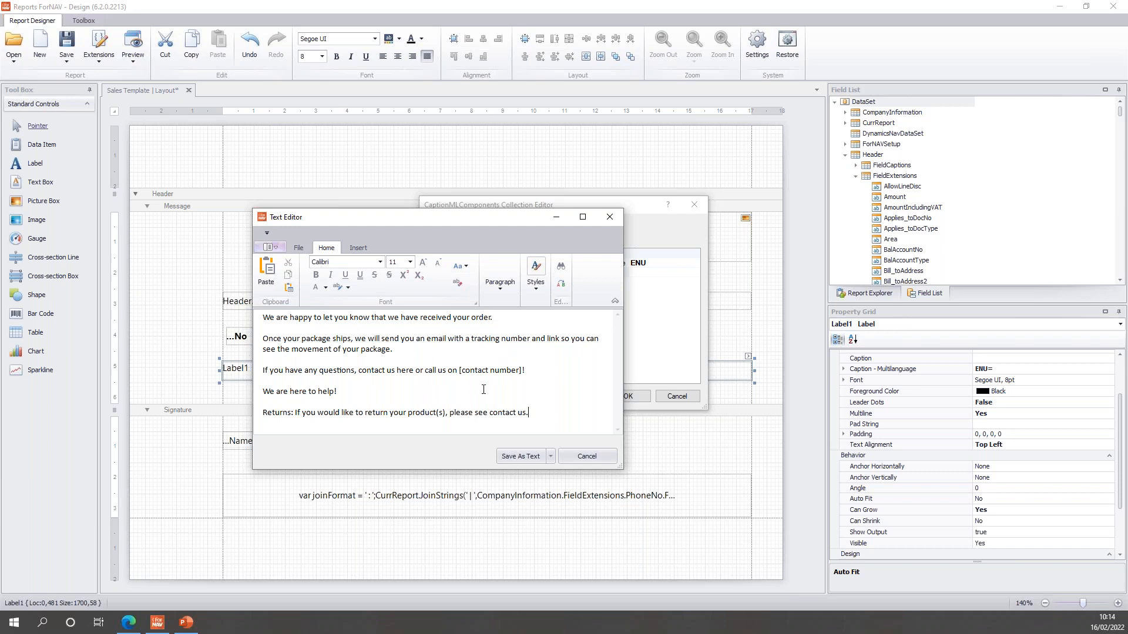
pyautogui.click(509, 457)
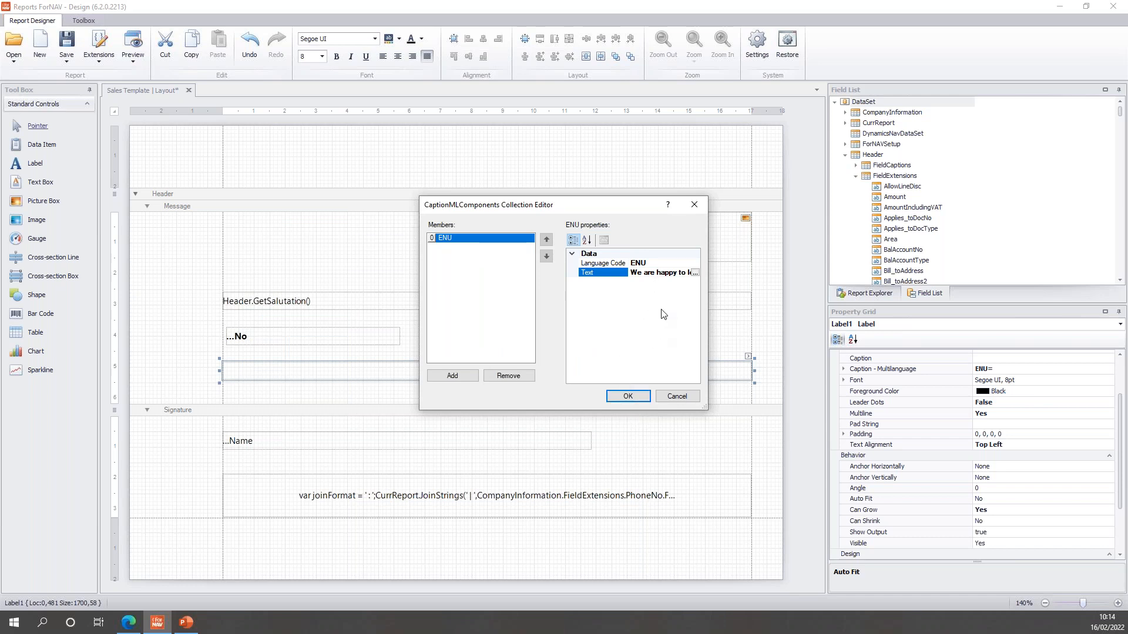
pyautogui.click(641, 396)
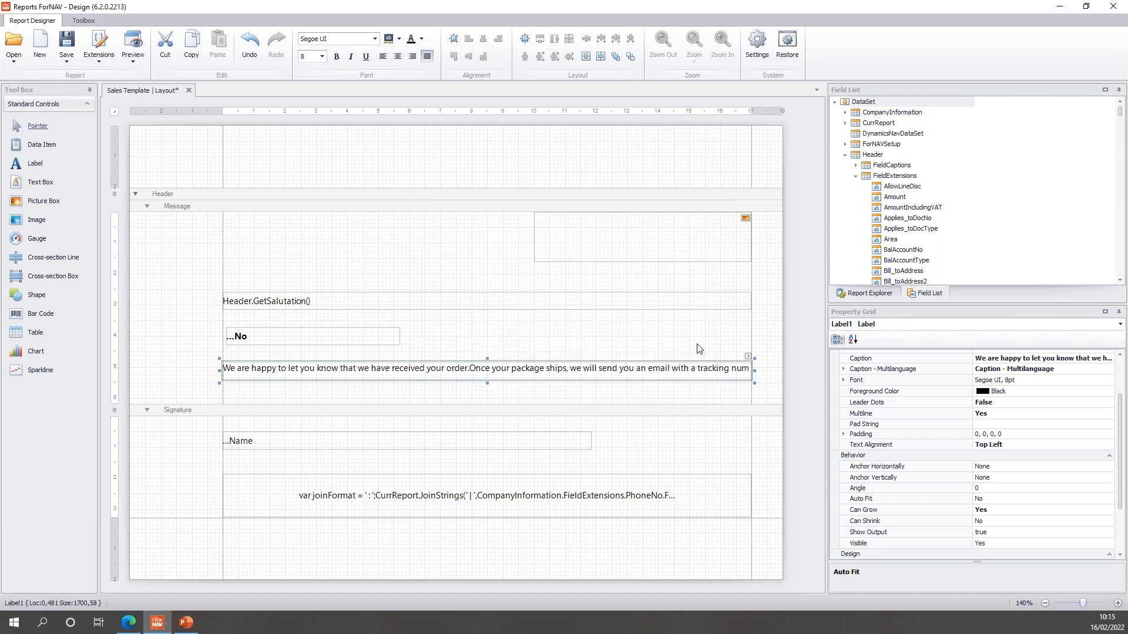
pyautogui.click(680, 357)
# Shorten the Message band and set the greeting, order number, message and company name to 12 pt.
pyautogui.moveTo(592, 404); pyautogui.dragTo(591, 380)
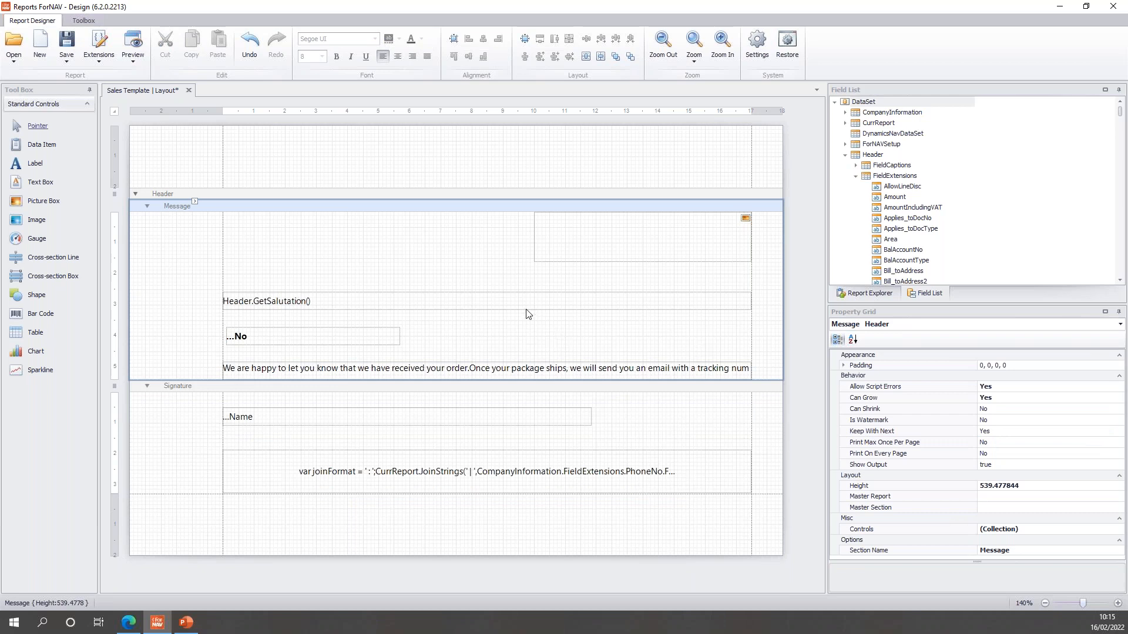
pyautogui.moveTo(333, 241); pyautogui.dragTo(388, 376)
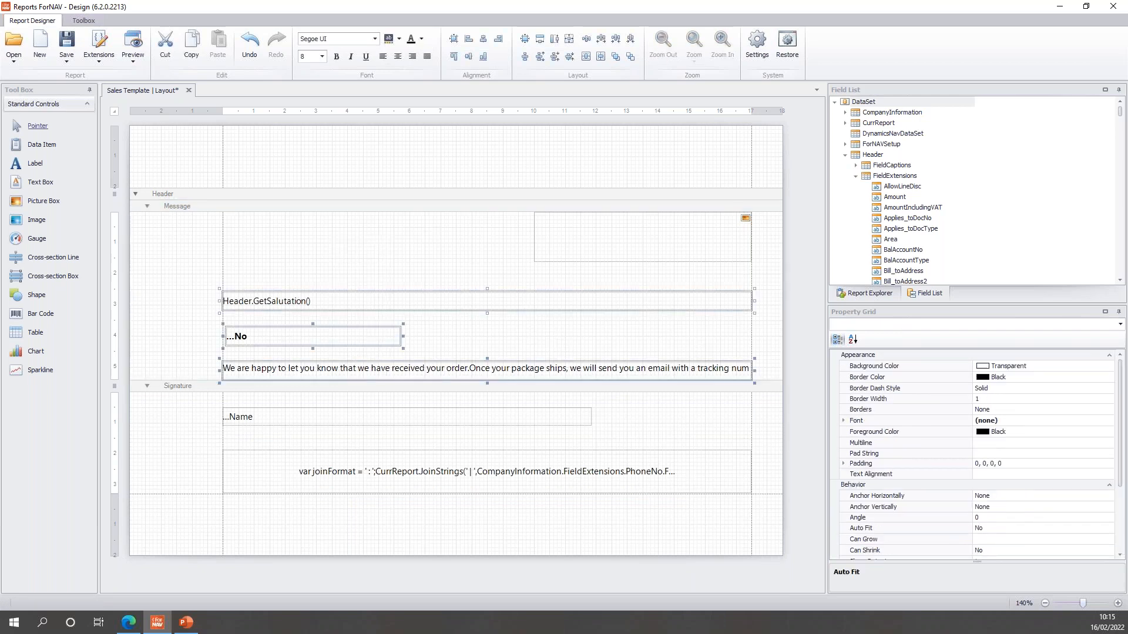
pyautogui.click(322, 56)
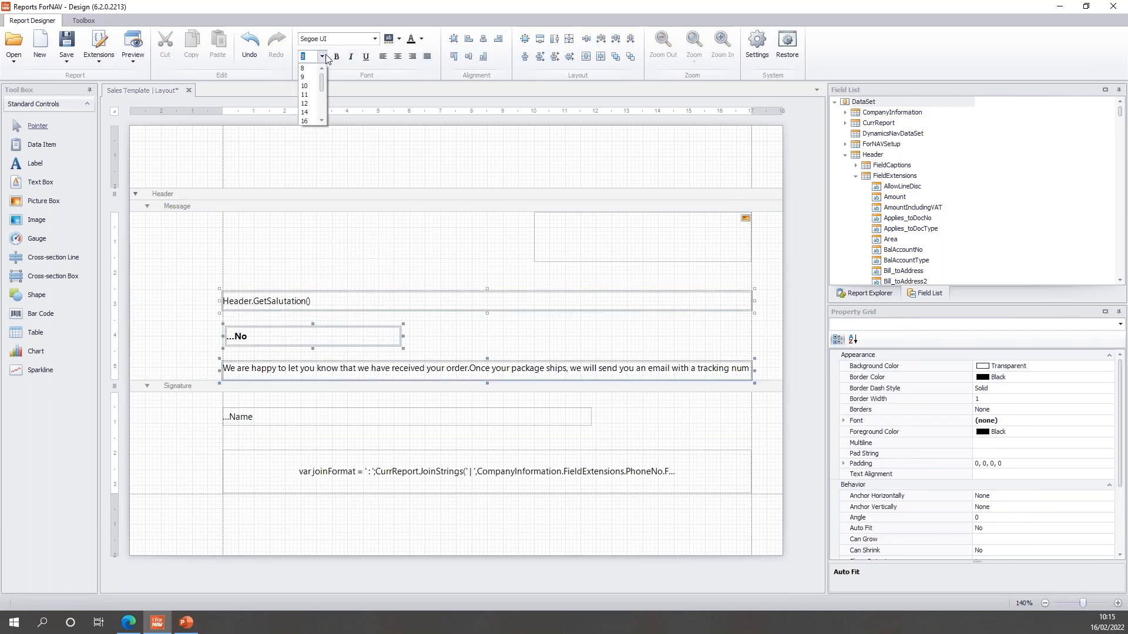
pyautogui.click(309, 103)
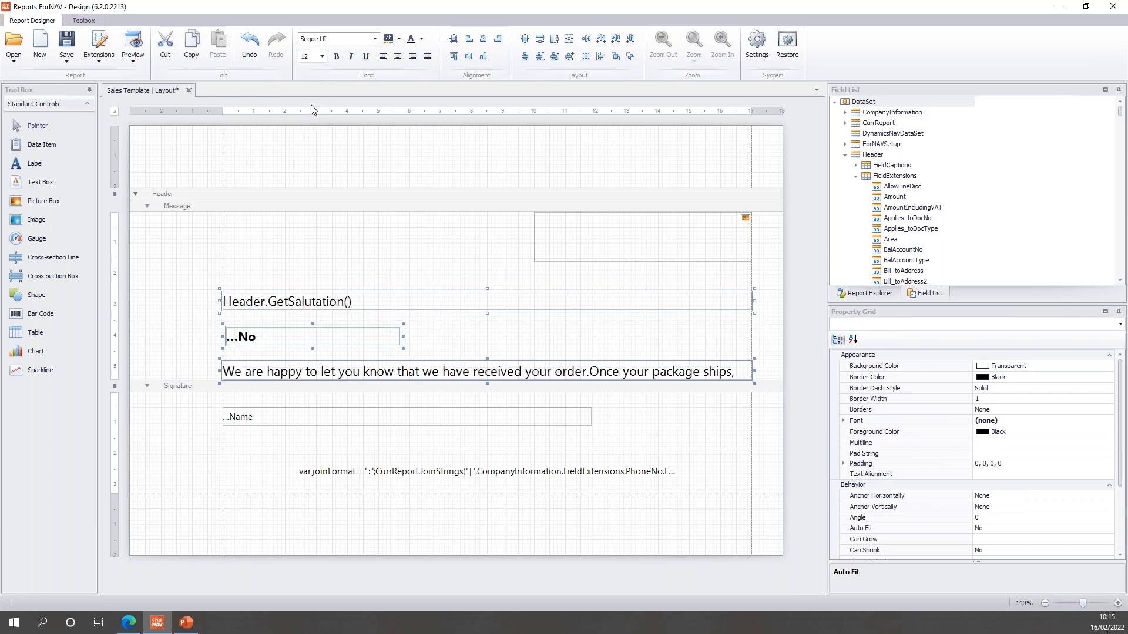
pyautogui.click(331, 416)
pyautogui.click(321, 57)
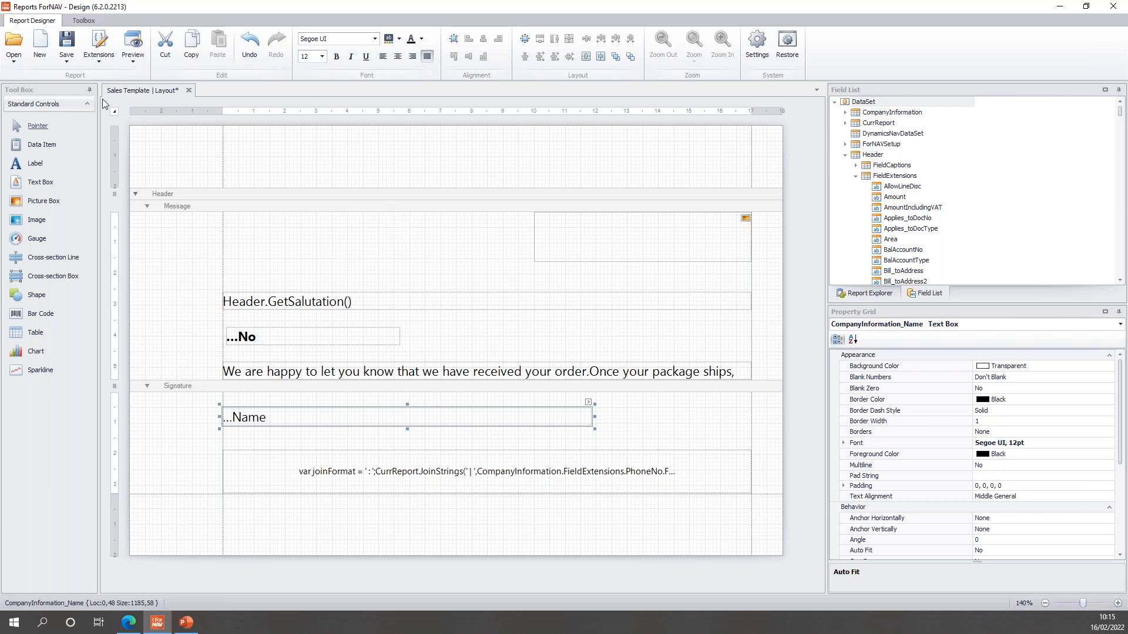
# Save the layout as a custom layout on the server and activate it.
pyautogui.click(67, 58)
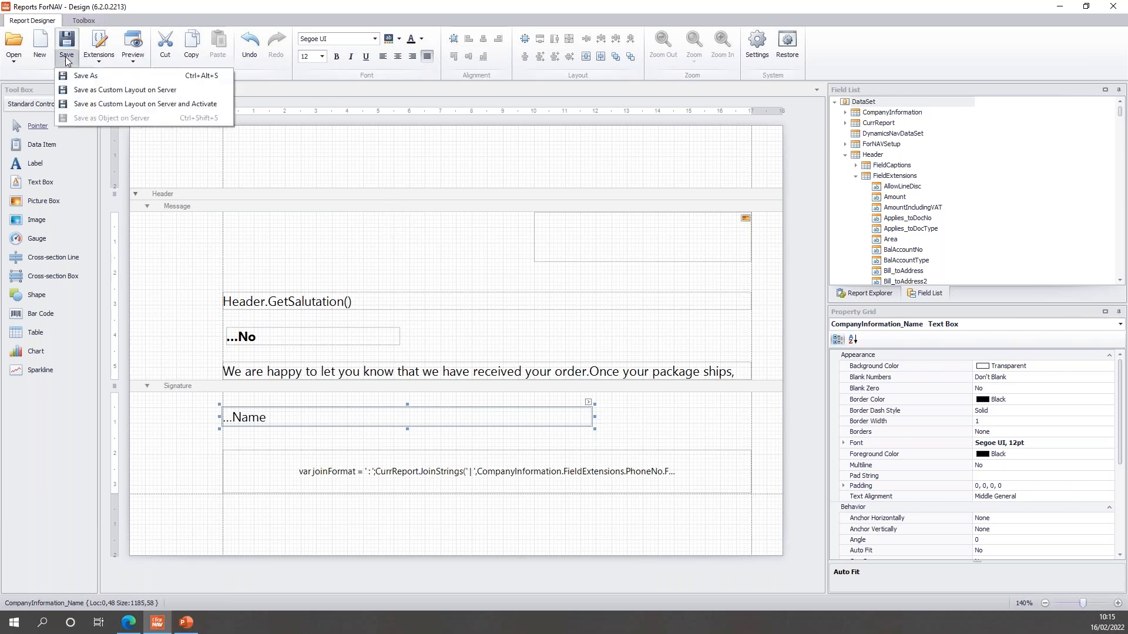
pyautogui.click(119, 104)
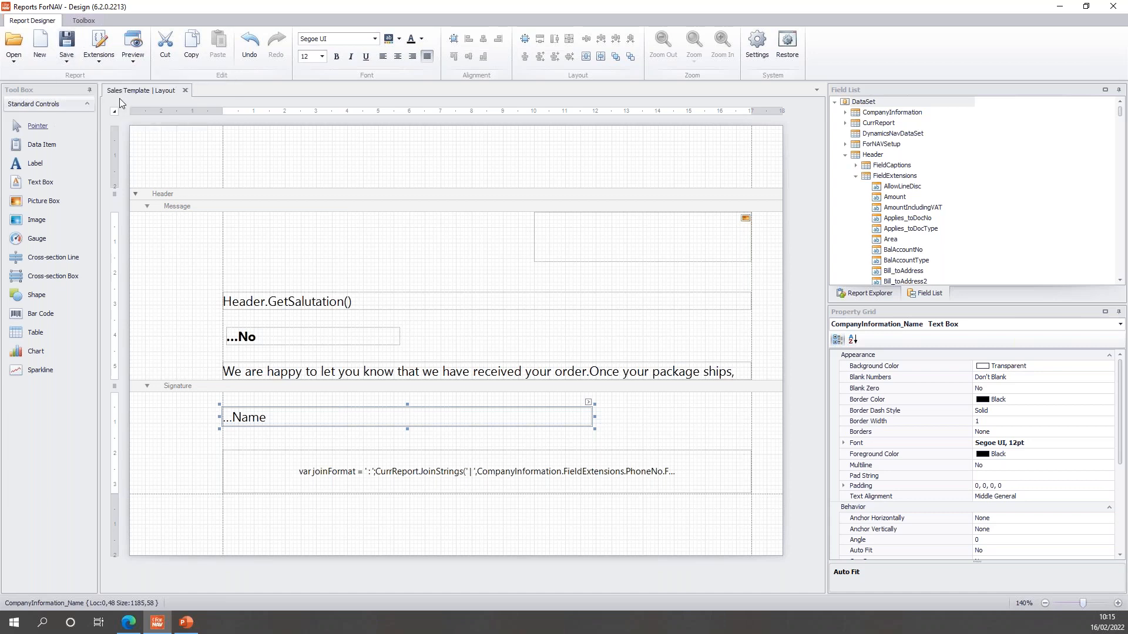
pyautogui.click(160, 620)
# Refresh Standard Reports, then open sales order S-ORD101004 from the Sales Orders list.
pyautogui.click(404, 113)
pyautogui.click(422, 133)
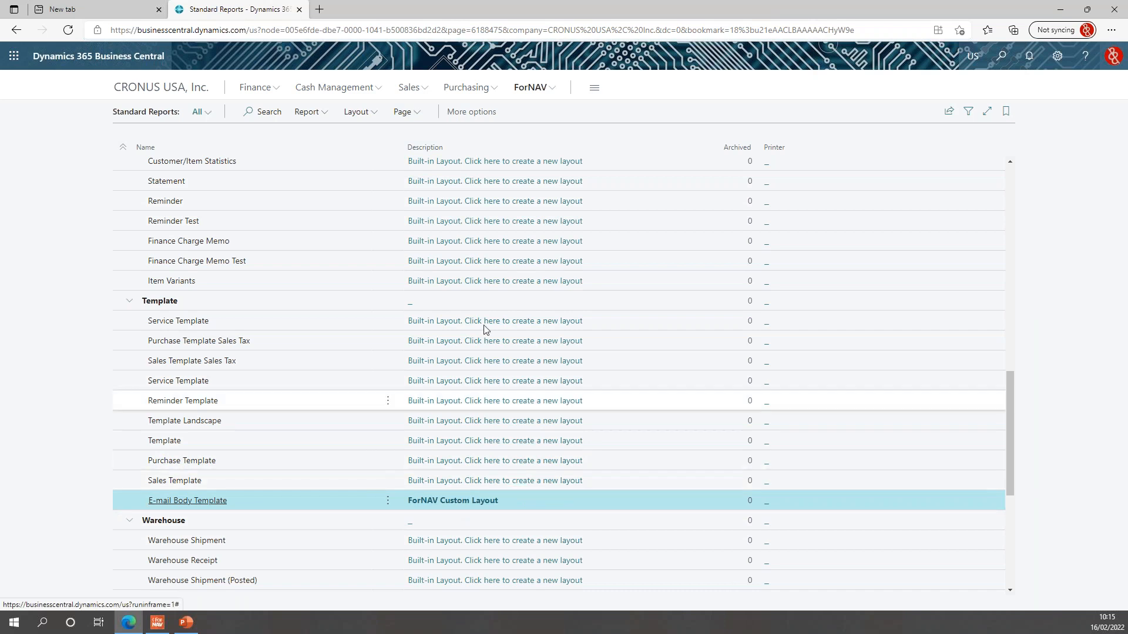
pyautogui.click(414, 88)
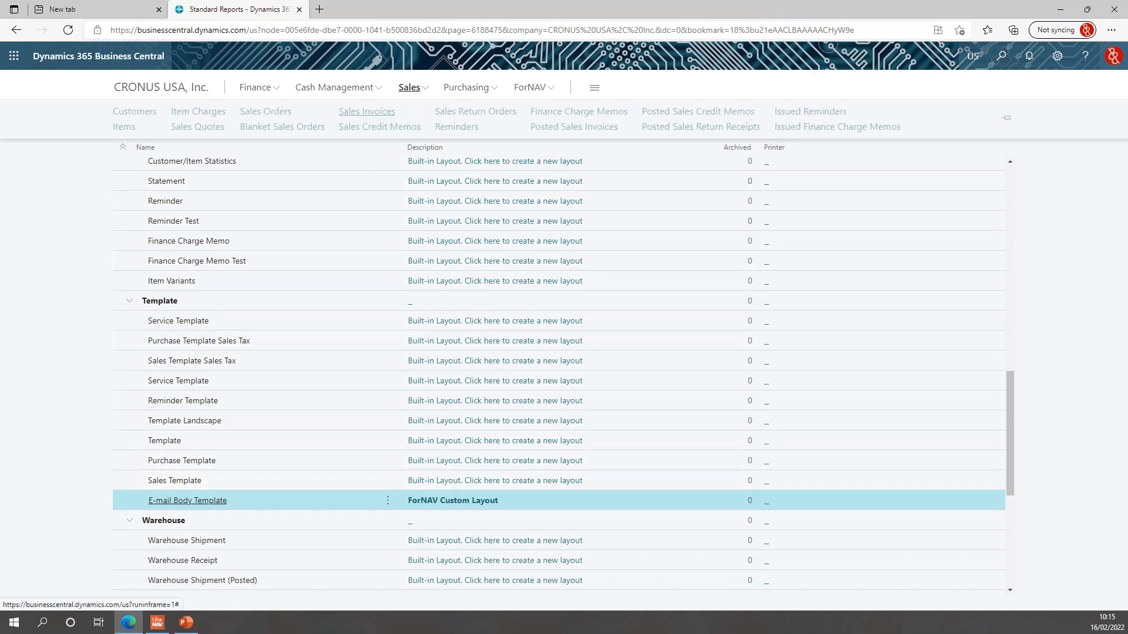
pyautogui.click(276, 114)
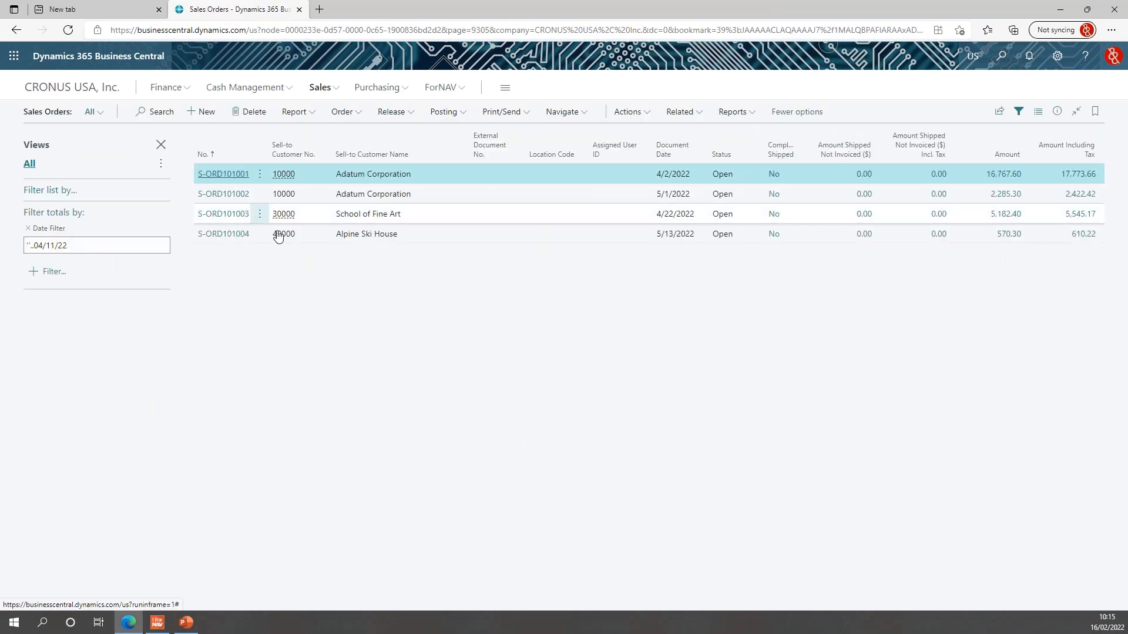
pyautogui.click(234, 239)
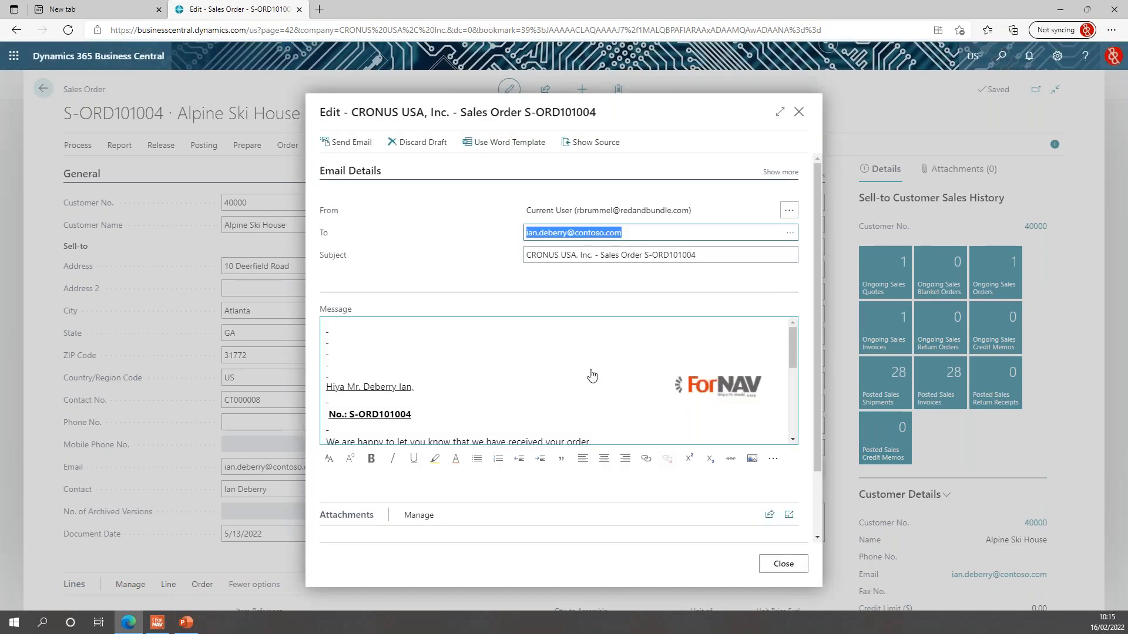
# Scroll through the email draft to review the greeting, bold order number and message.
pyautogui.scroll(-1, 460, 327)
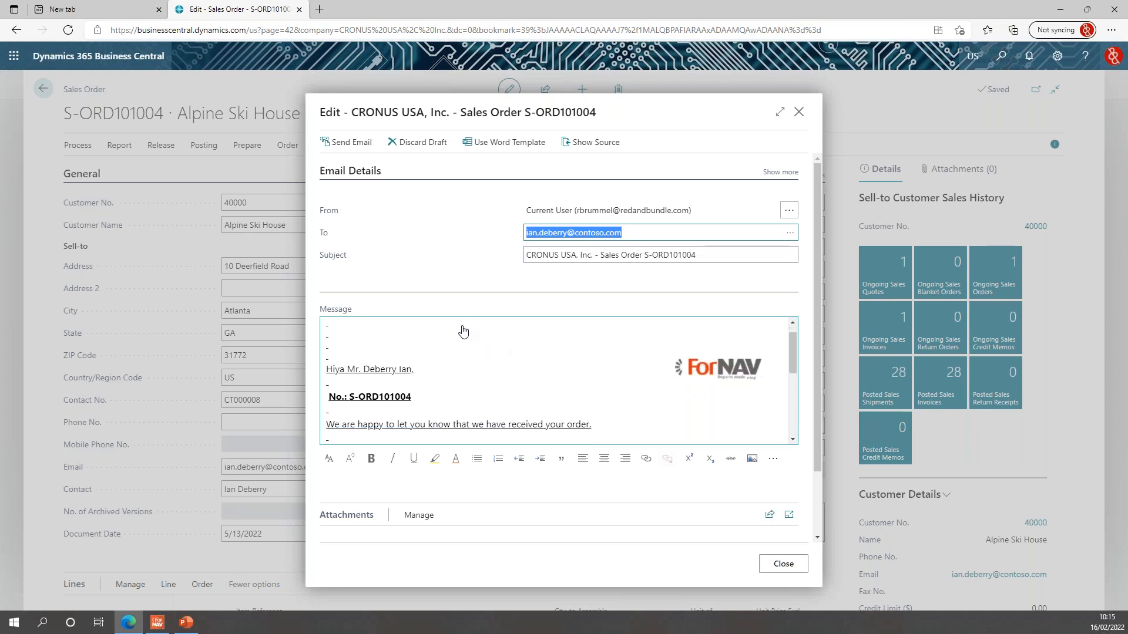
pyautogui.scroll(-3, 474, 380)
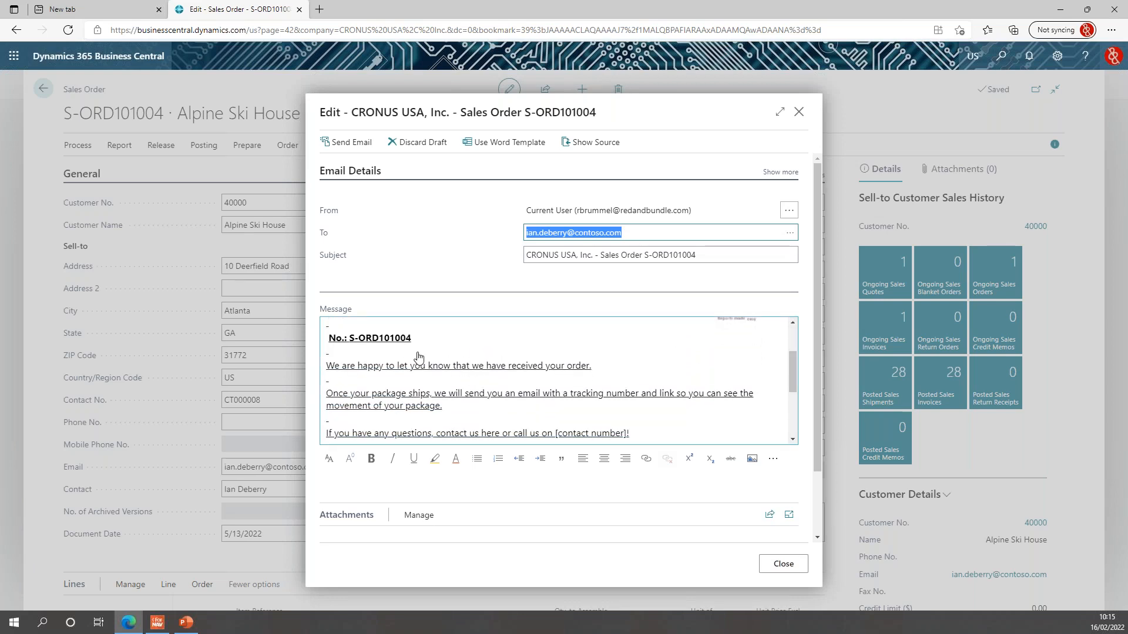
pyautogui.scroll(-1, 364, 338)
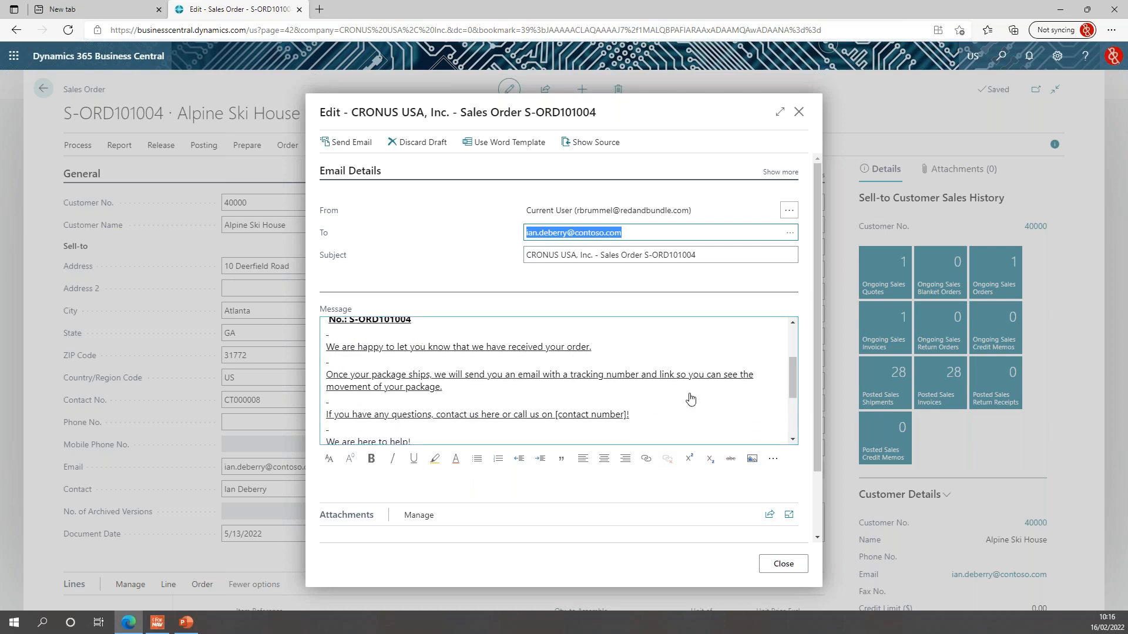
pyautogui.scroll(-2, 690, 399)
pyautogui.scroll(-6, 690, 399)
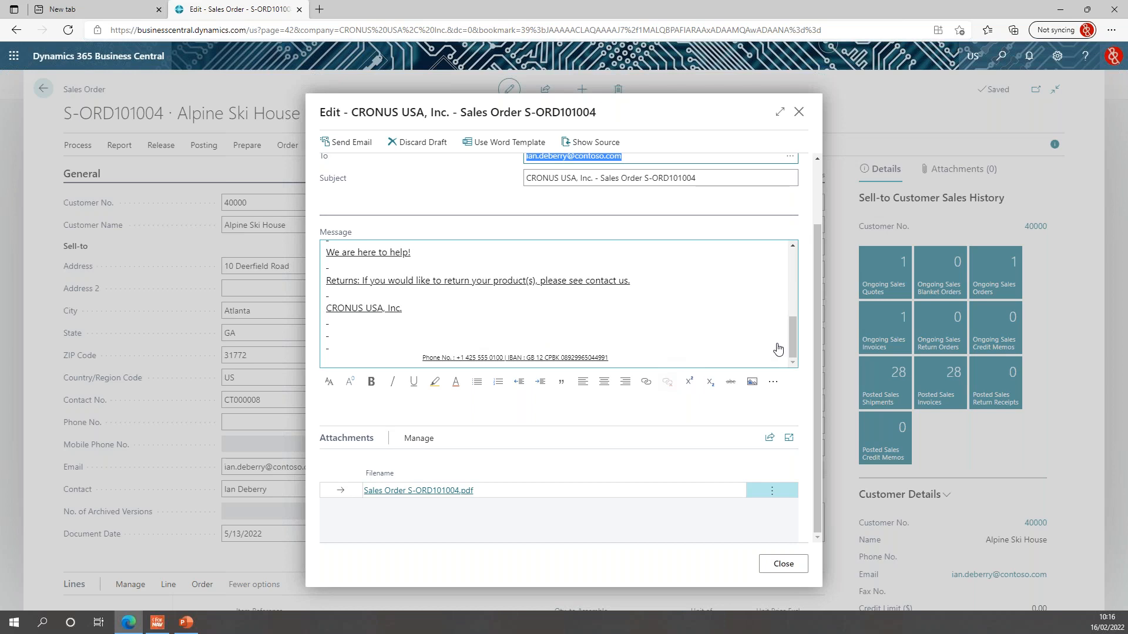
pyautogui.moveTo(791, 341); pyautogui.dragTo(806, 274)
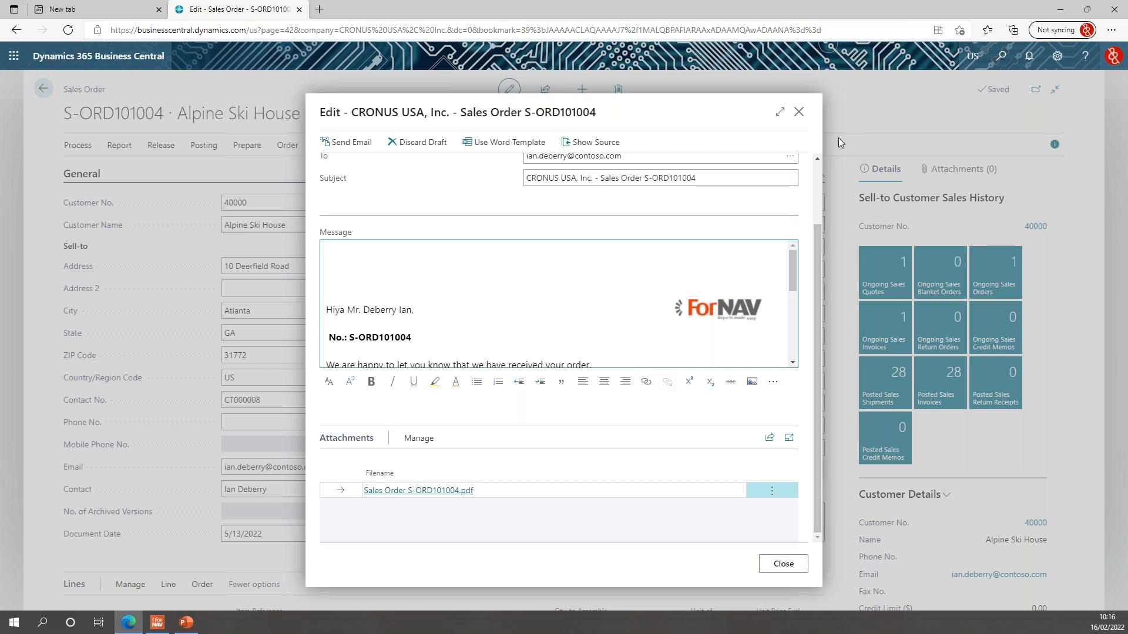
# Close the email draft and discard it without sending.
pyautogui.click(794, 571)
pyautogui.click(502, 350)
pyautogui.click(605, 387)
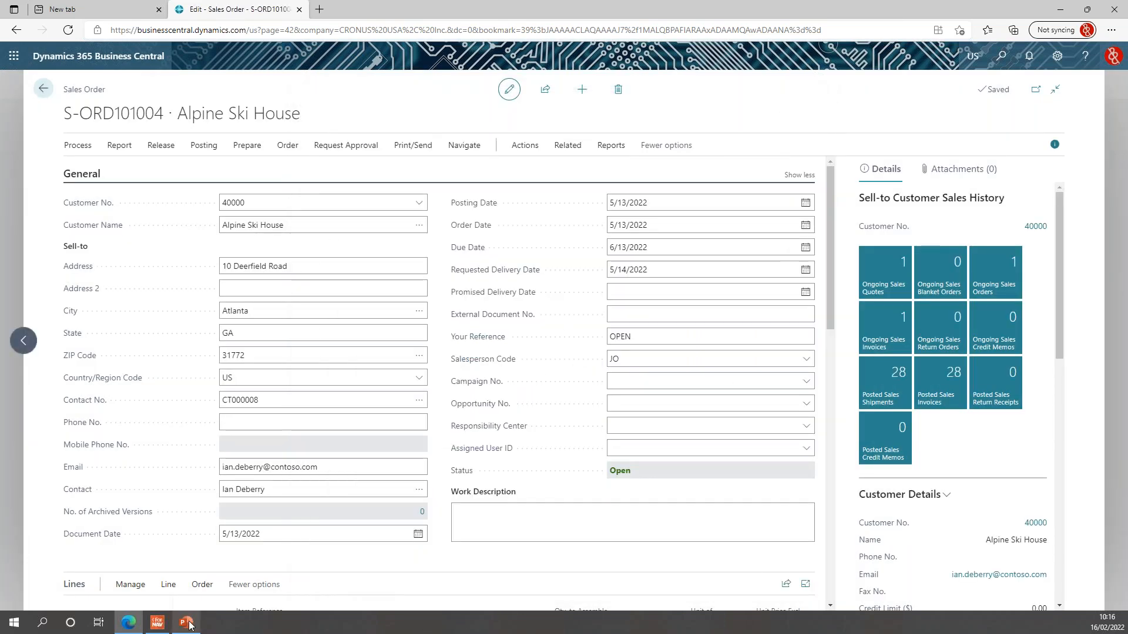
pyautogui.click(188, 624)
# Advance the slideshow through the Summary slide to the Q&A slide.
pyautogui.press('Right')
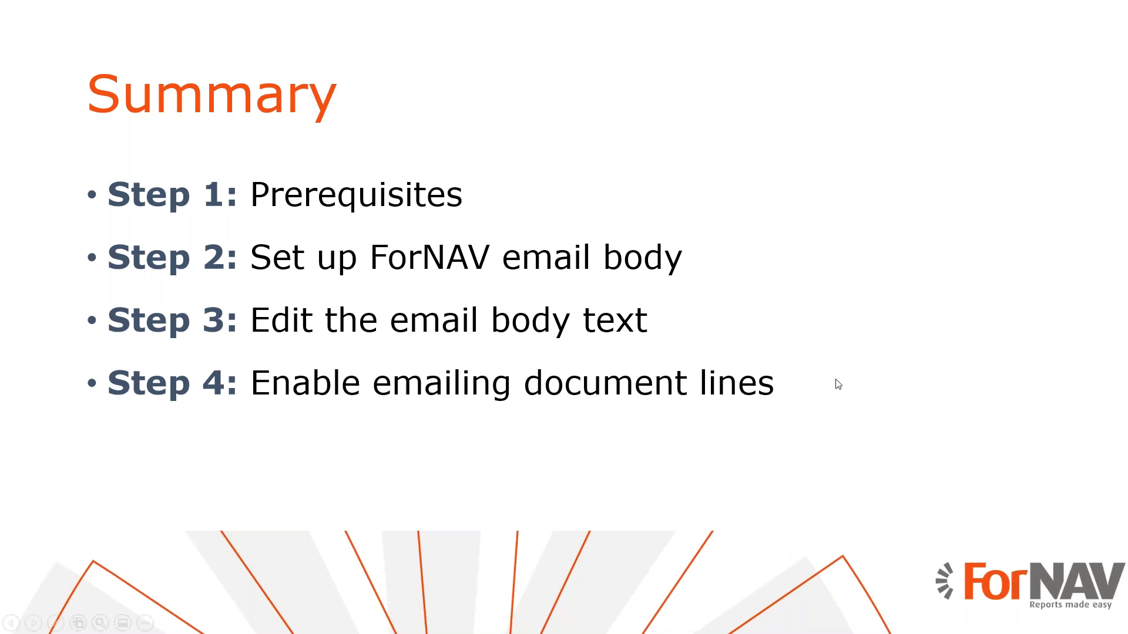
pyautogui.click(938, 421)
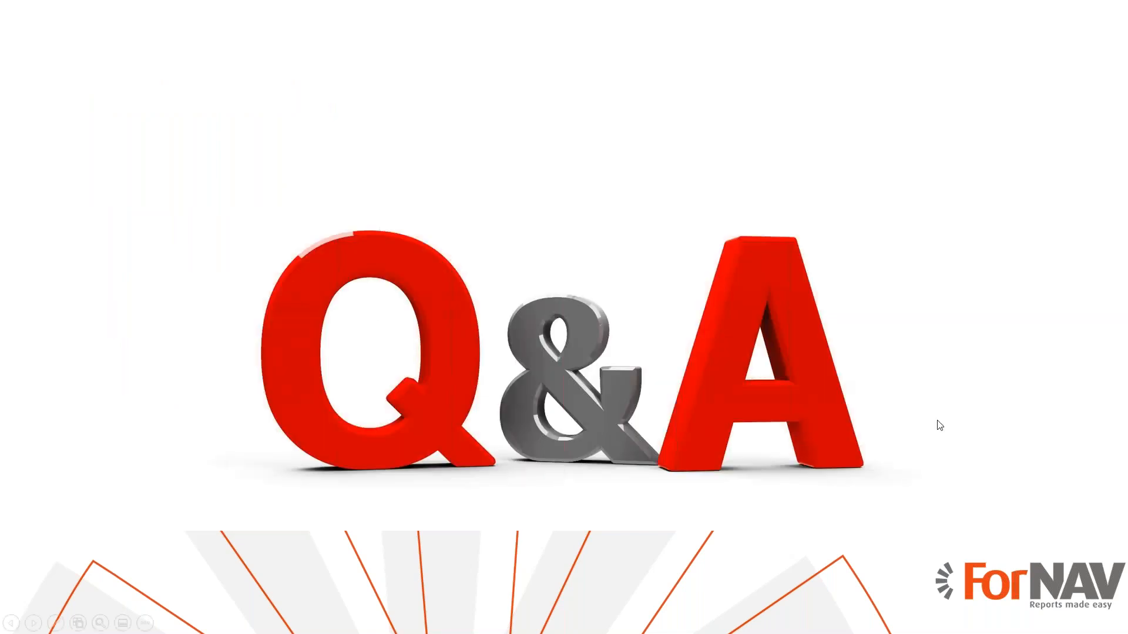